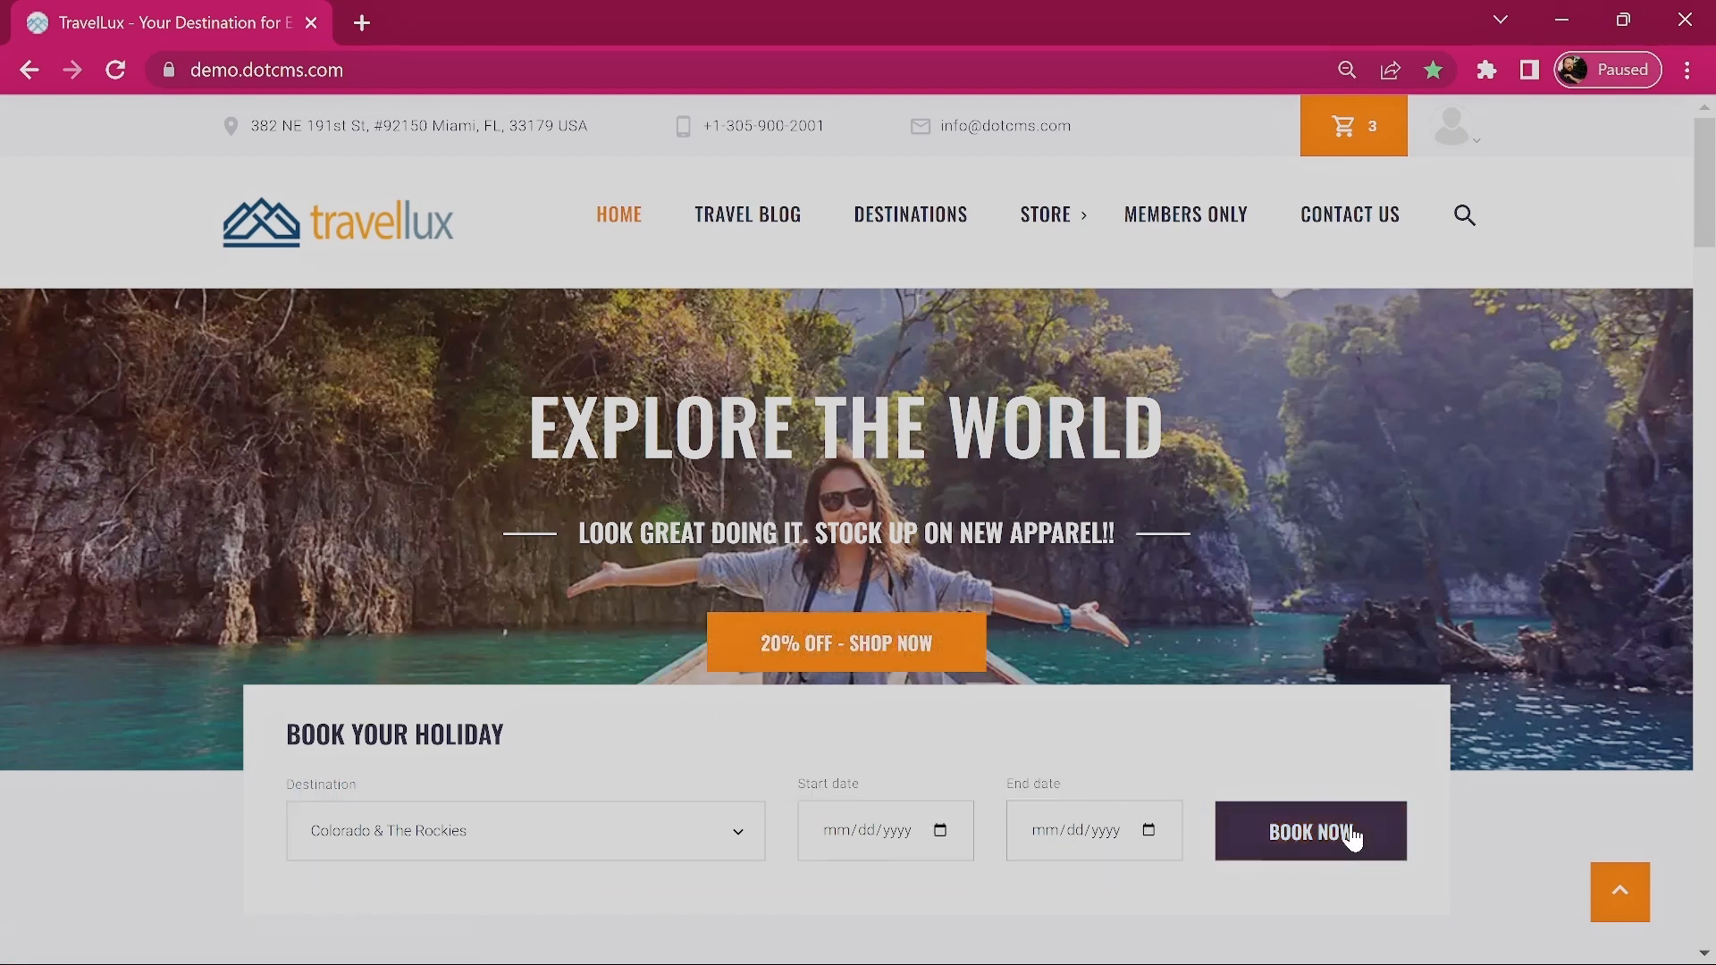
Browse the home page's activity tiles, then open the Costa Rica Pacuare Lodge video and close it.
scroll(1341, 849, down, 7)
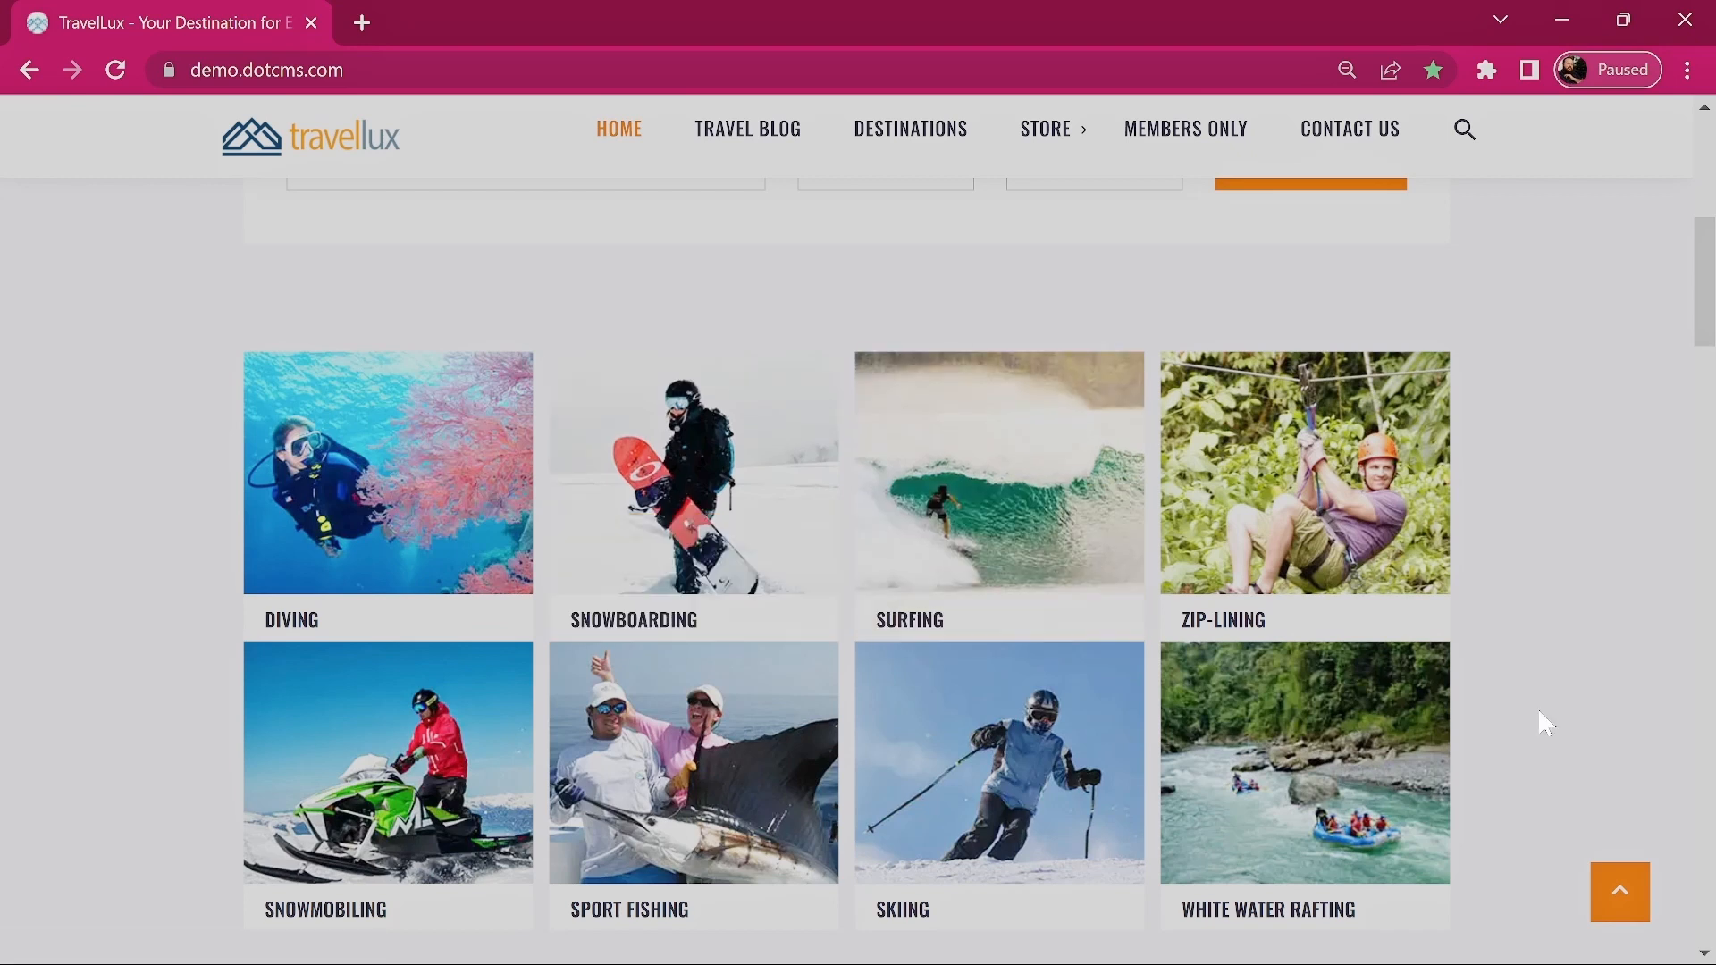
scroll(1537, 706, down, 7)
scroll(1589, 672, down, 1)
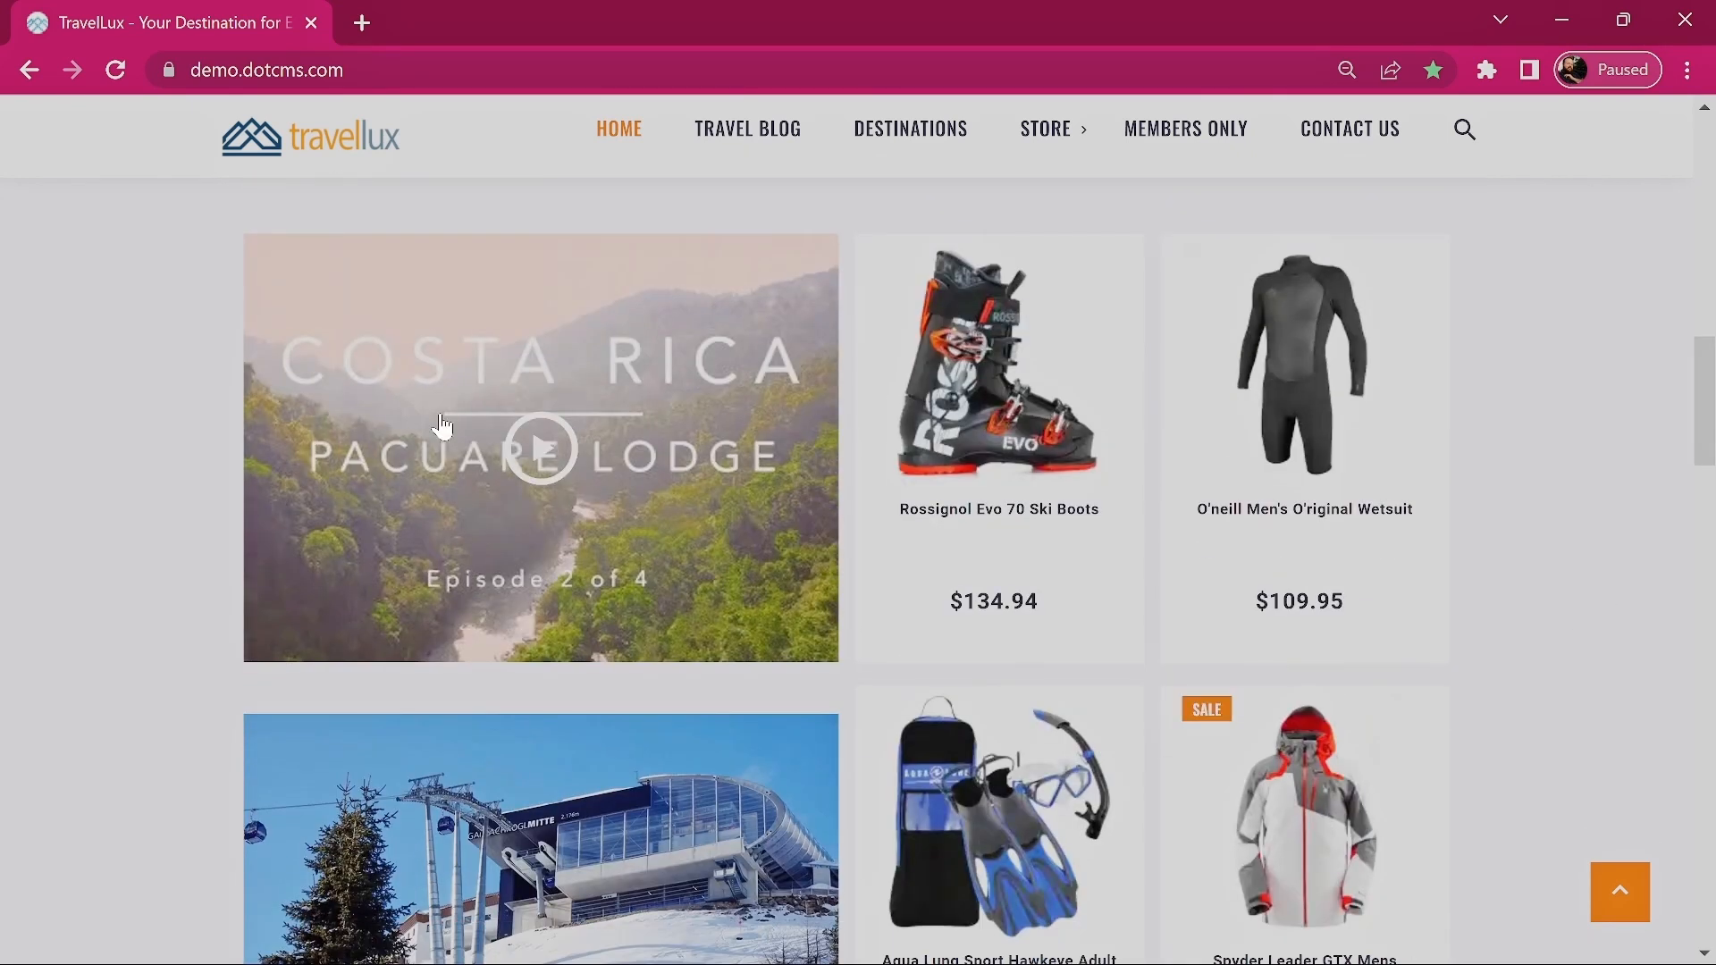
click(563, 463)
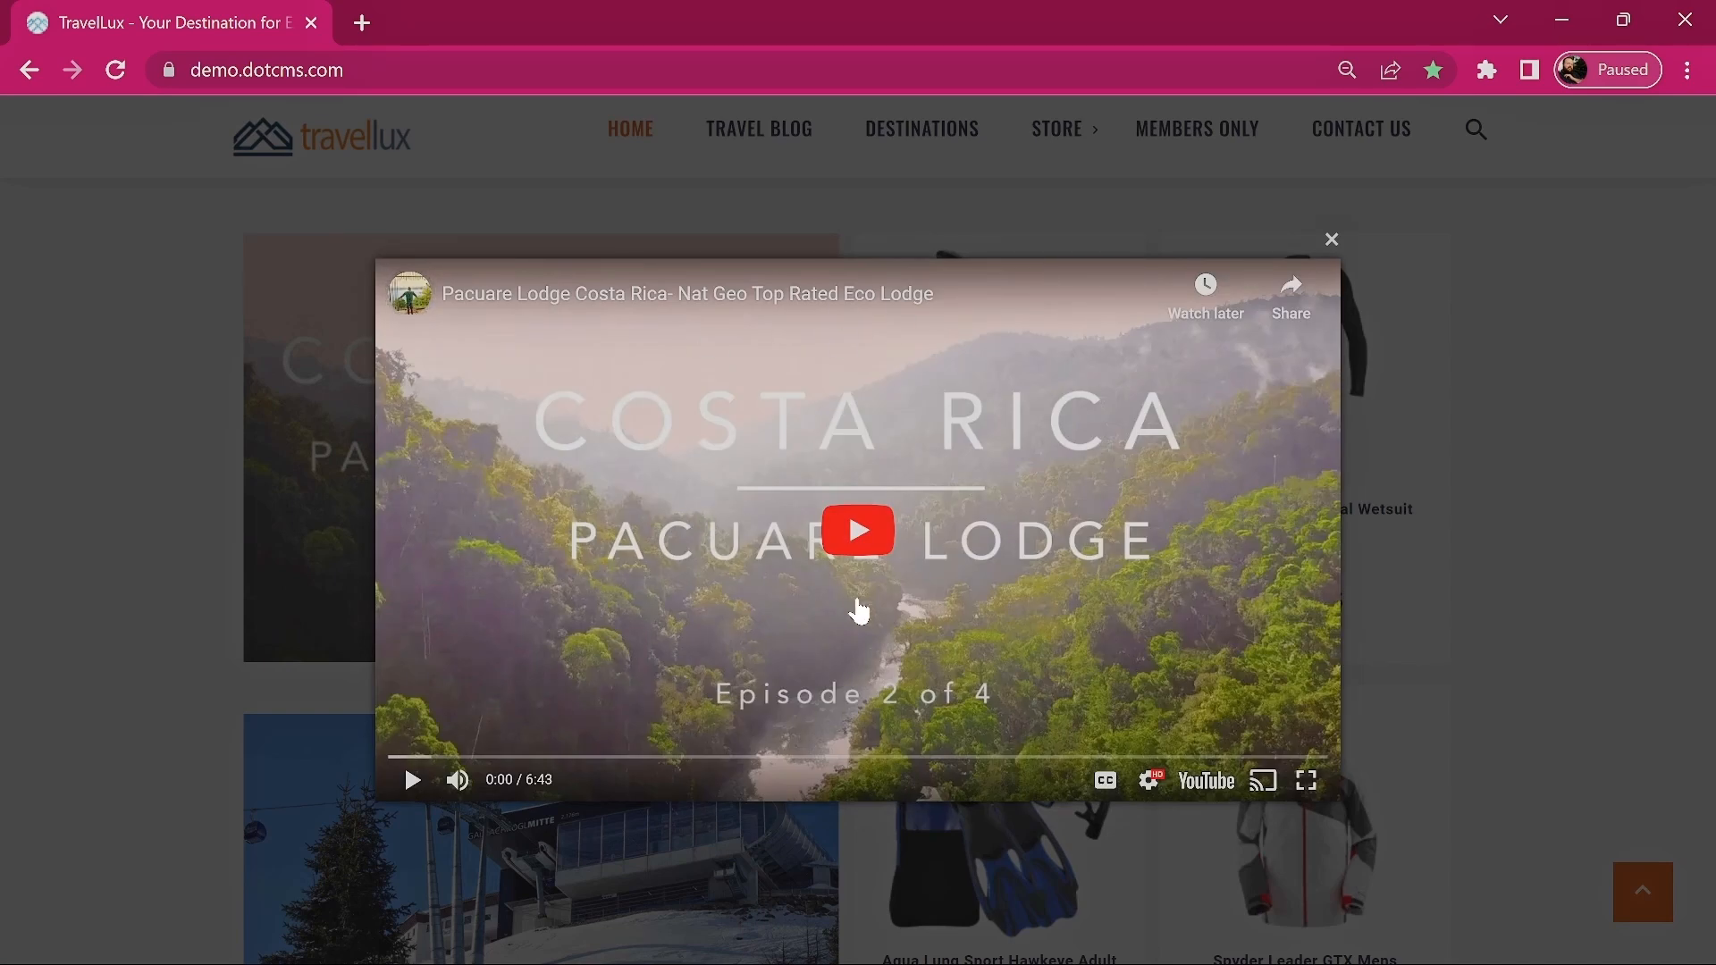
click(204, 386)
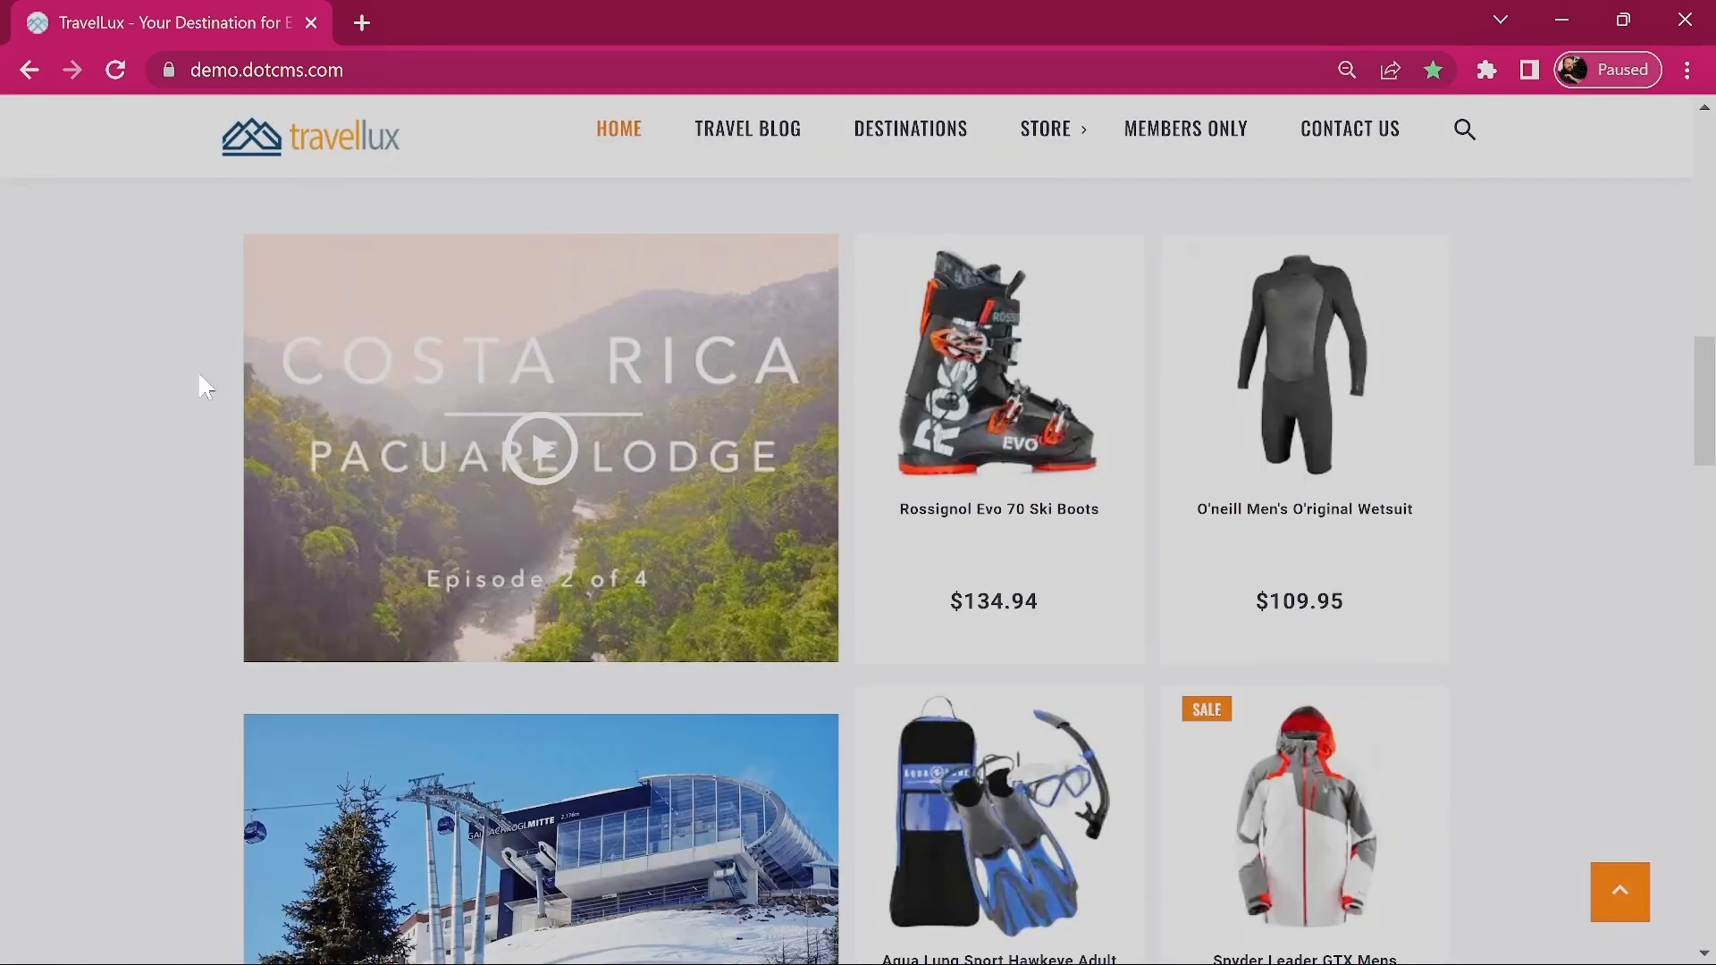
Examine the home page's promotions, featured products, recommended events, recommended products and footer, ending back at the page header.
scroll(337, 452, down, 4)
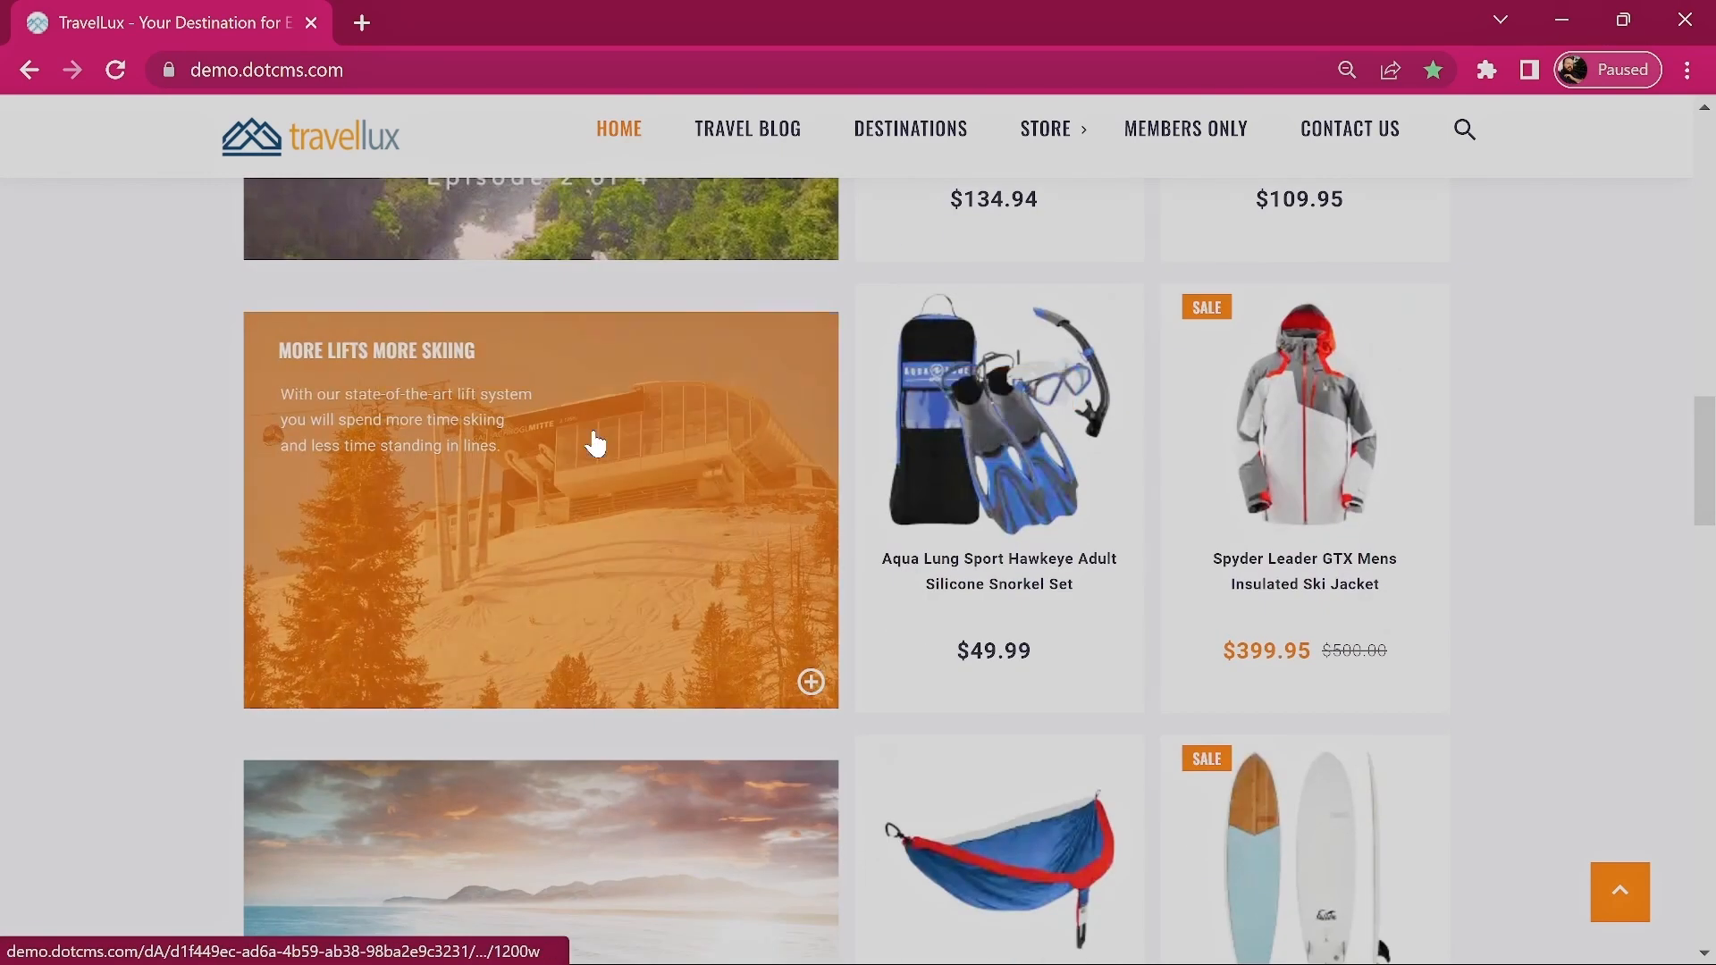
scroll(643, 498, up, 4)
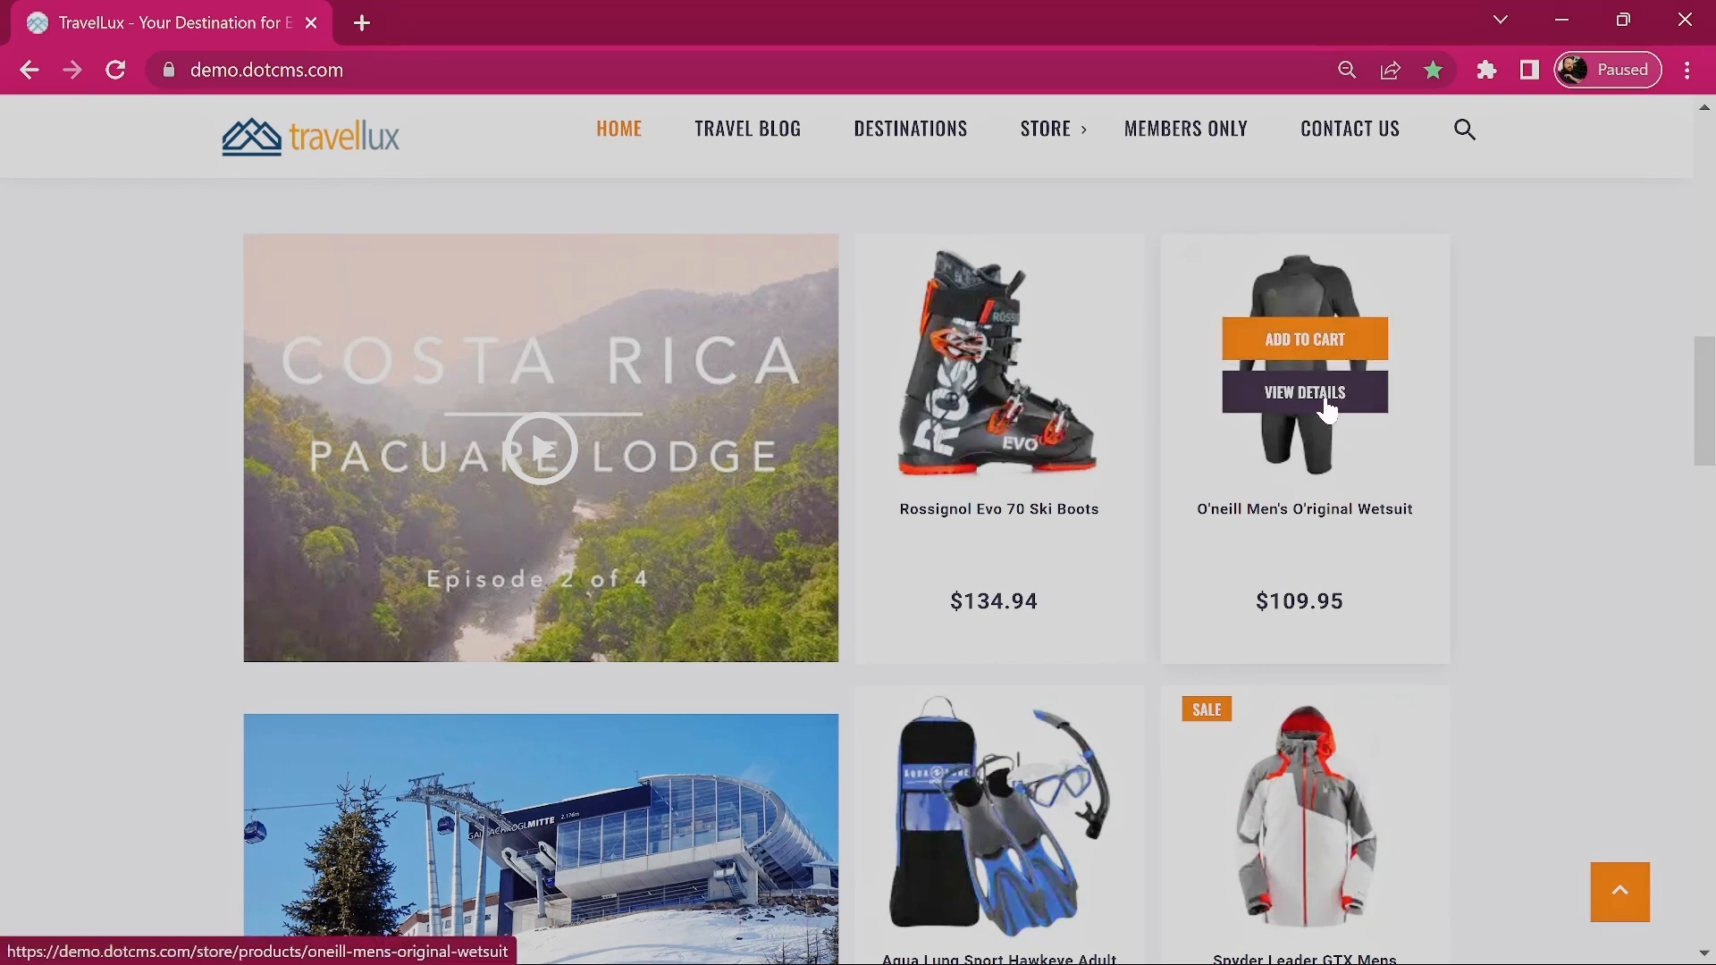
scroll(1526, 550, down, 9)
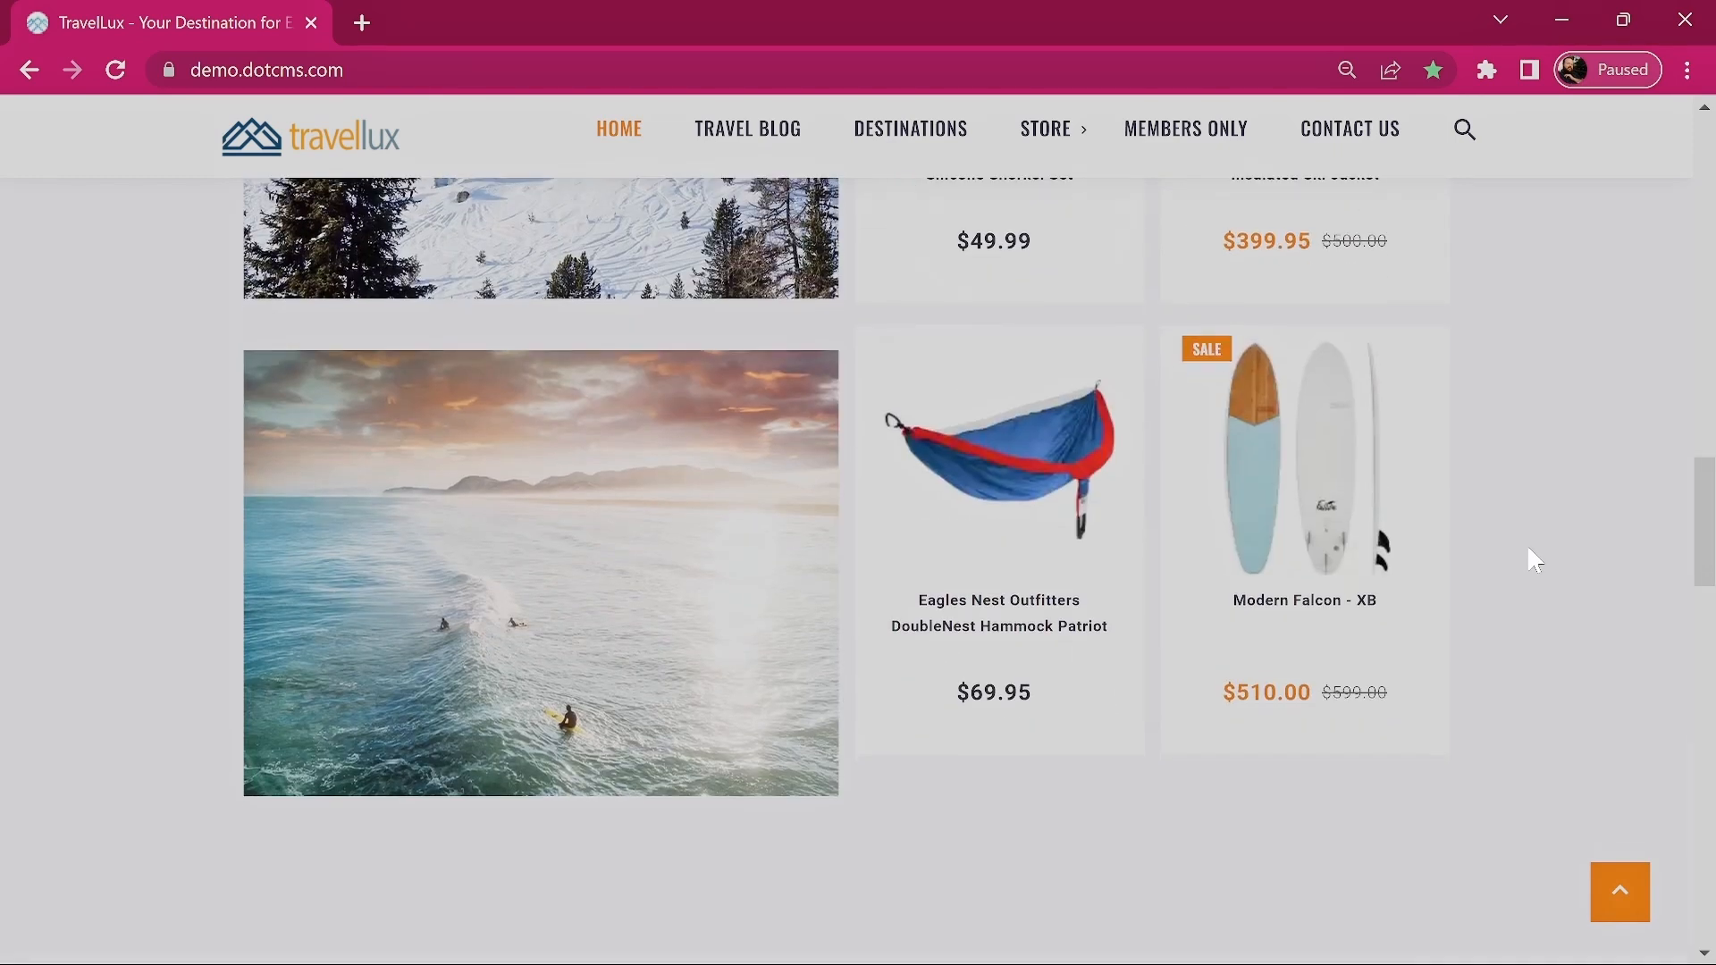
scroll(1532, 559, down, 7)
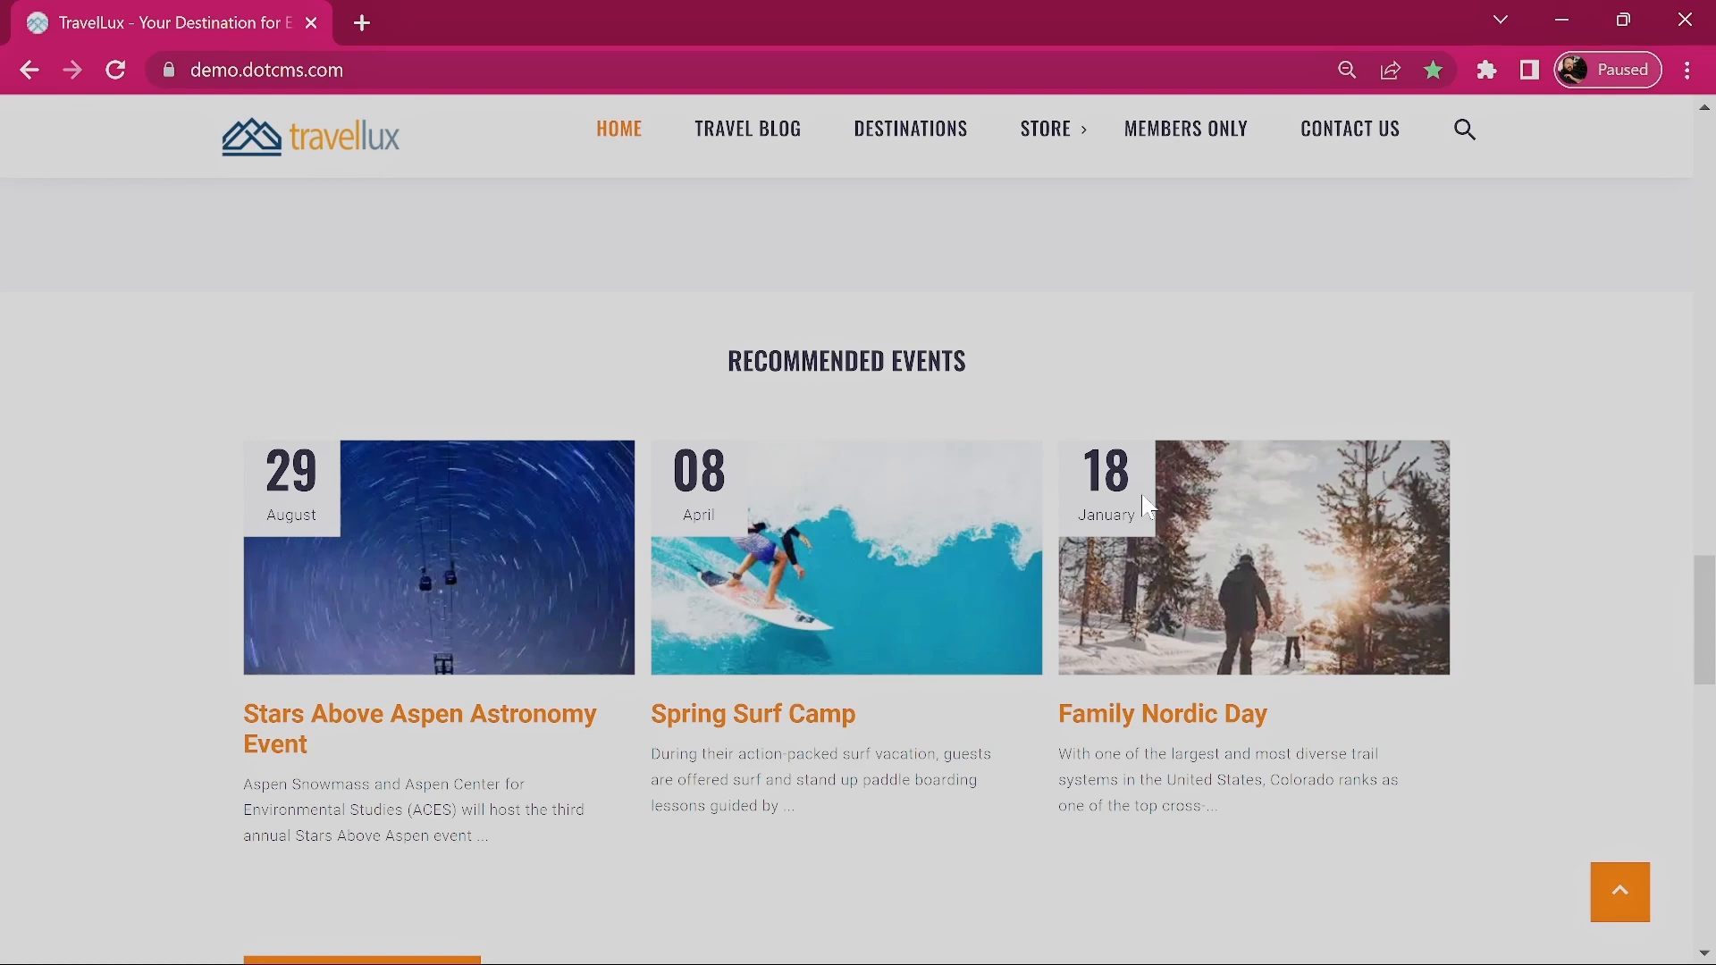
scroll(1149, 506, down, 9)
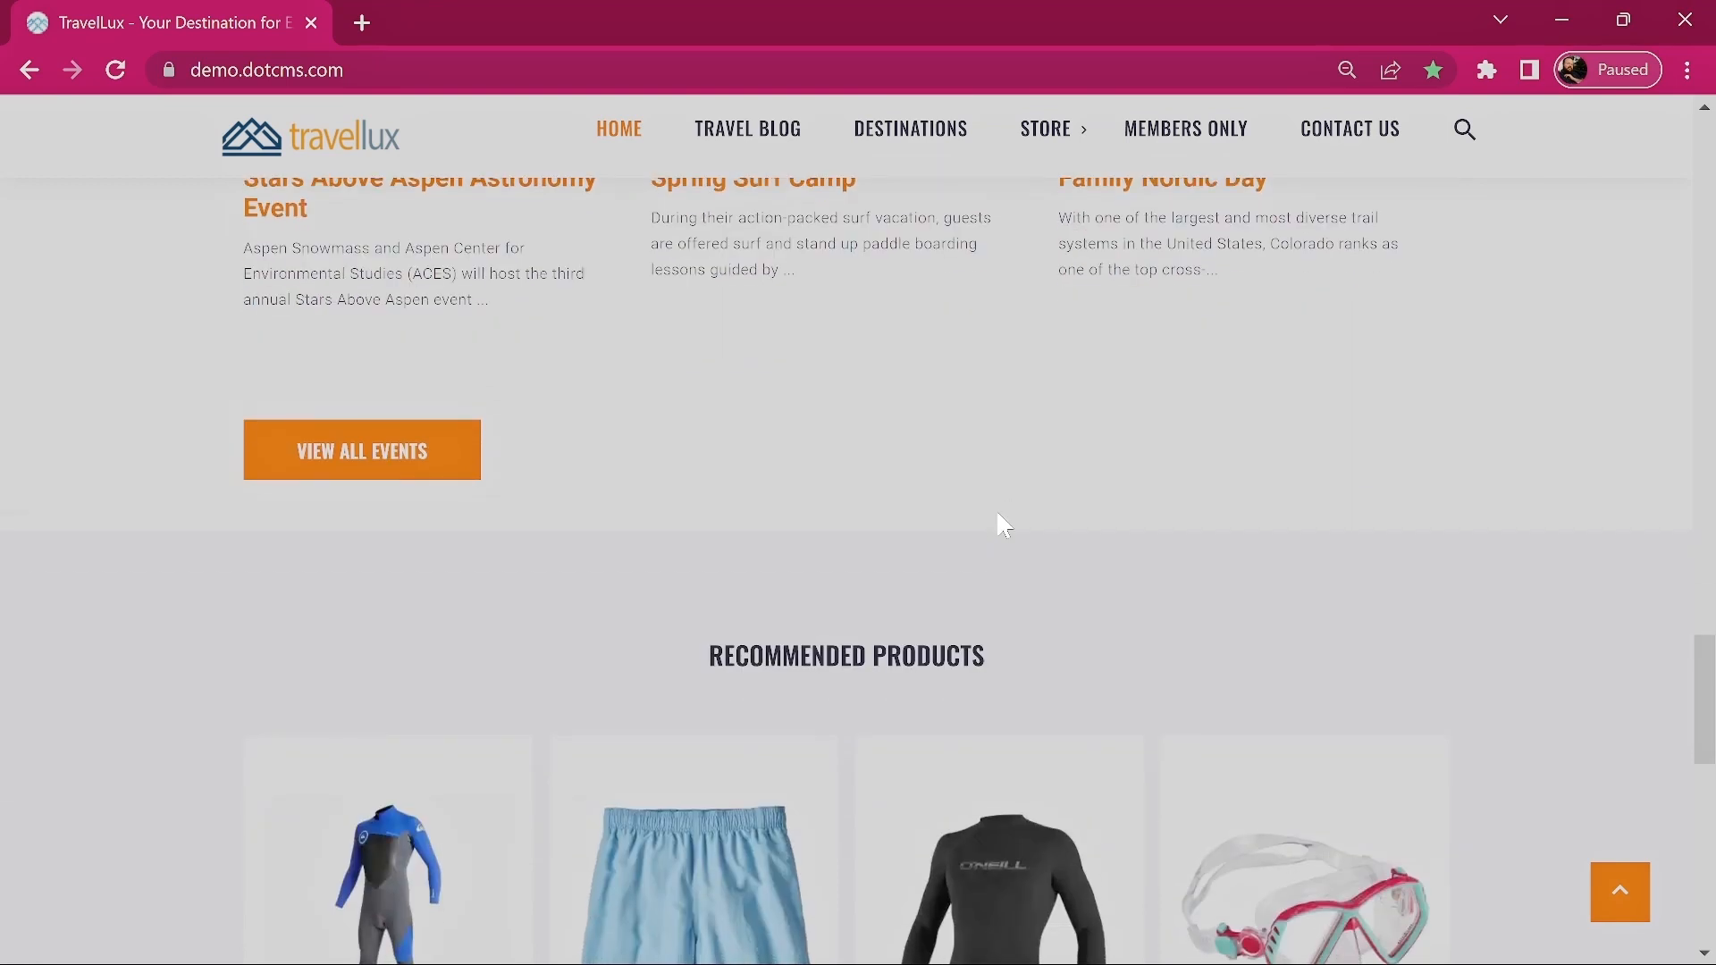
scroll(808, 474, down, 1)
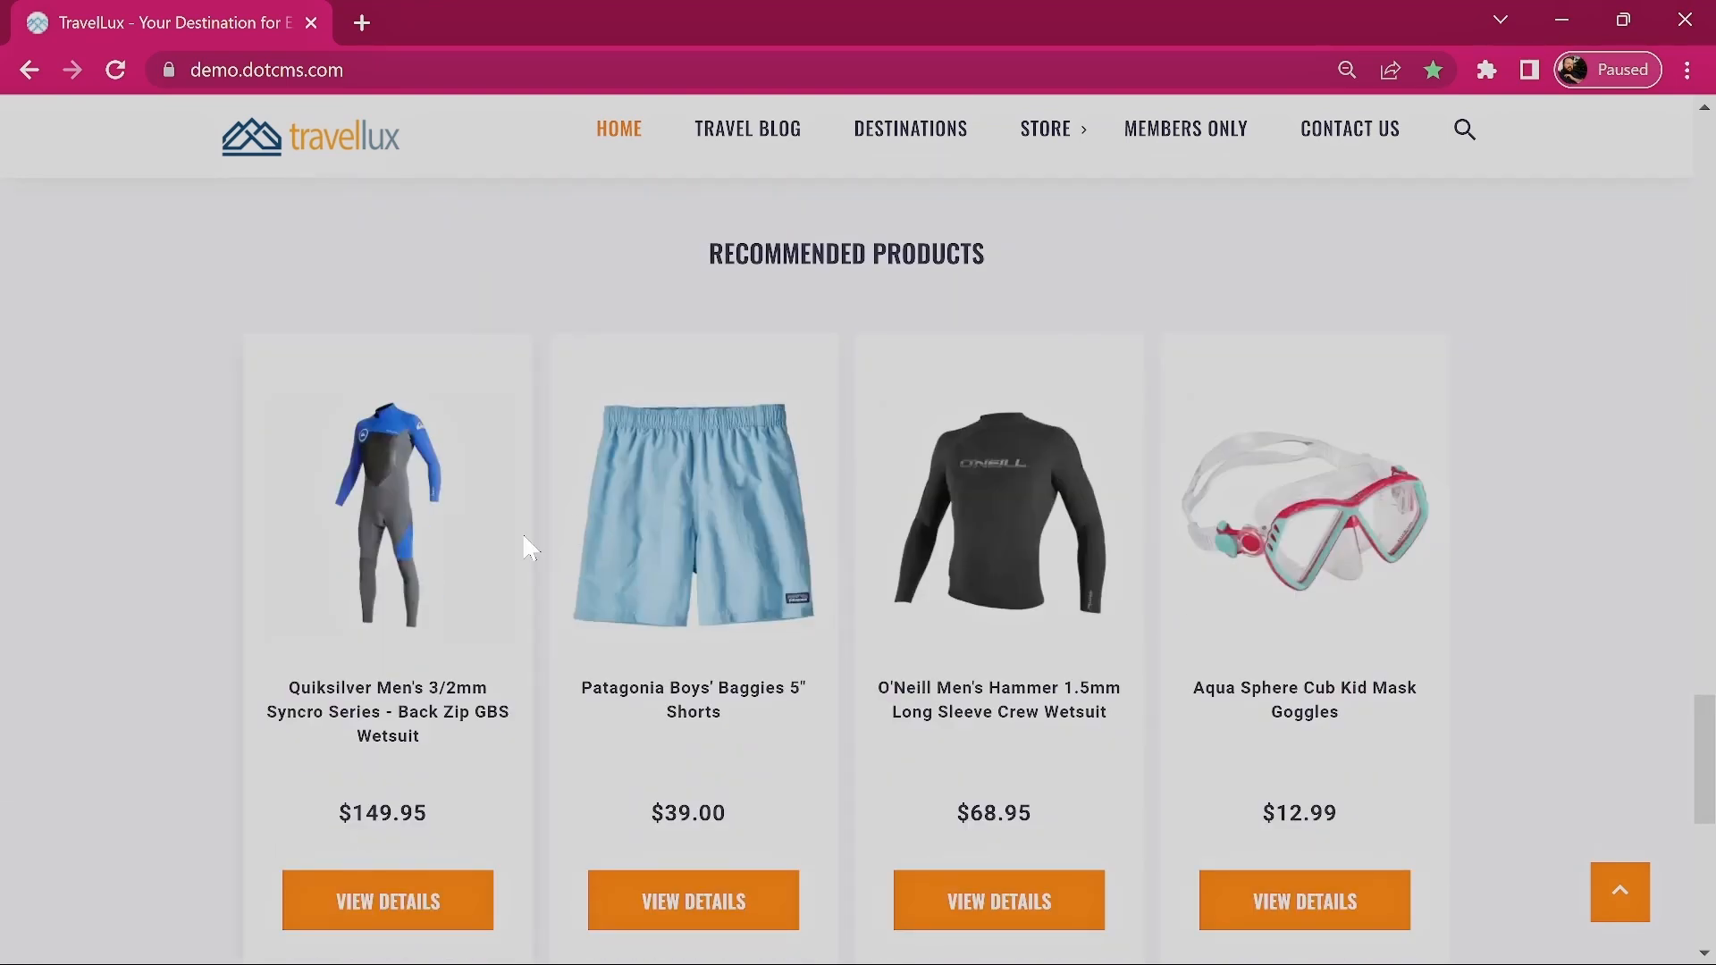
scroll(1044, 563, down, 2)
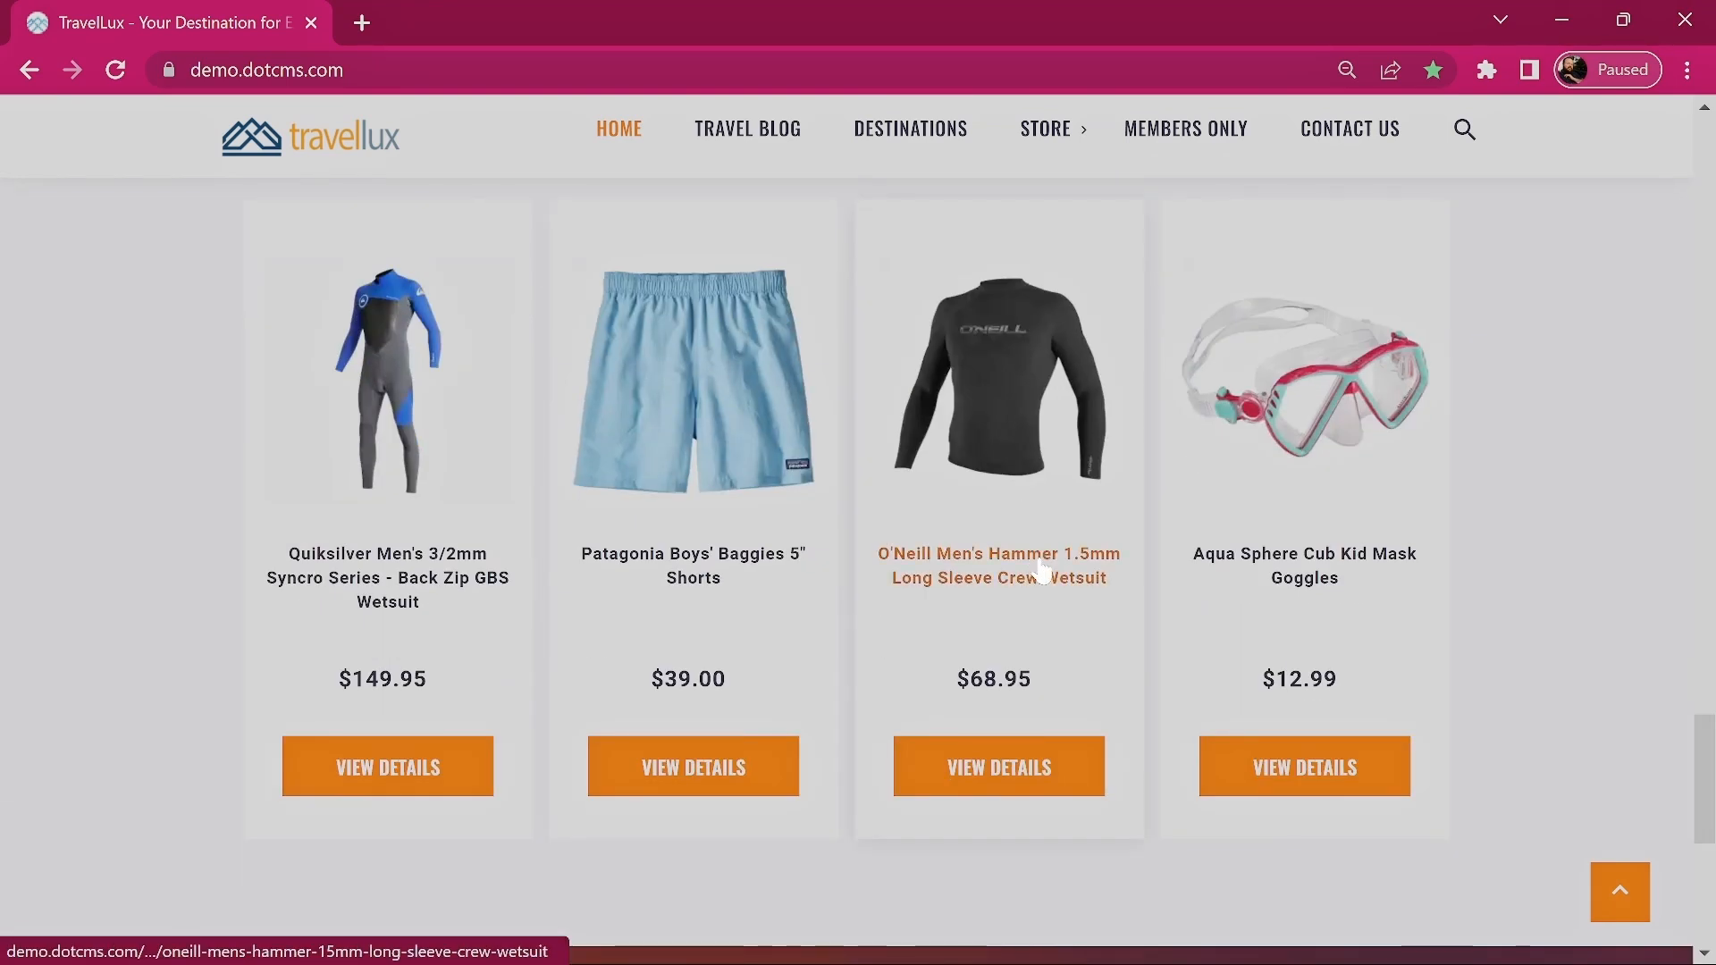
scroll(1042, 572, down, 7)
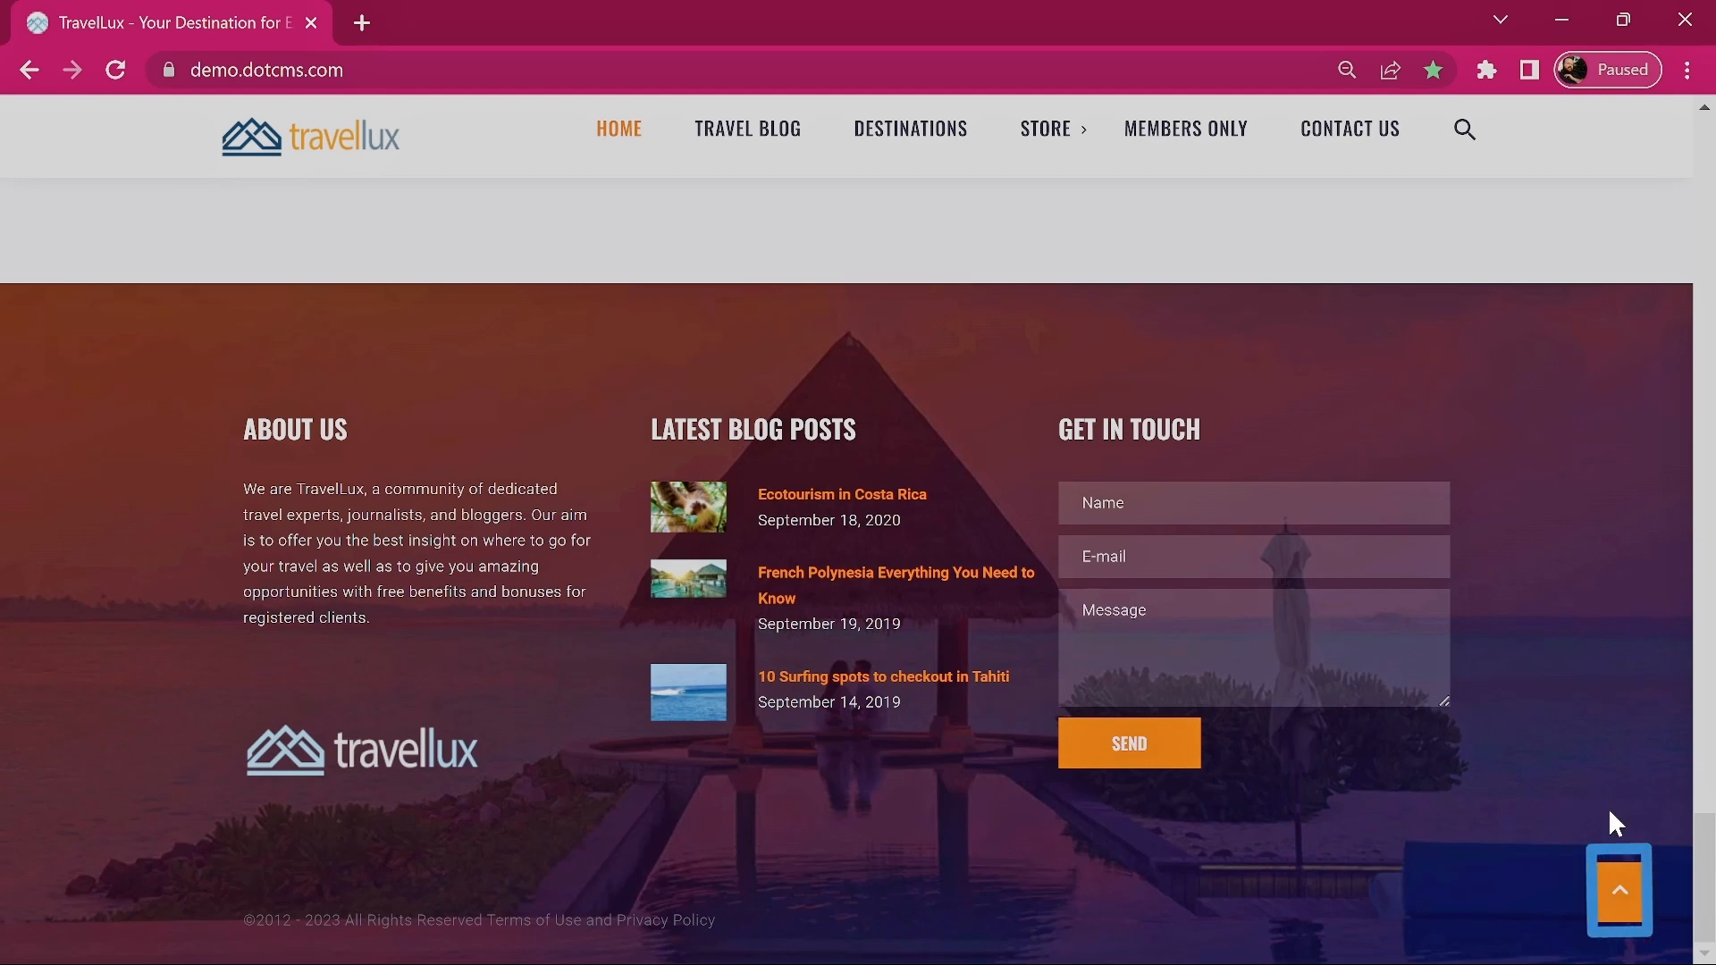
click(1628, 898)
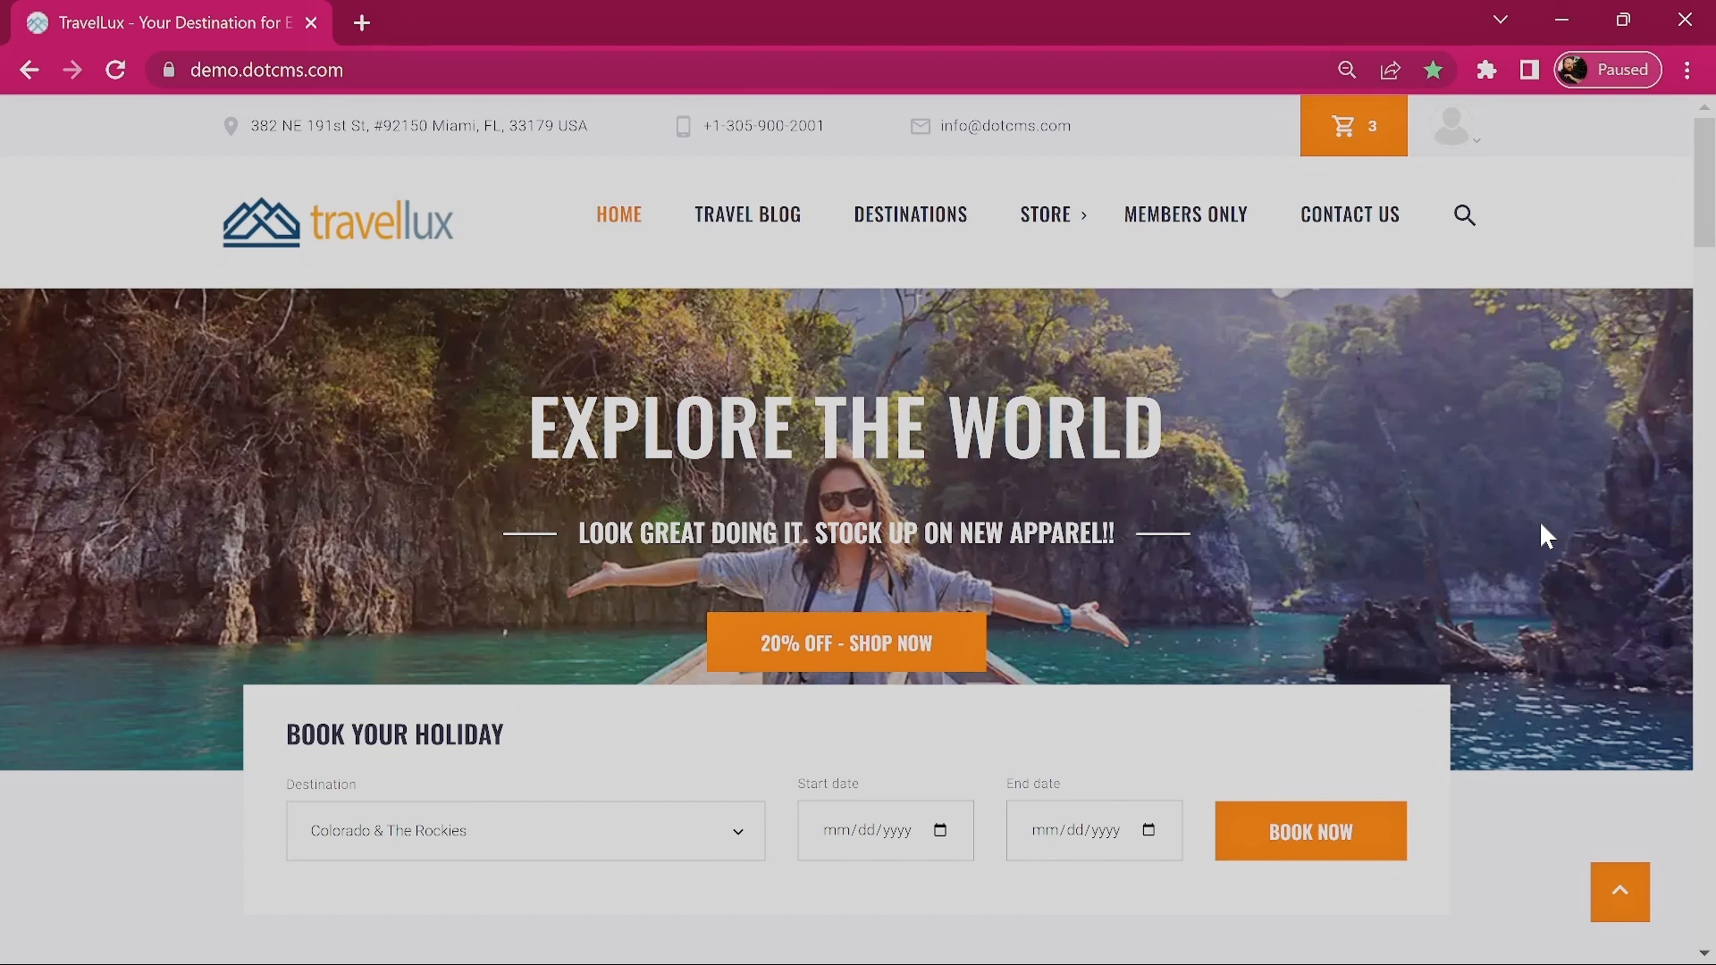
Switch the visitor persona to Eco Enthusiast and review the personalized banner, activities and products on the home page.
click(1470, 144)
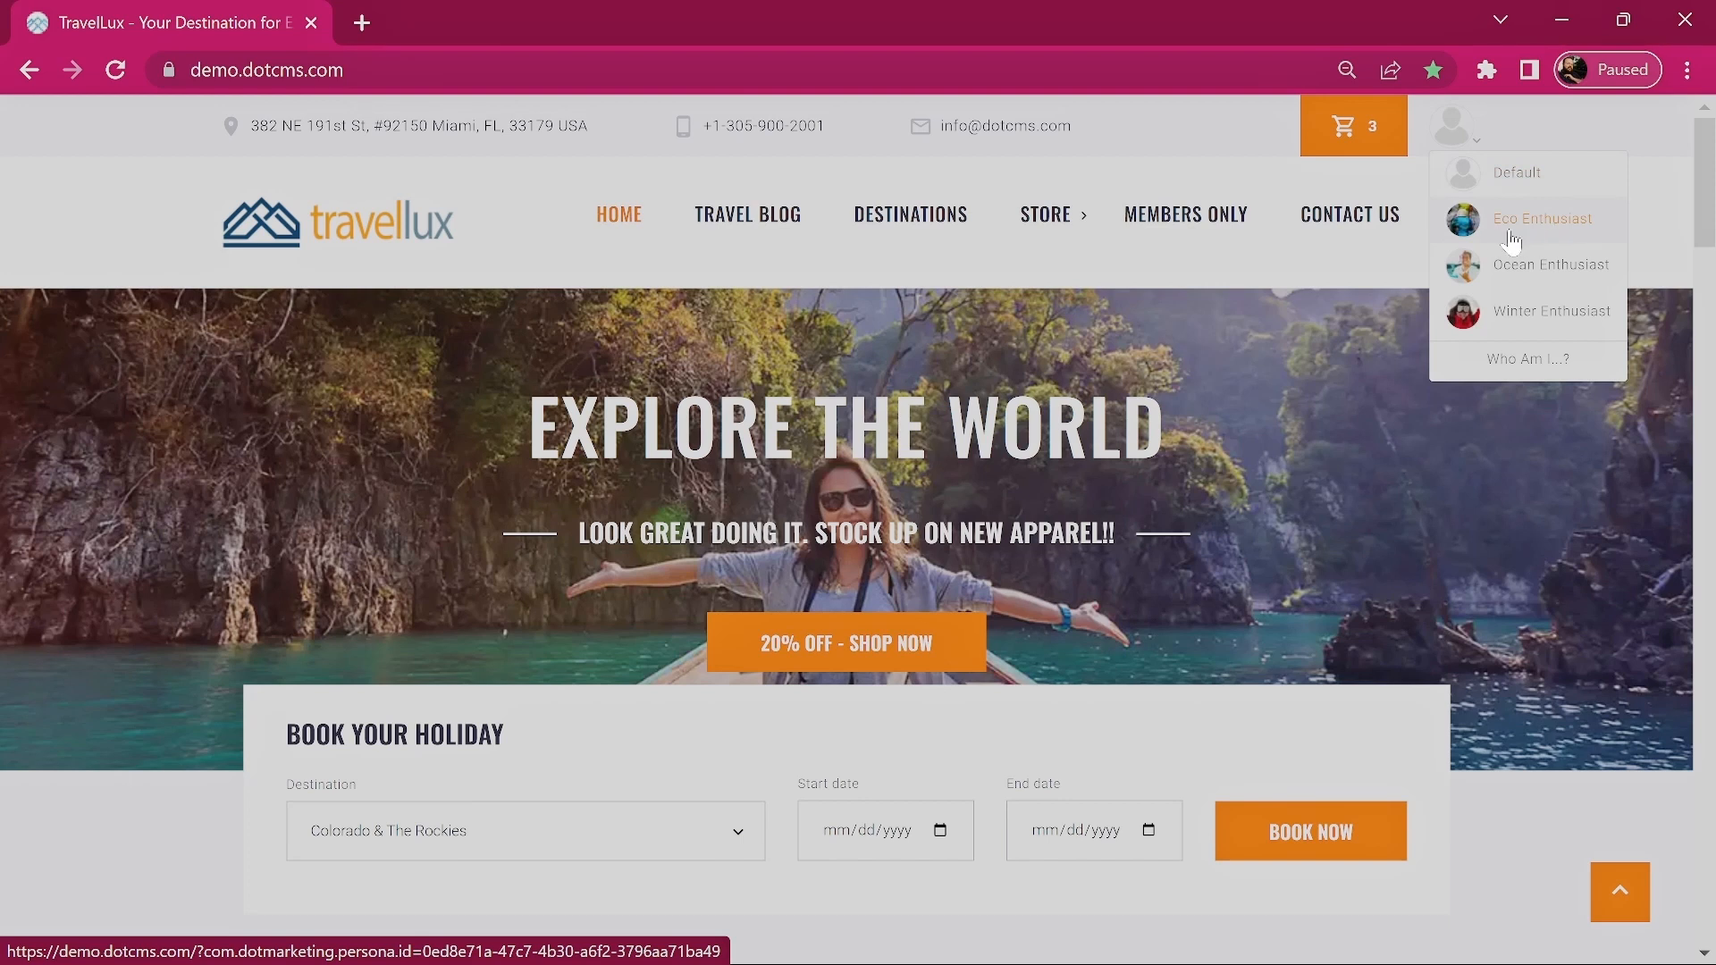
click(1562, 228)
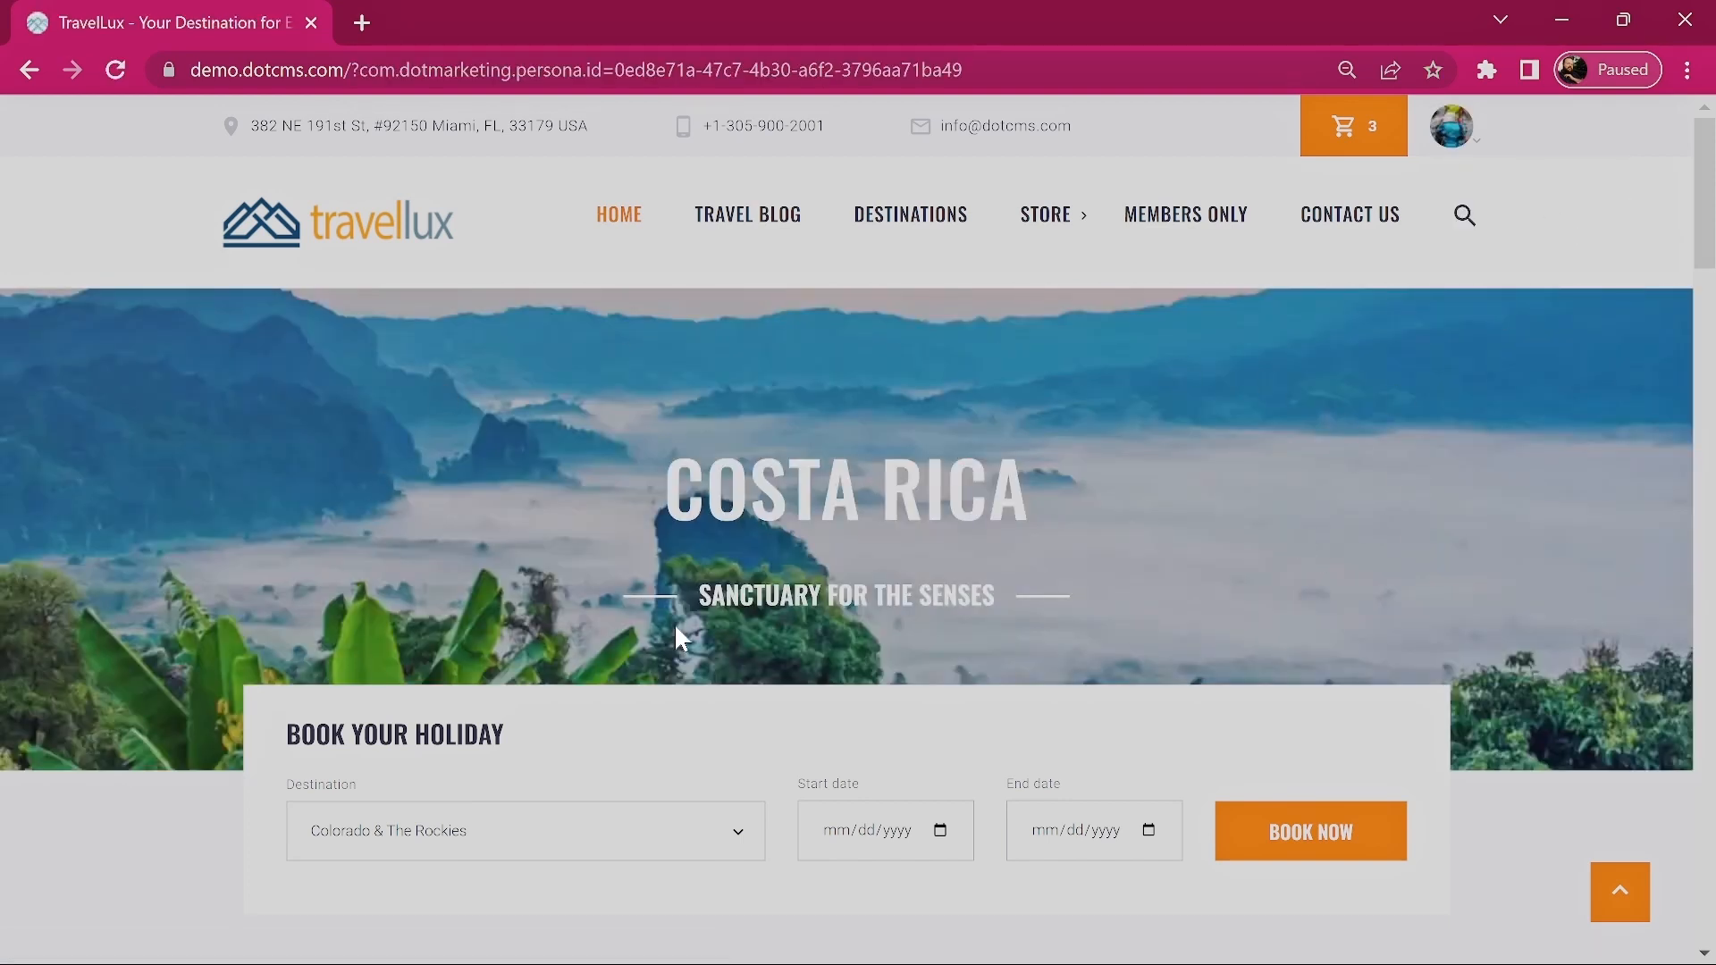
scroll(1190, 487, down, 9)
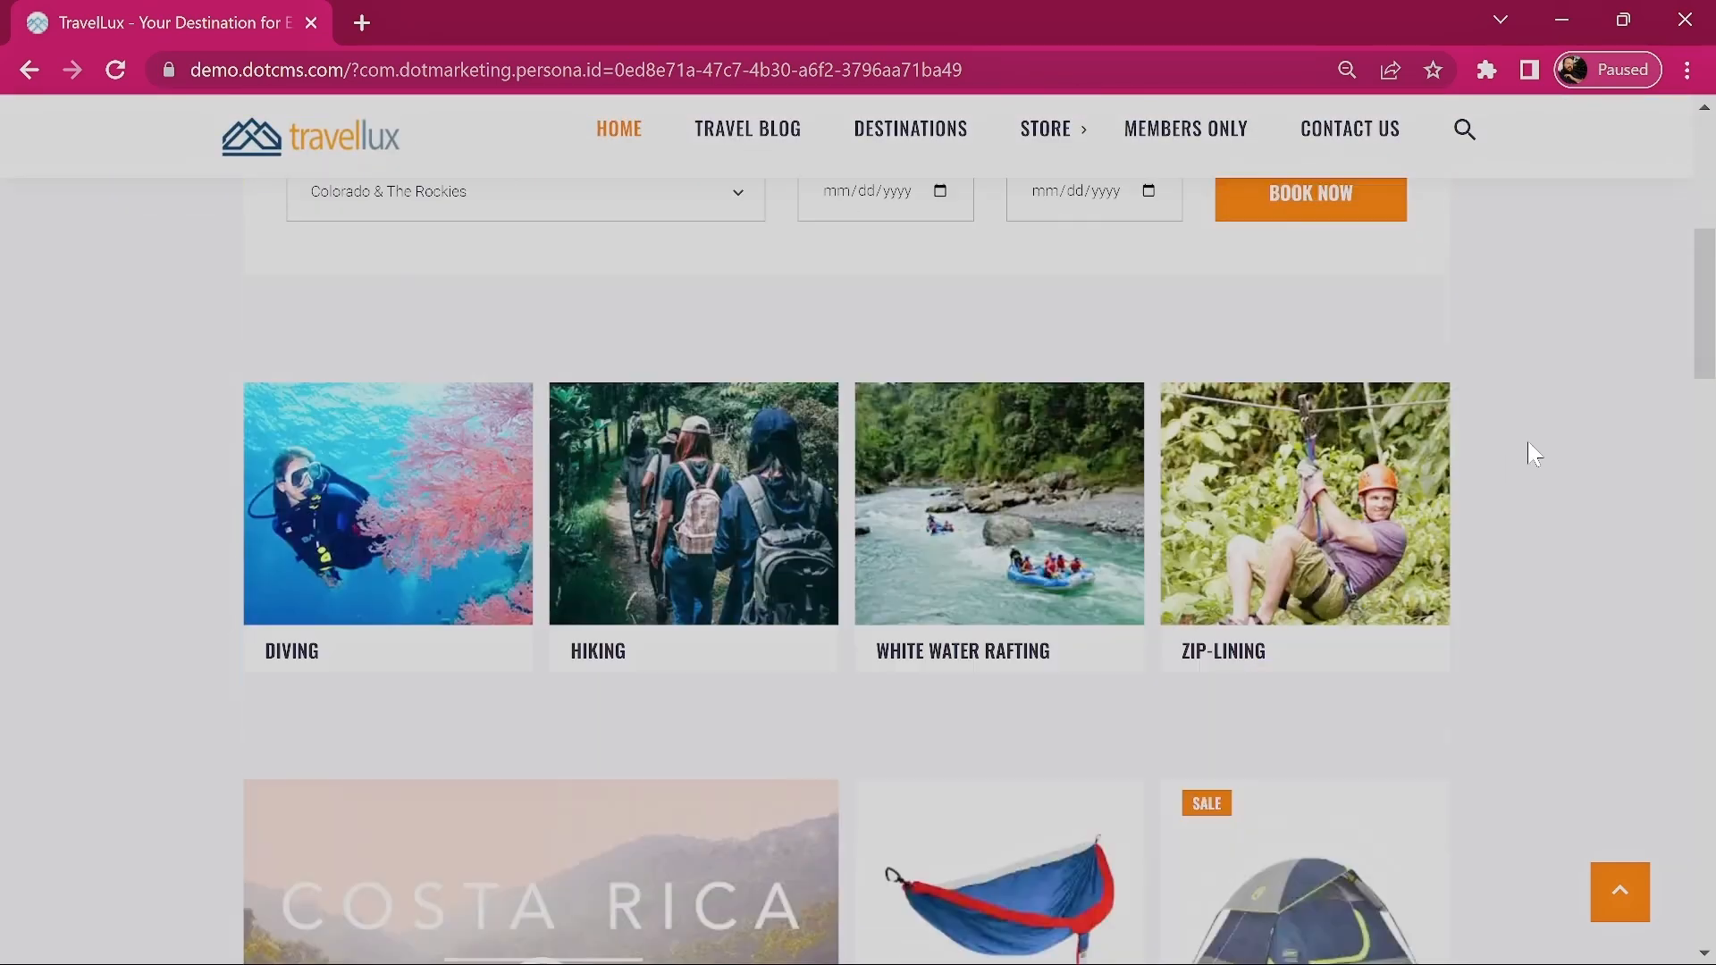
scroll(1519, 491, down, 8)
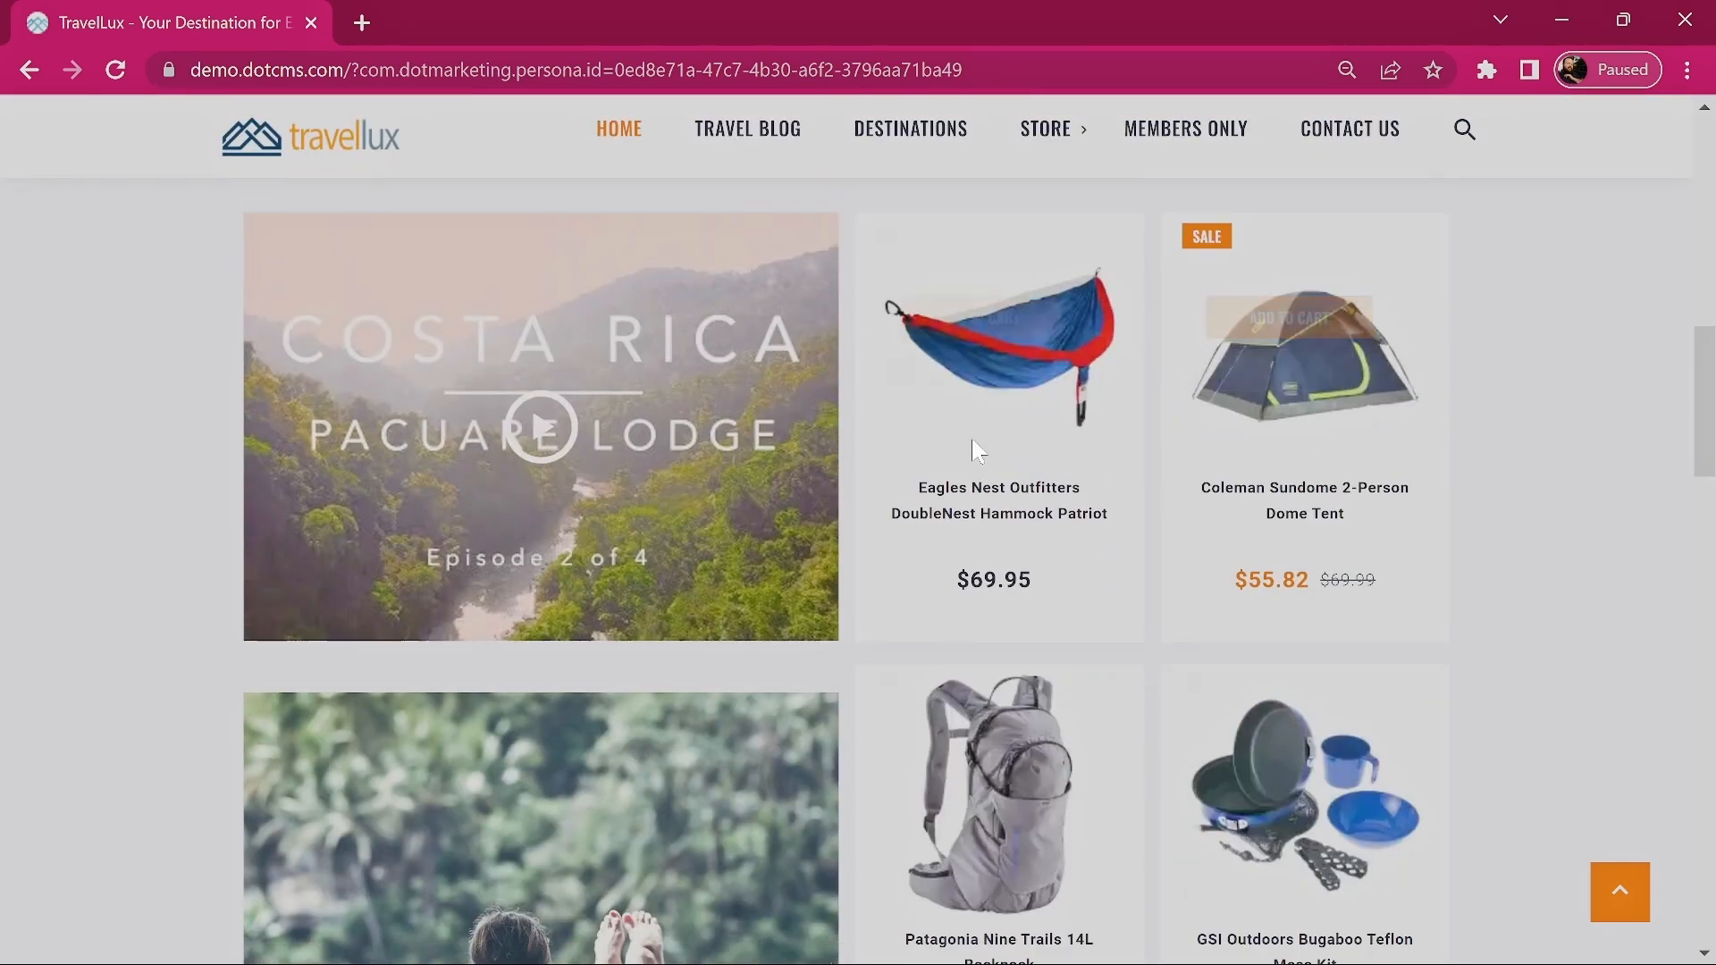
scroll(1559, 539, down, 2)
scroll(581, 554, down, 2)
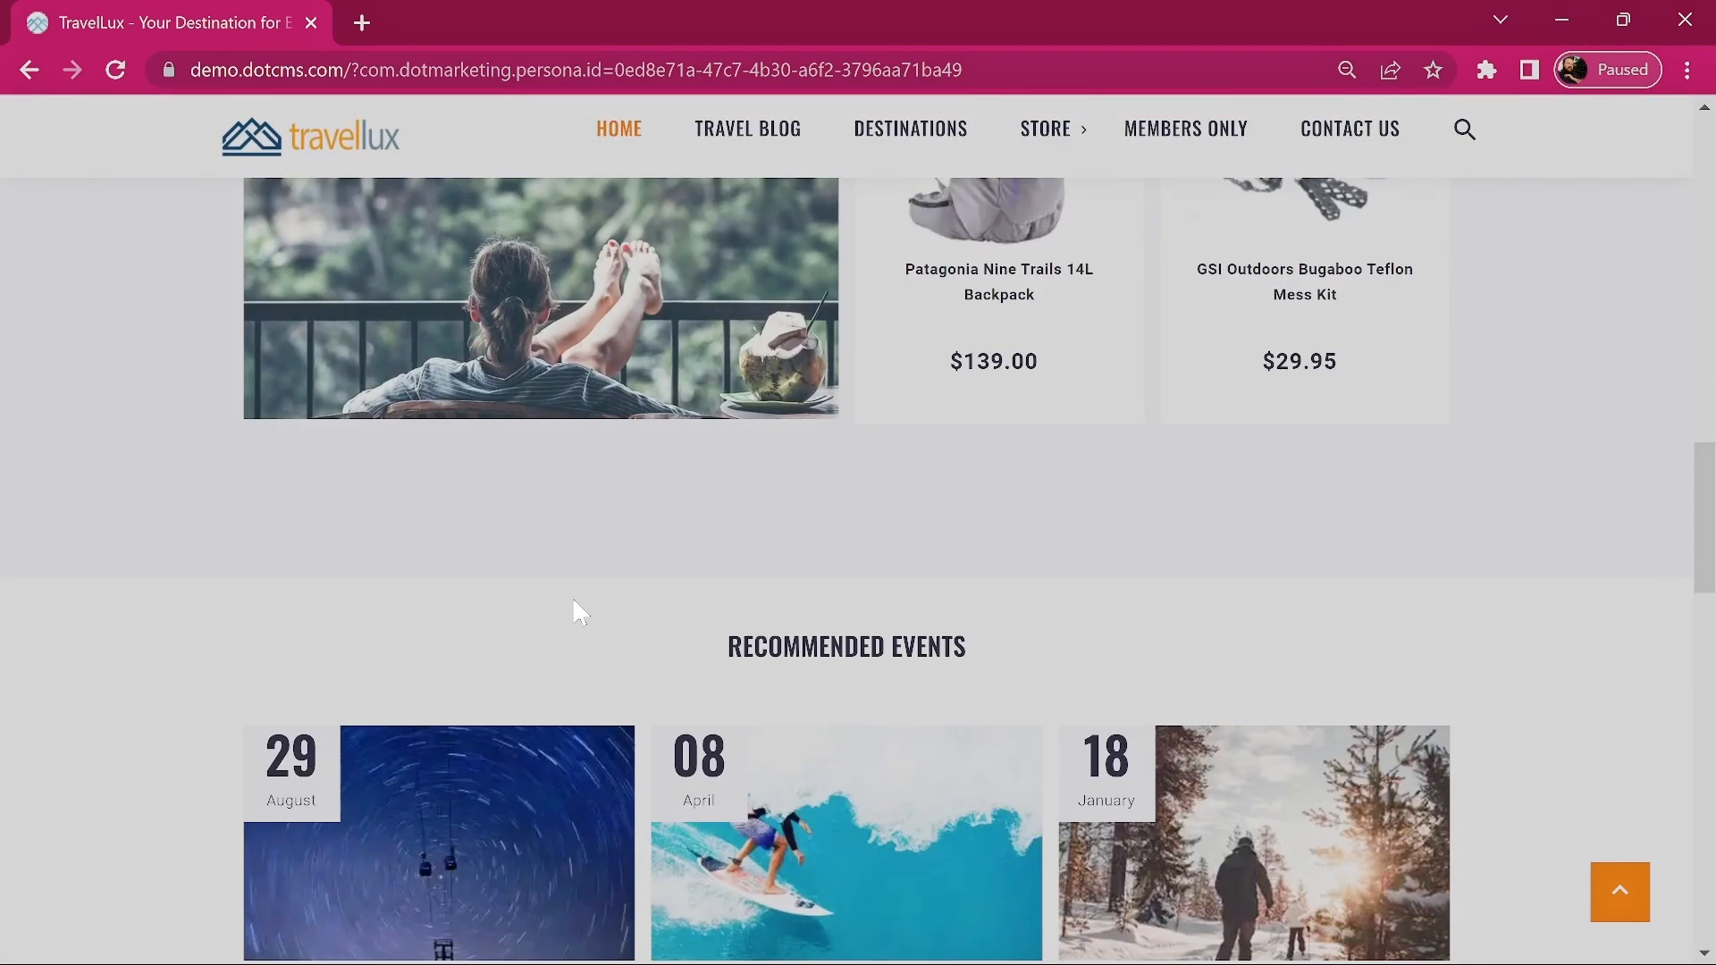
scroll(554, 608, up, 4)
scroll(84, 498, up, 18)
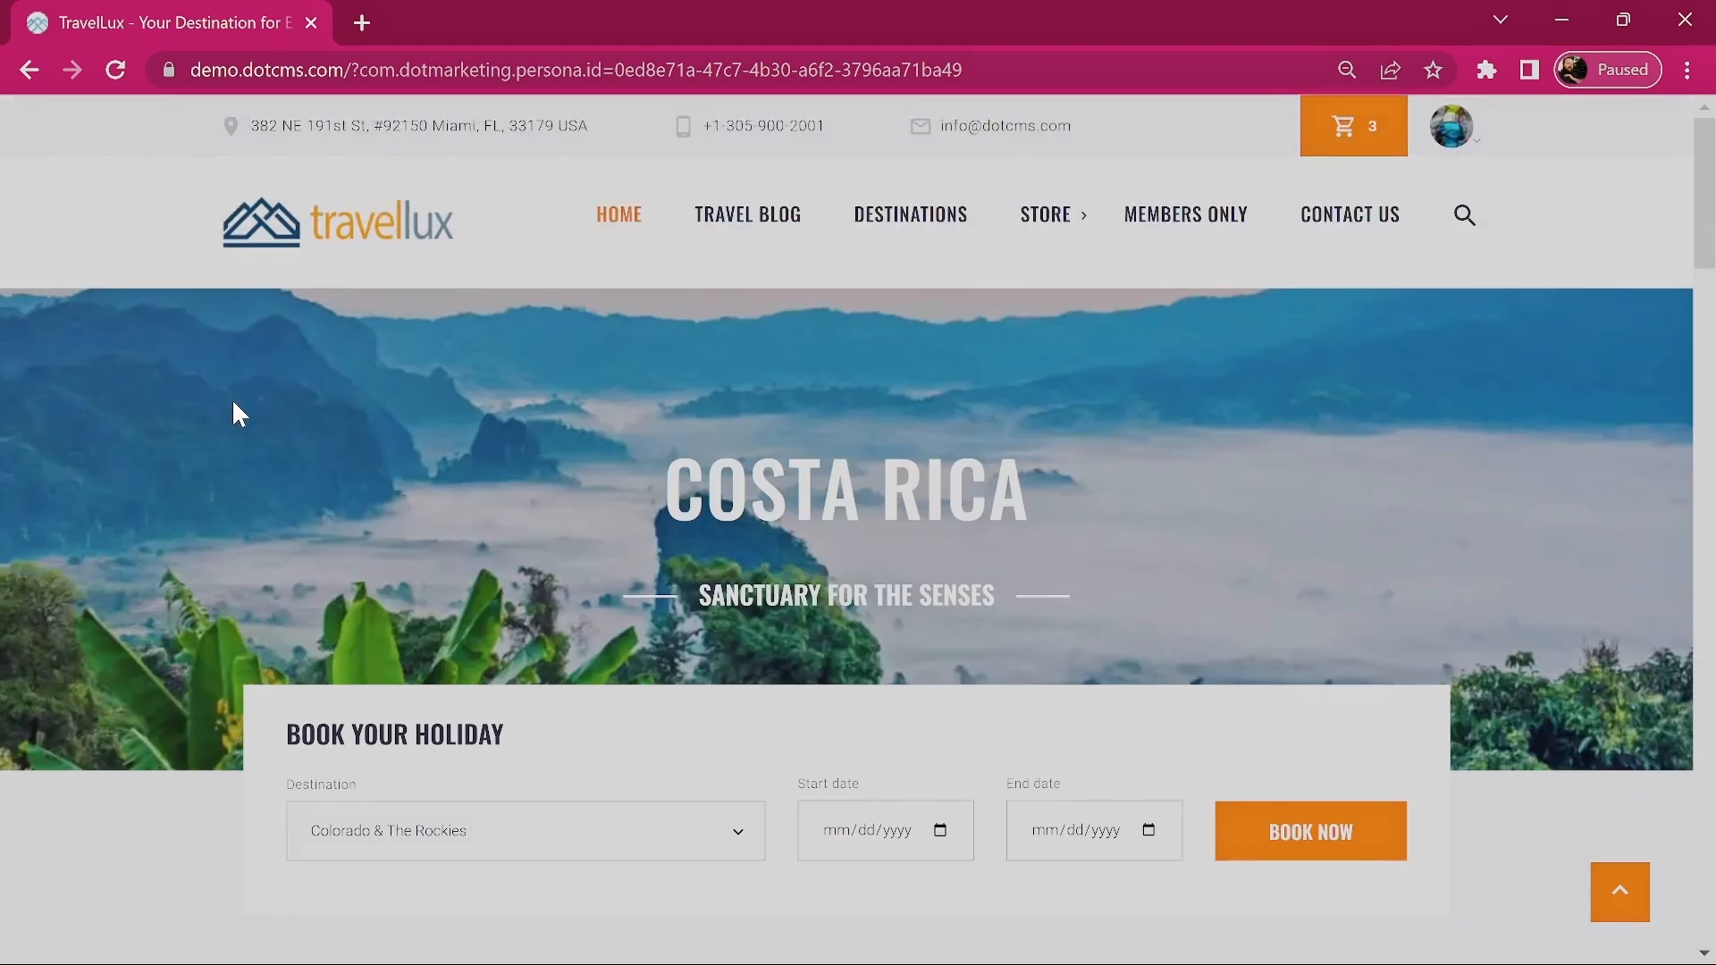
Switch the visitor persona to Ocean Enthusiast and review the home page's personalized activities and products.
click(1466, 146)
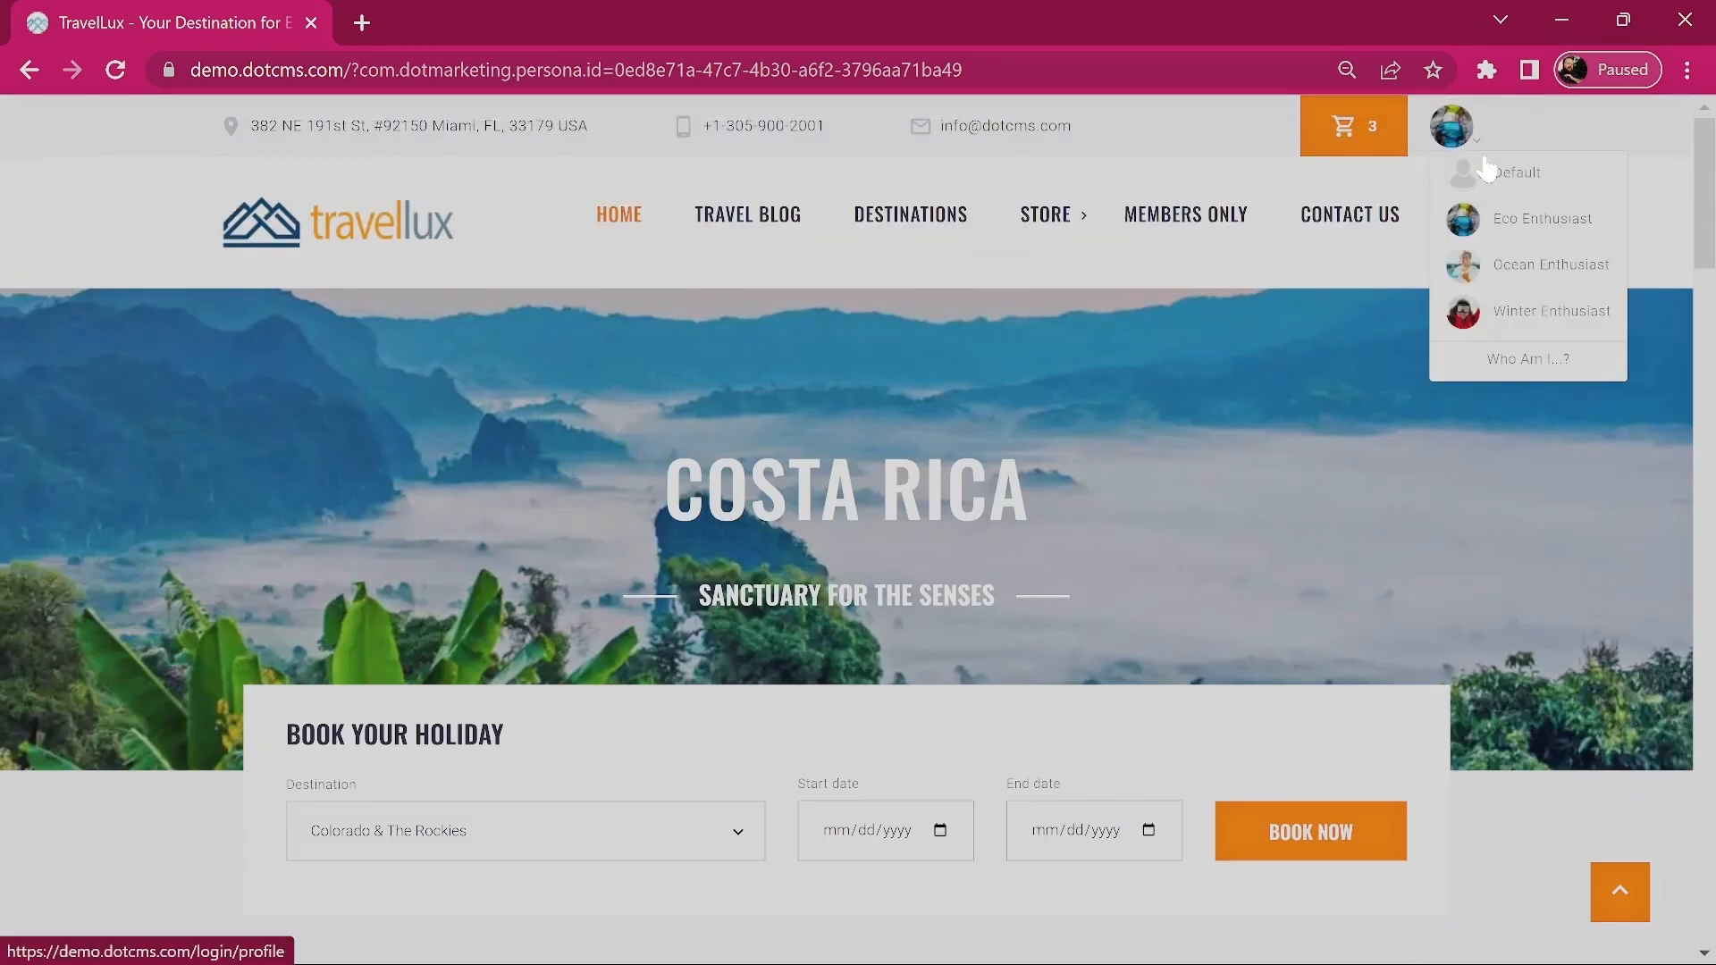
click(1537, 262)
scroll(1461, 521, down, 9)
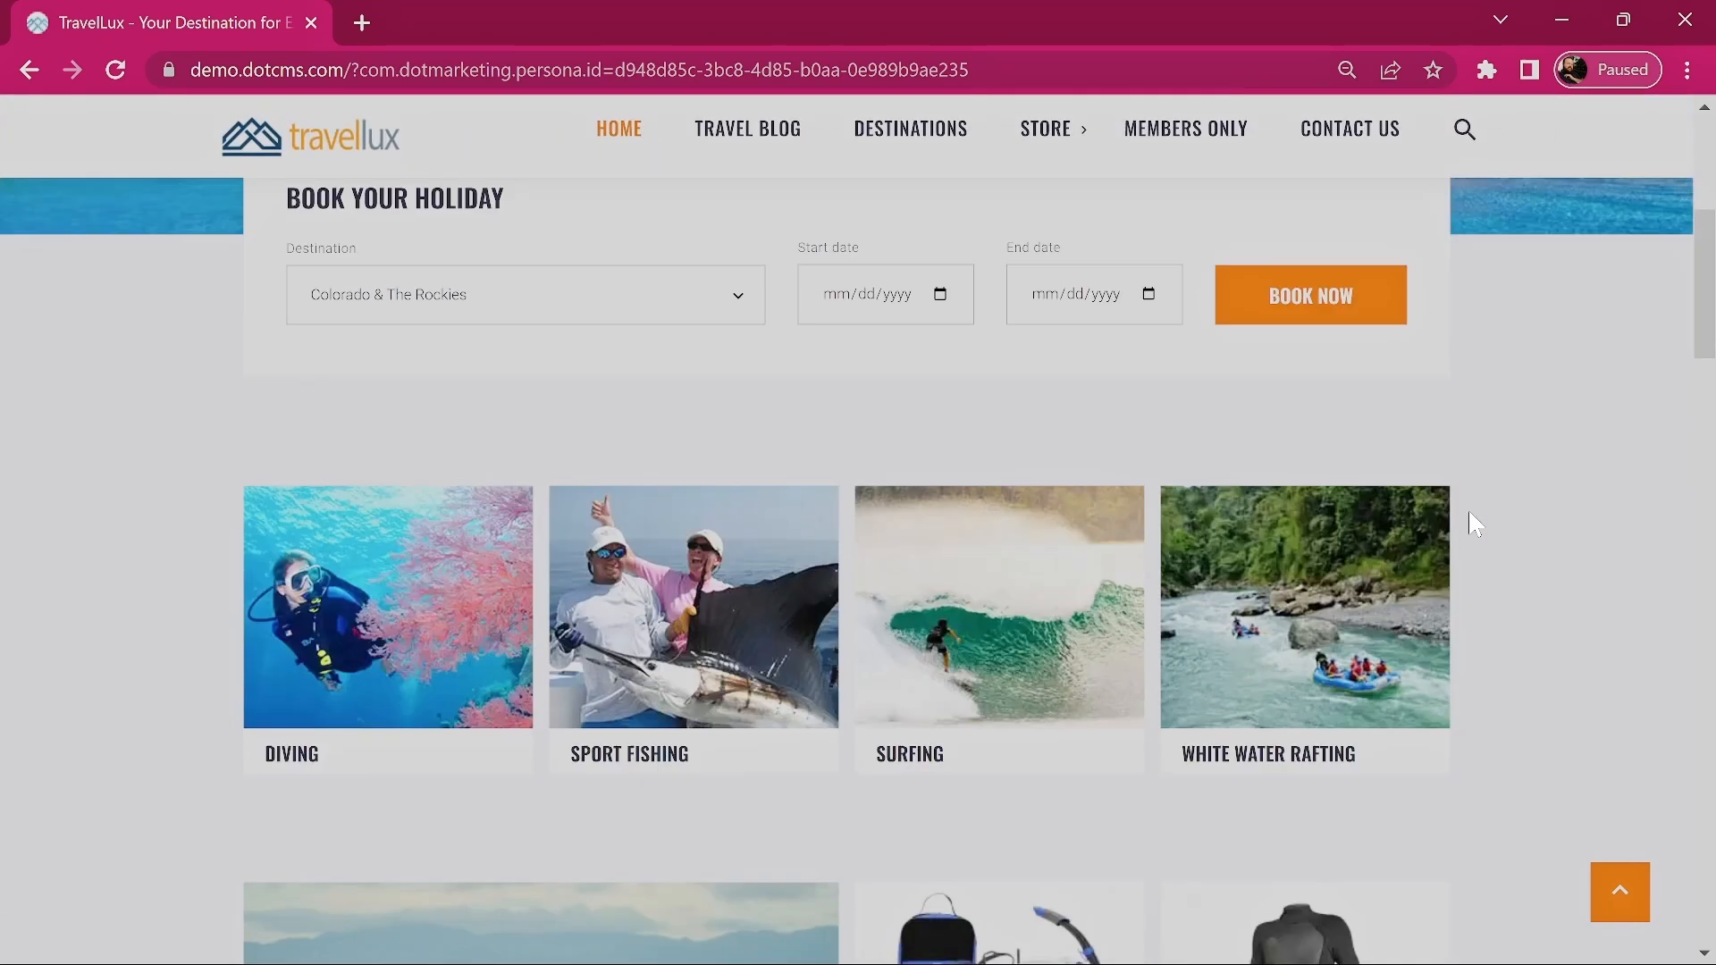
scroll(1566, 478, down, 5)
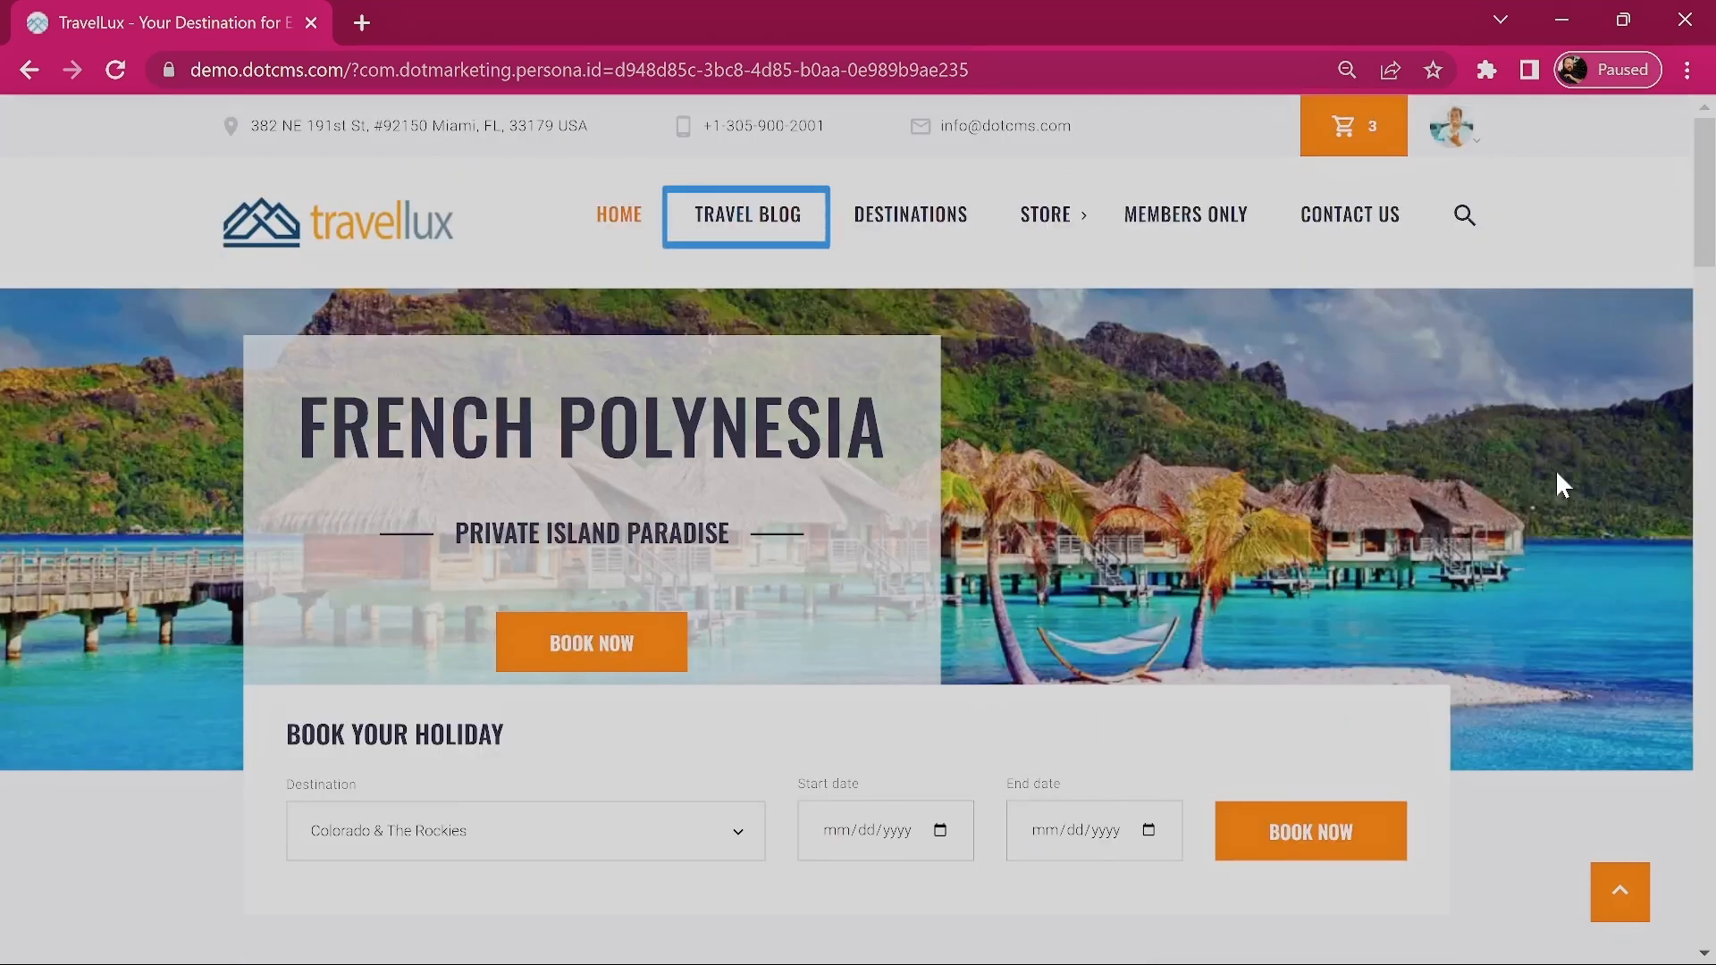
Open the Ecotourism in Costa Rica post from the Travel Blog and review its article, share links and comments.
click(715, 214)
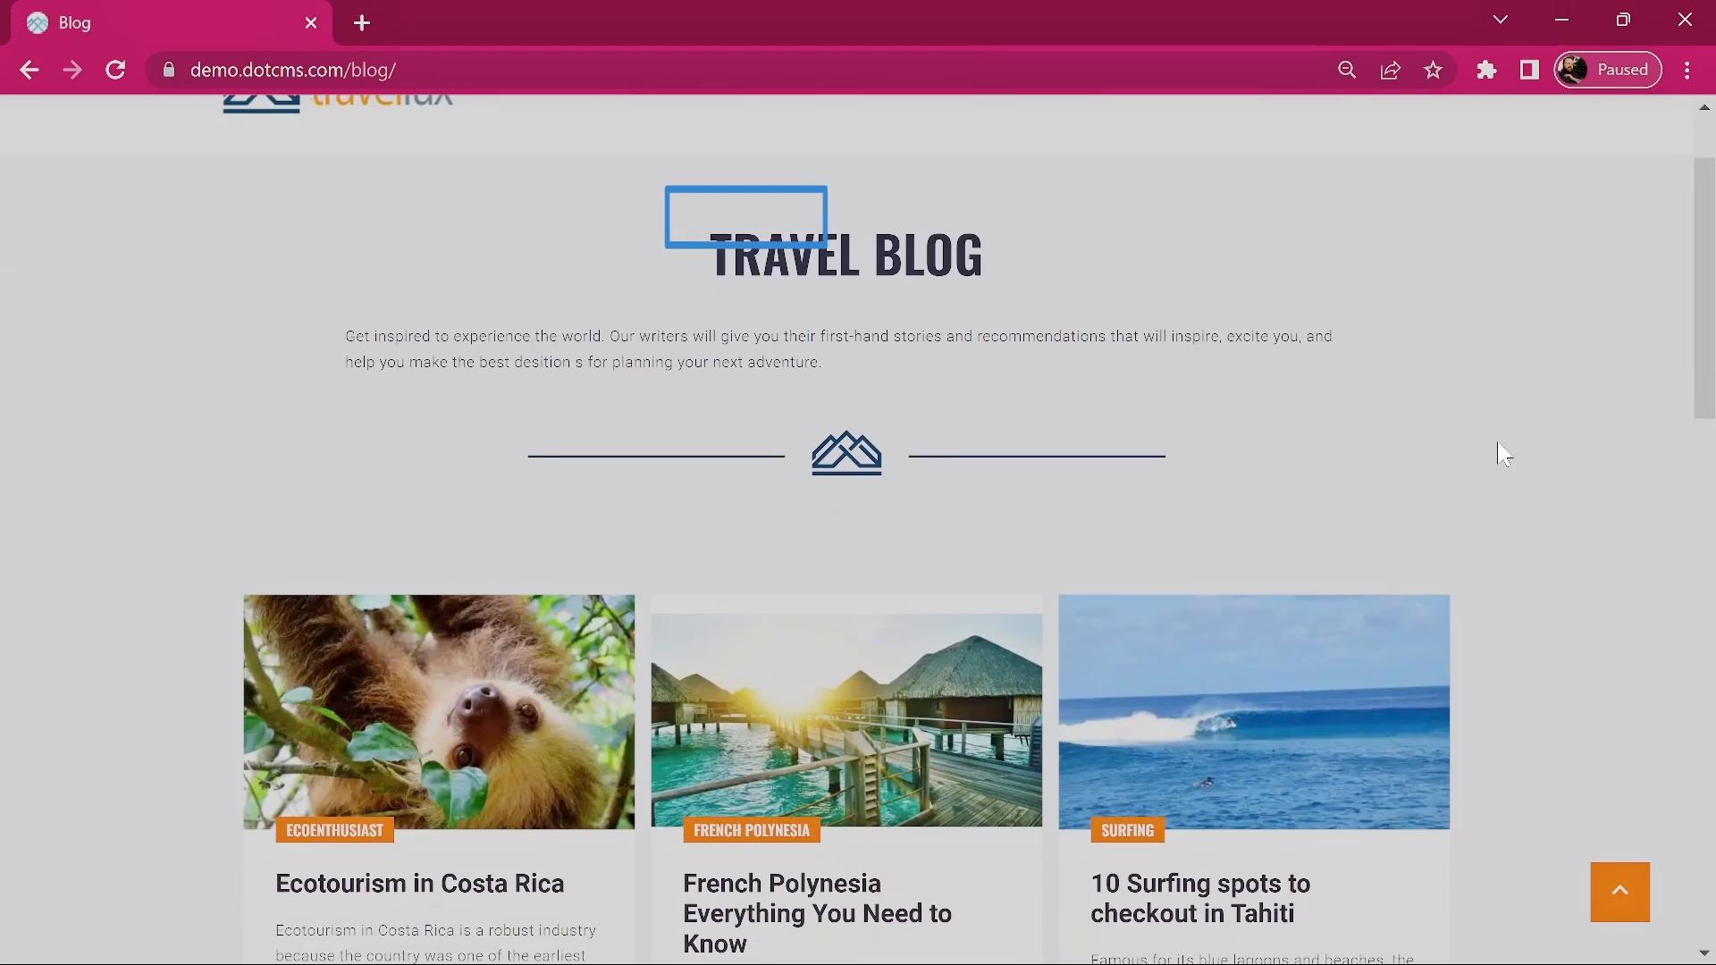
scroll(1430, 451, down, 3)
scroll(1504, 454, down, 1)
scroll(1504, 454, up, 1)
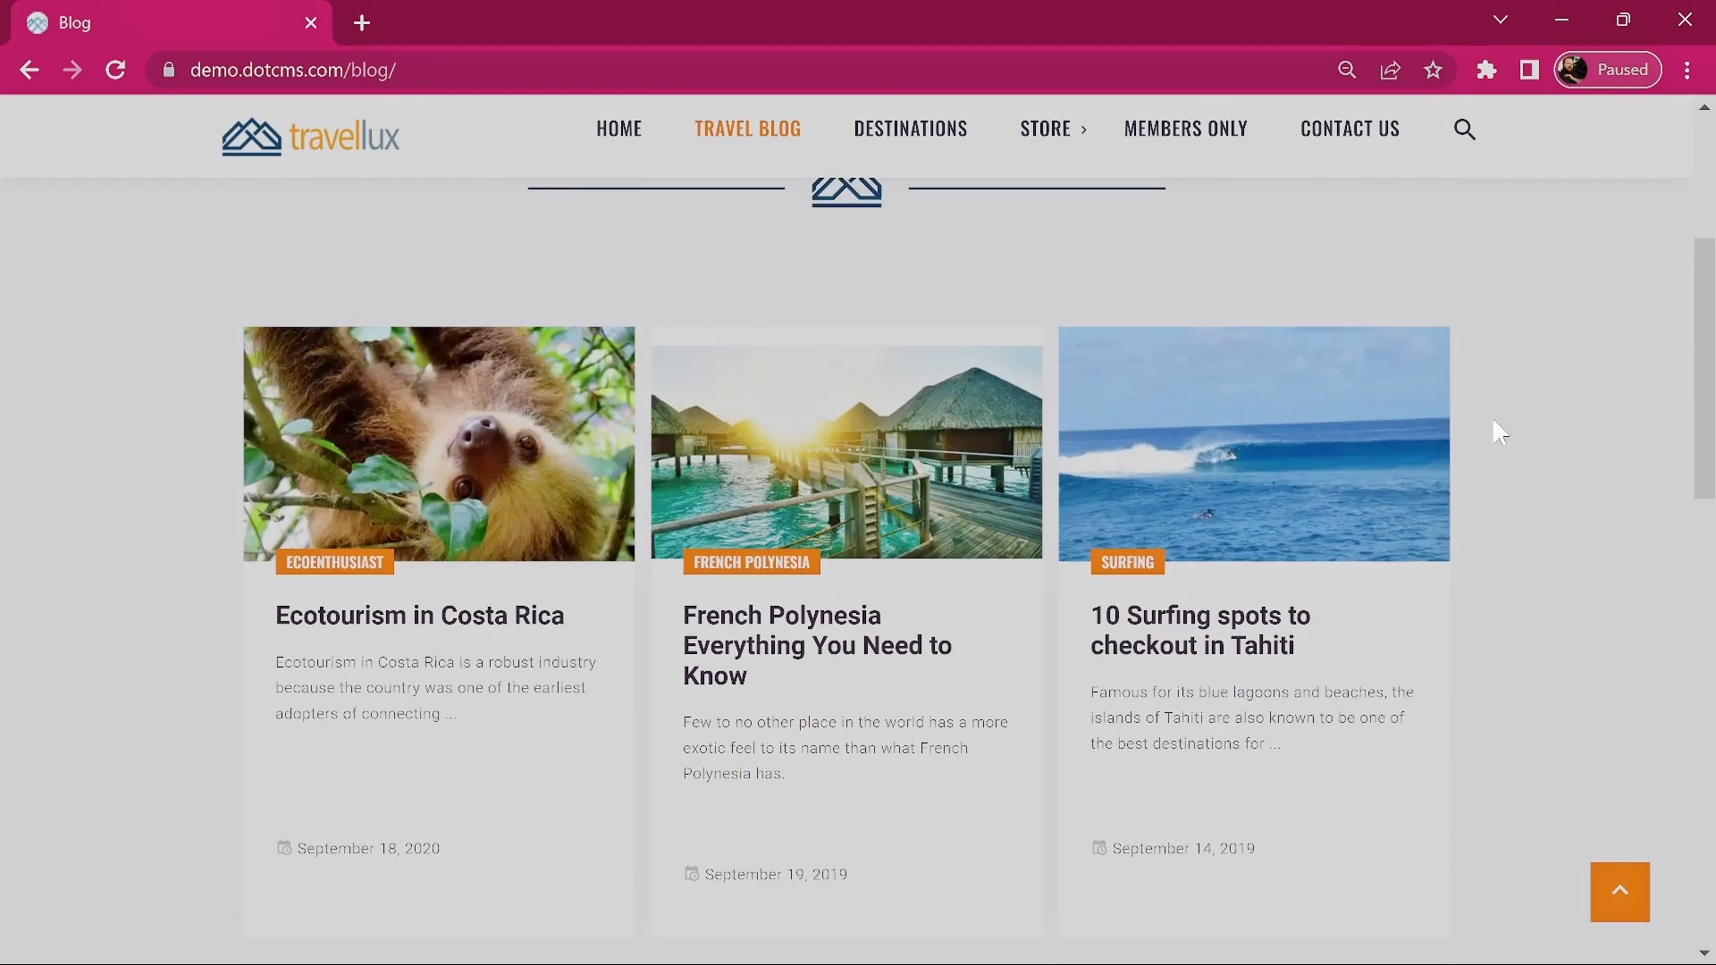
click(460, 523)
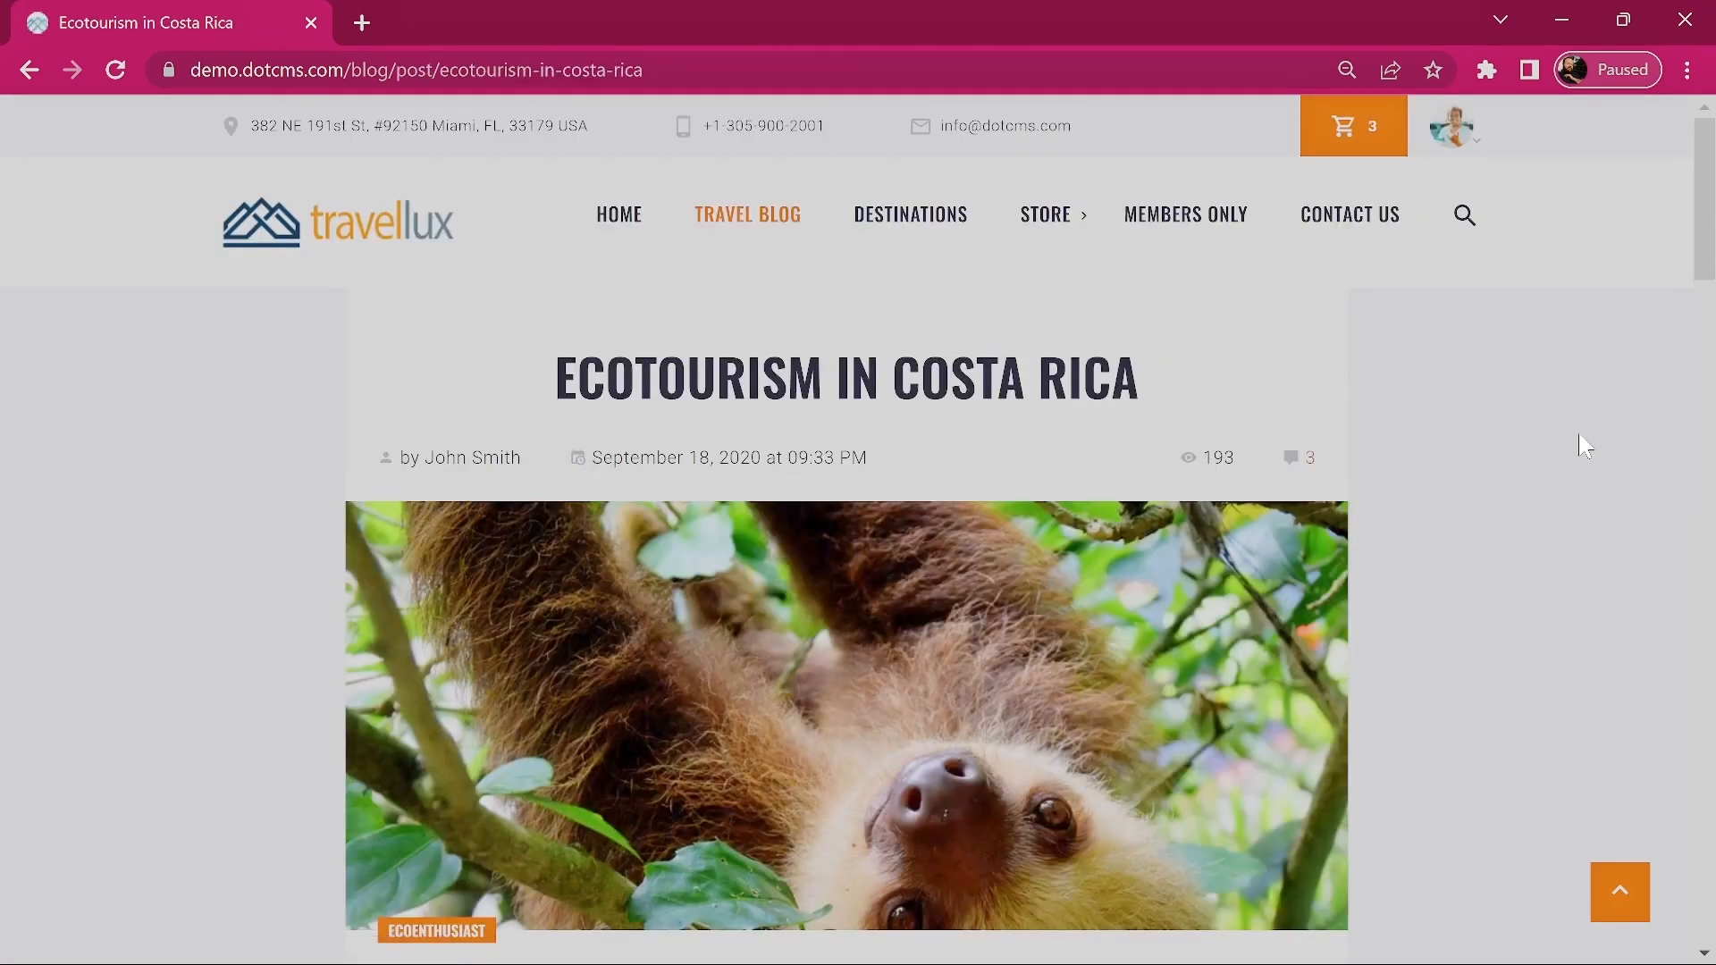
scroll(1447, 429, down, 10)
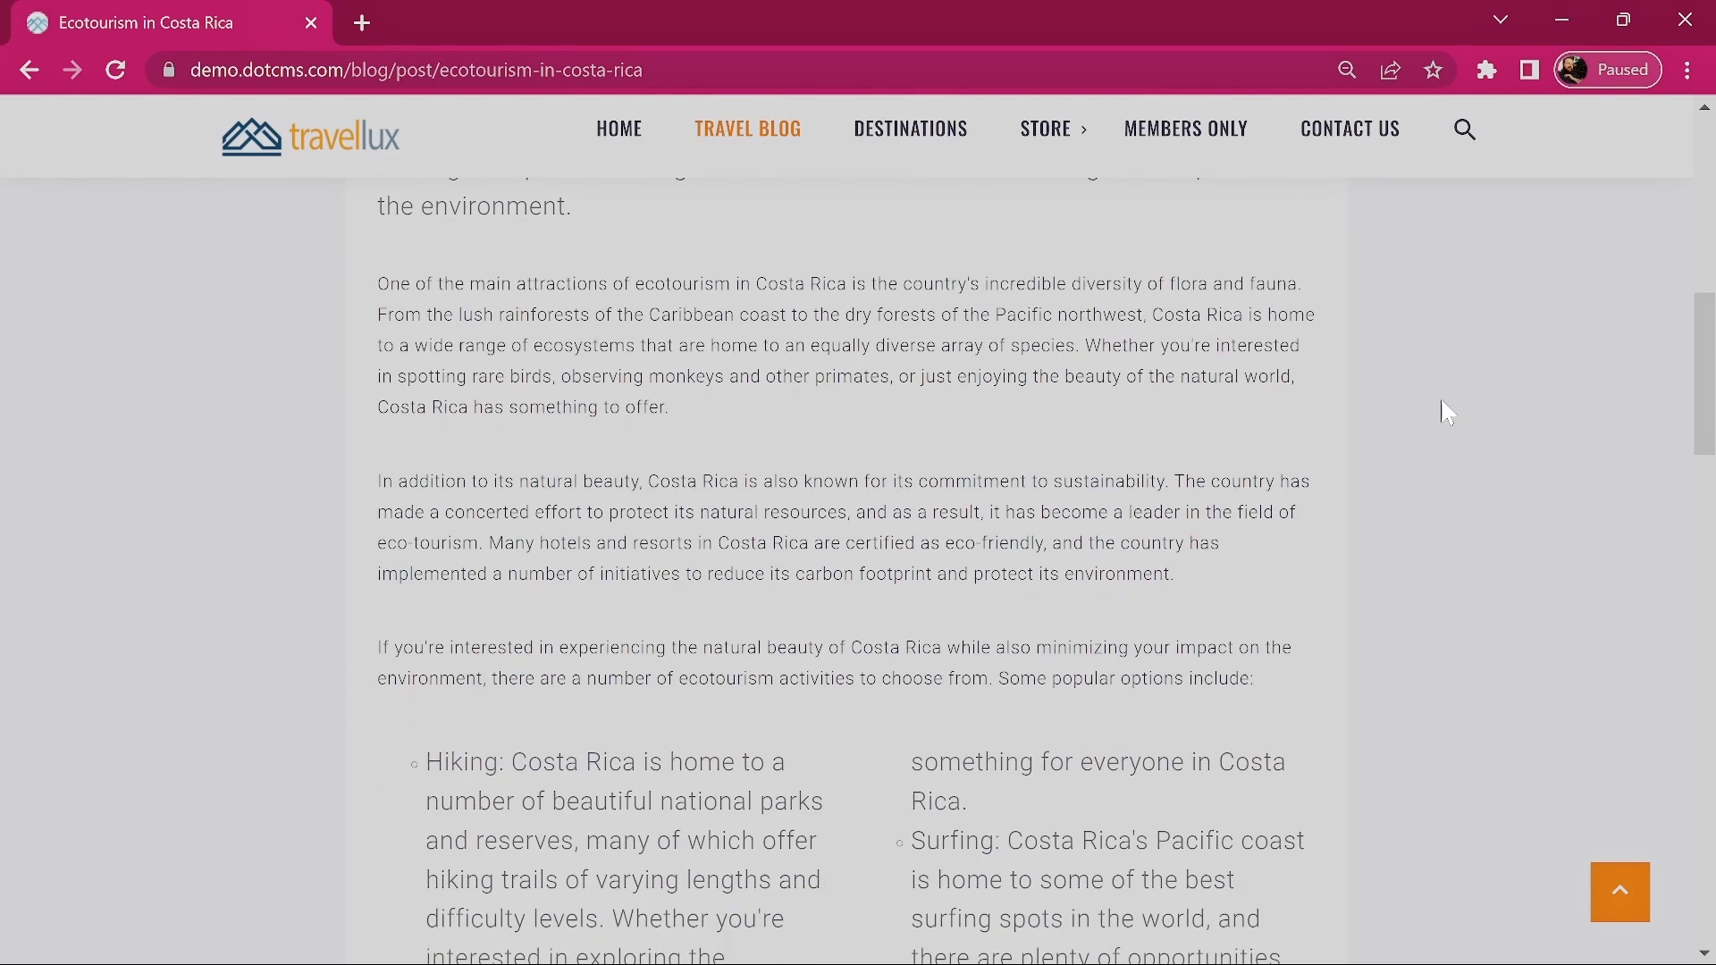
scroll(1447, 413, down, 12)
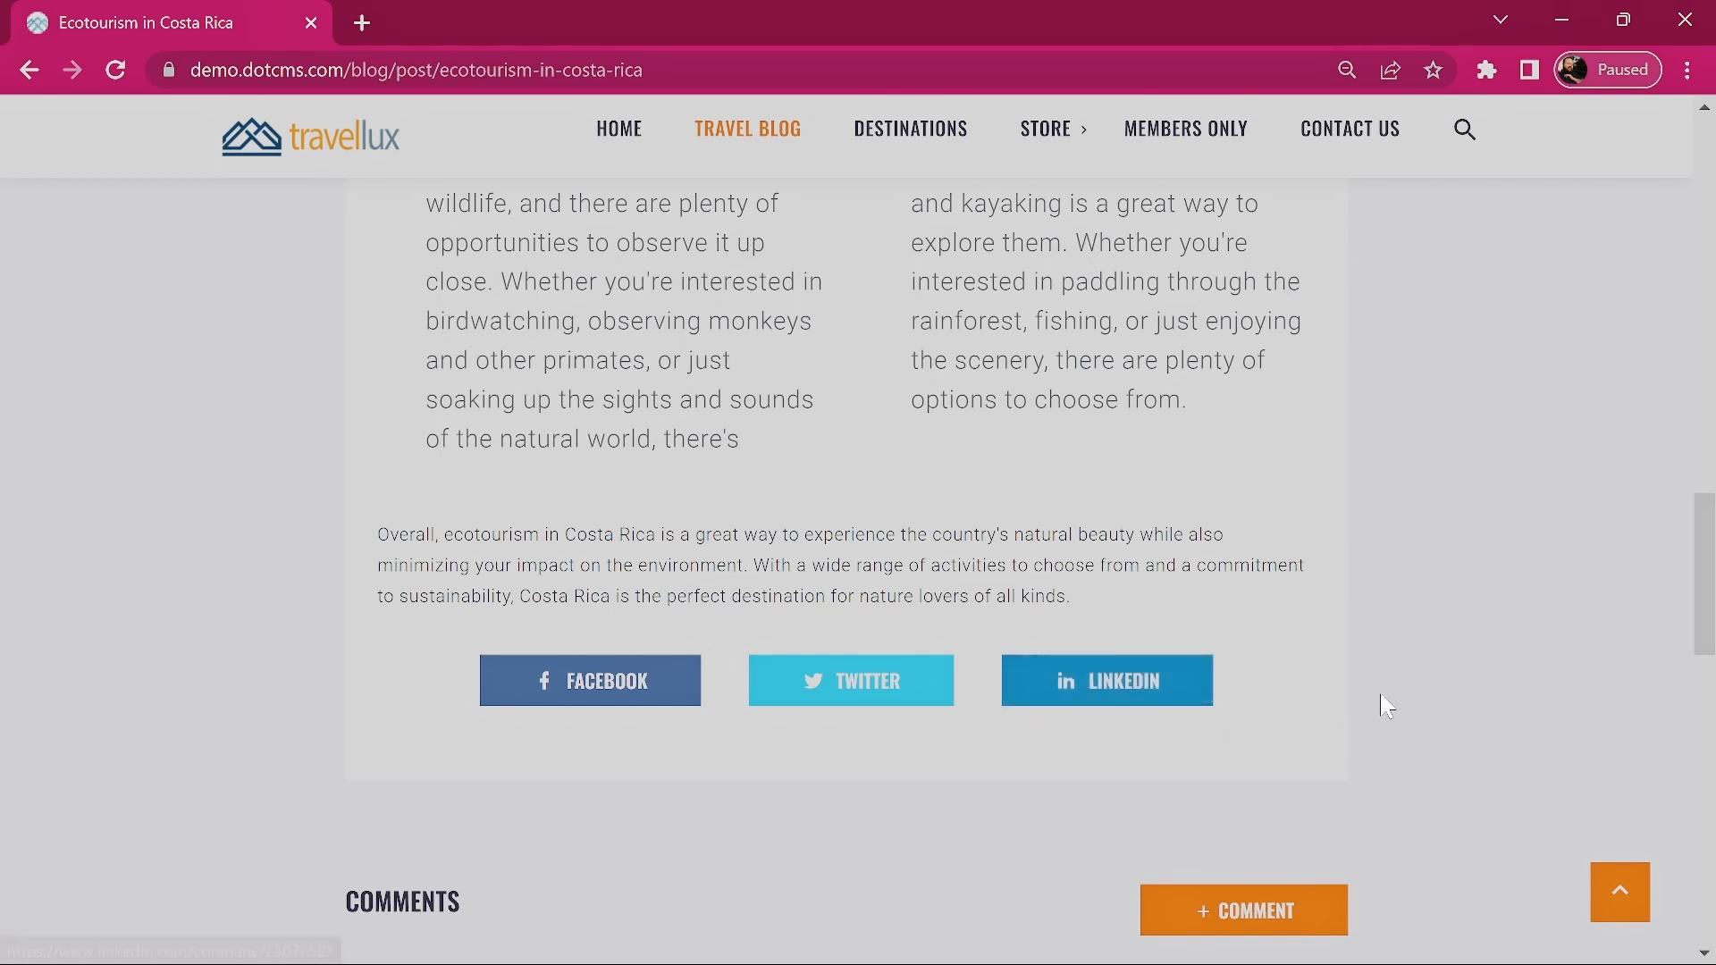
scroll(1388, 702, down, 4)
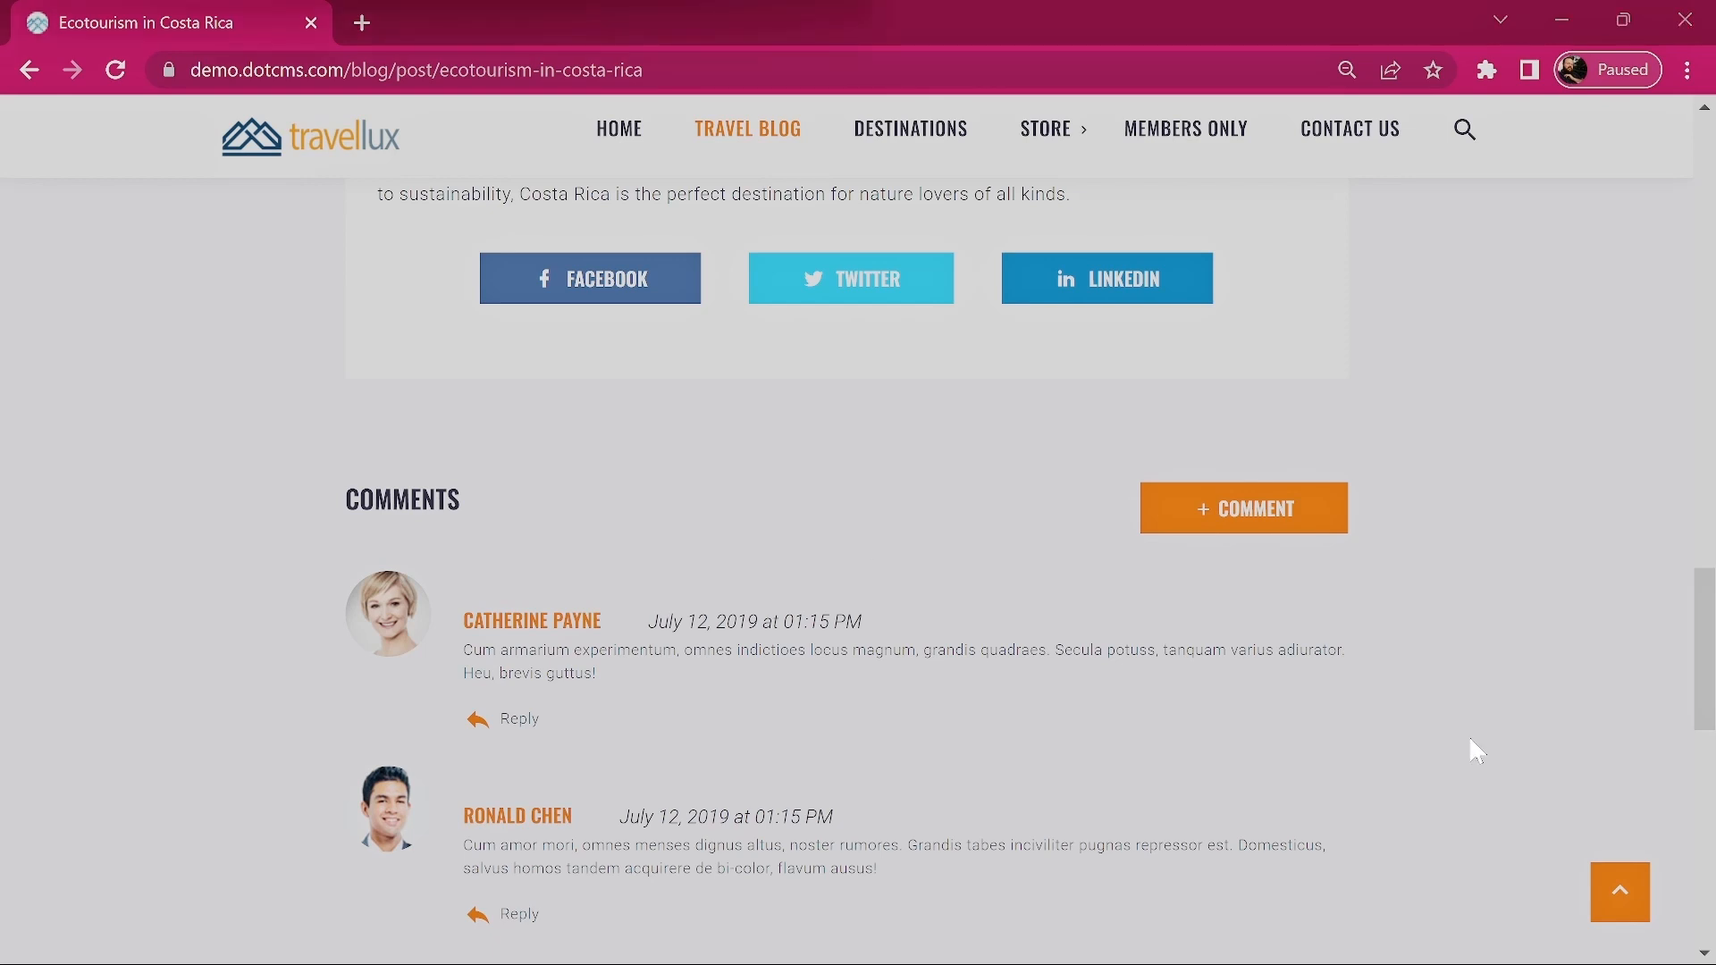
Return to the Travel Blog listing and open the 5 Snow Sports to Try This Winter post, reviewing it through its recommended destinations.
click(749, 125)
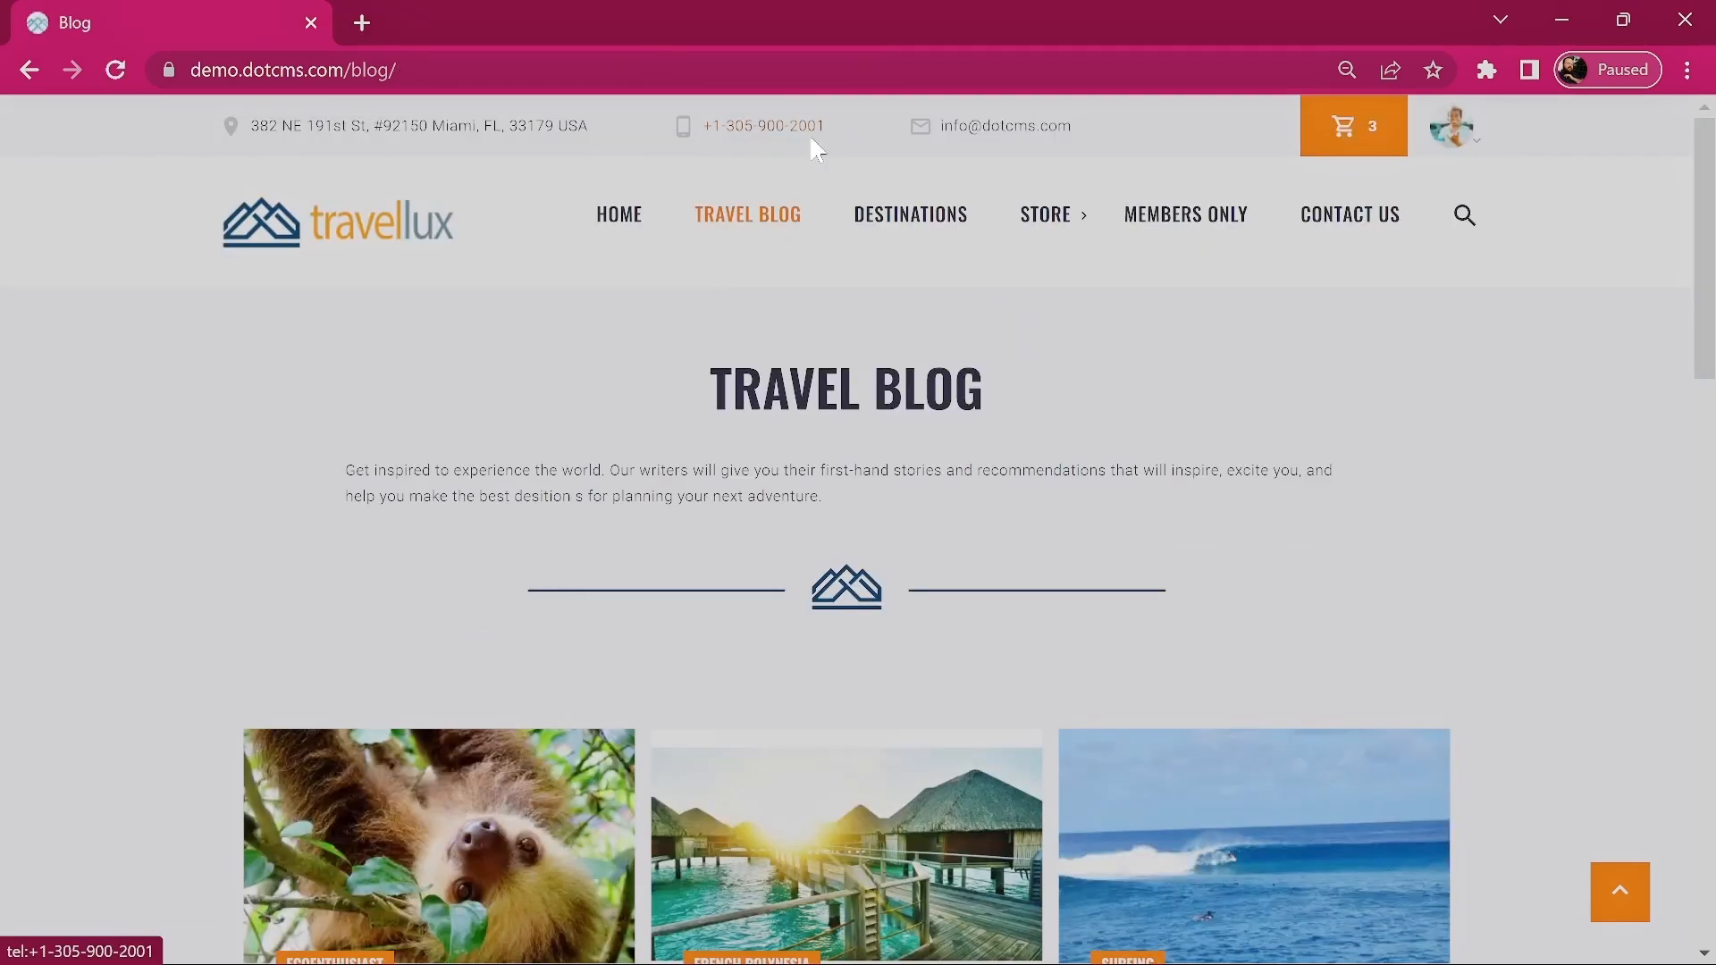
scroll(1484, 647, down, 4)
scroll(1497, 617, down, 6)
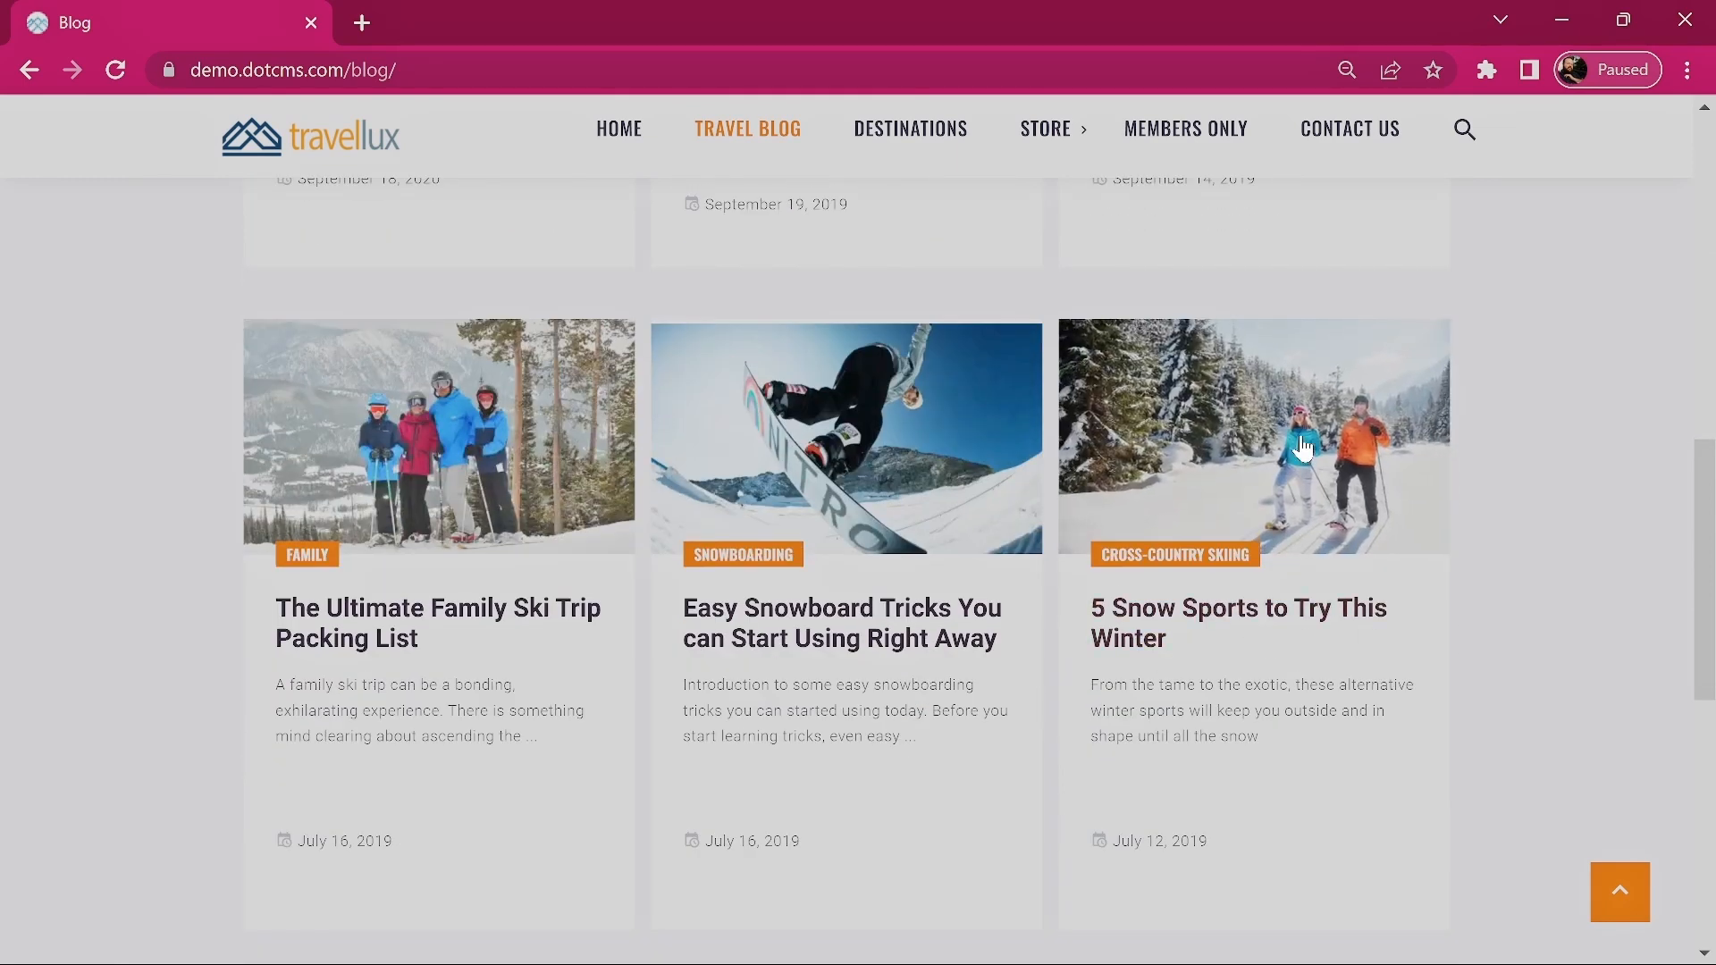
click(1282, 610)
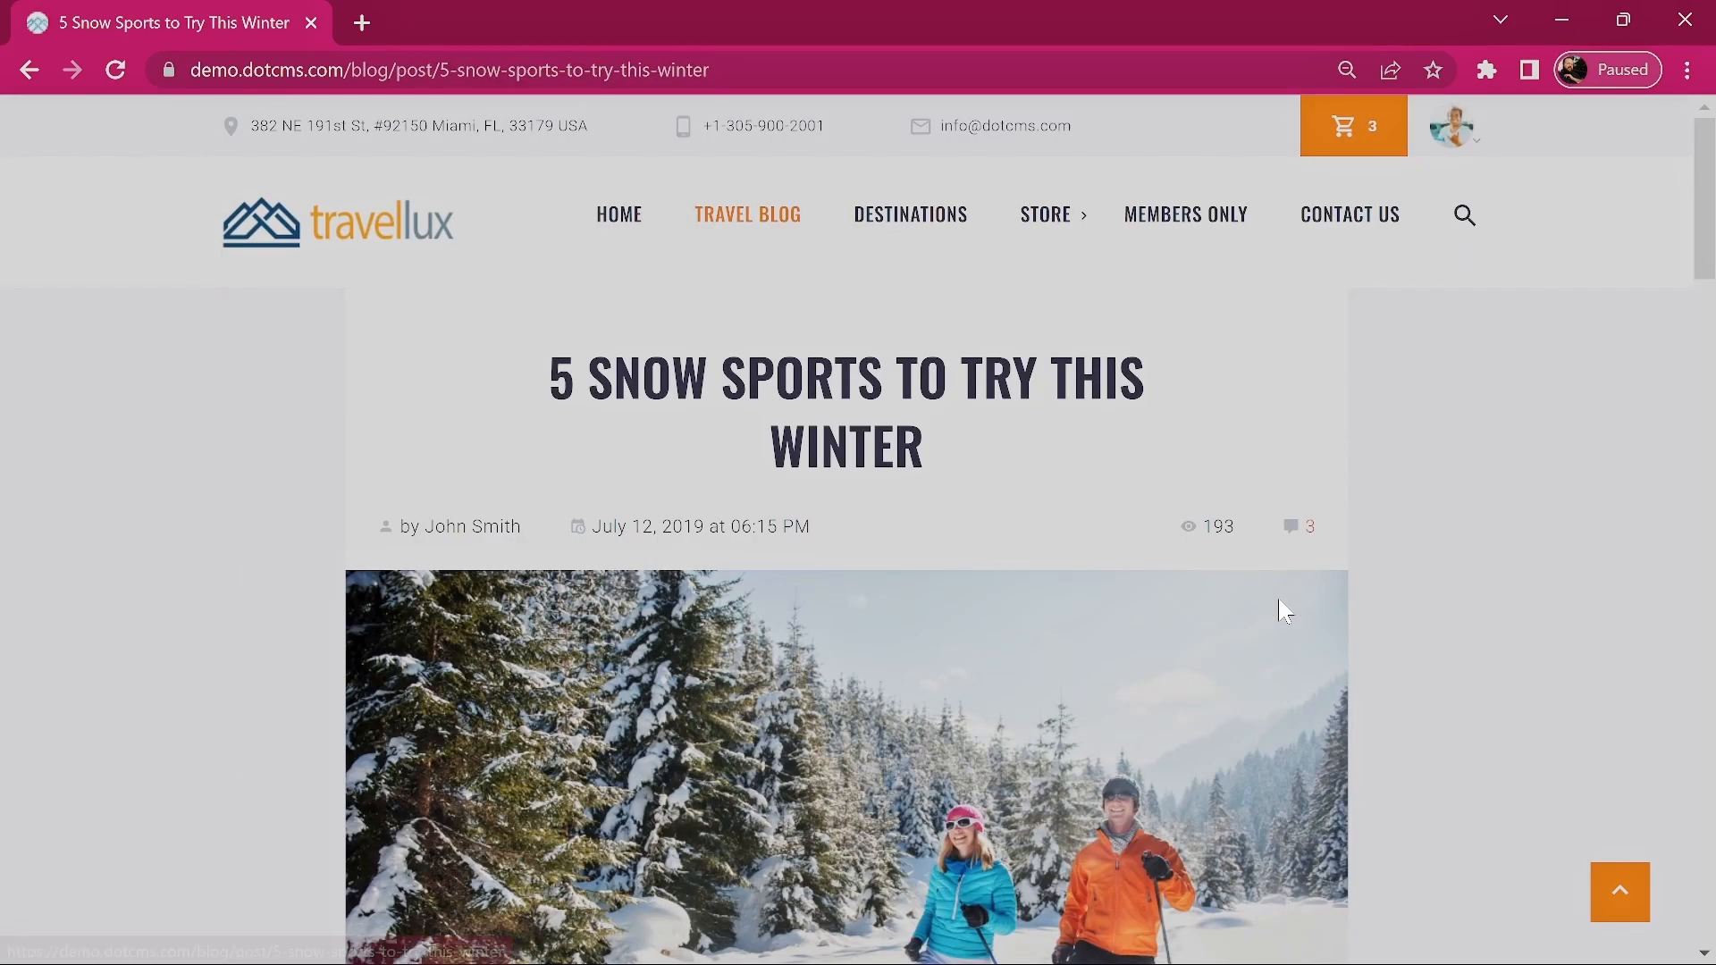
scroll(1430, 565, down, 3)
scroll(1439, 559, down, 12)
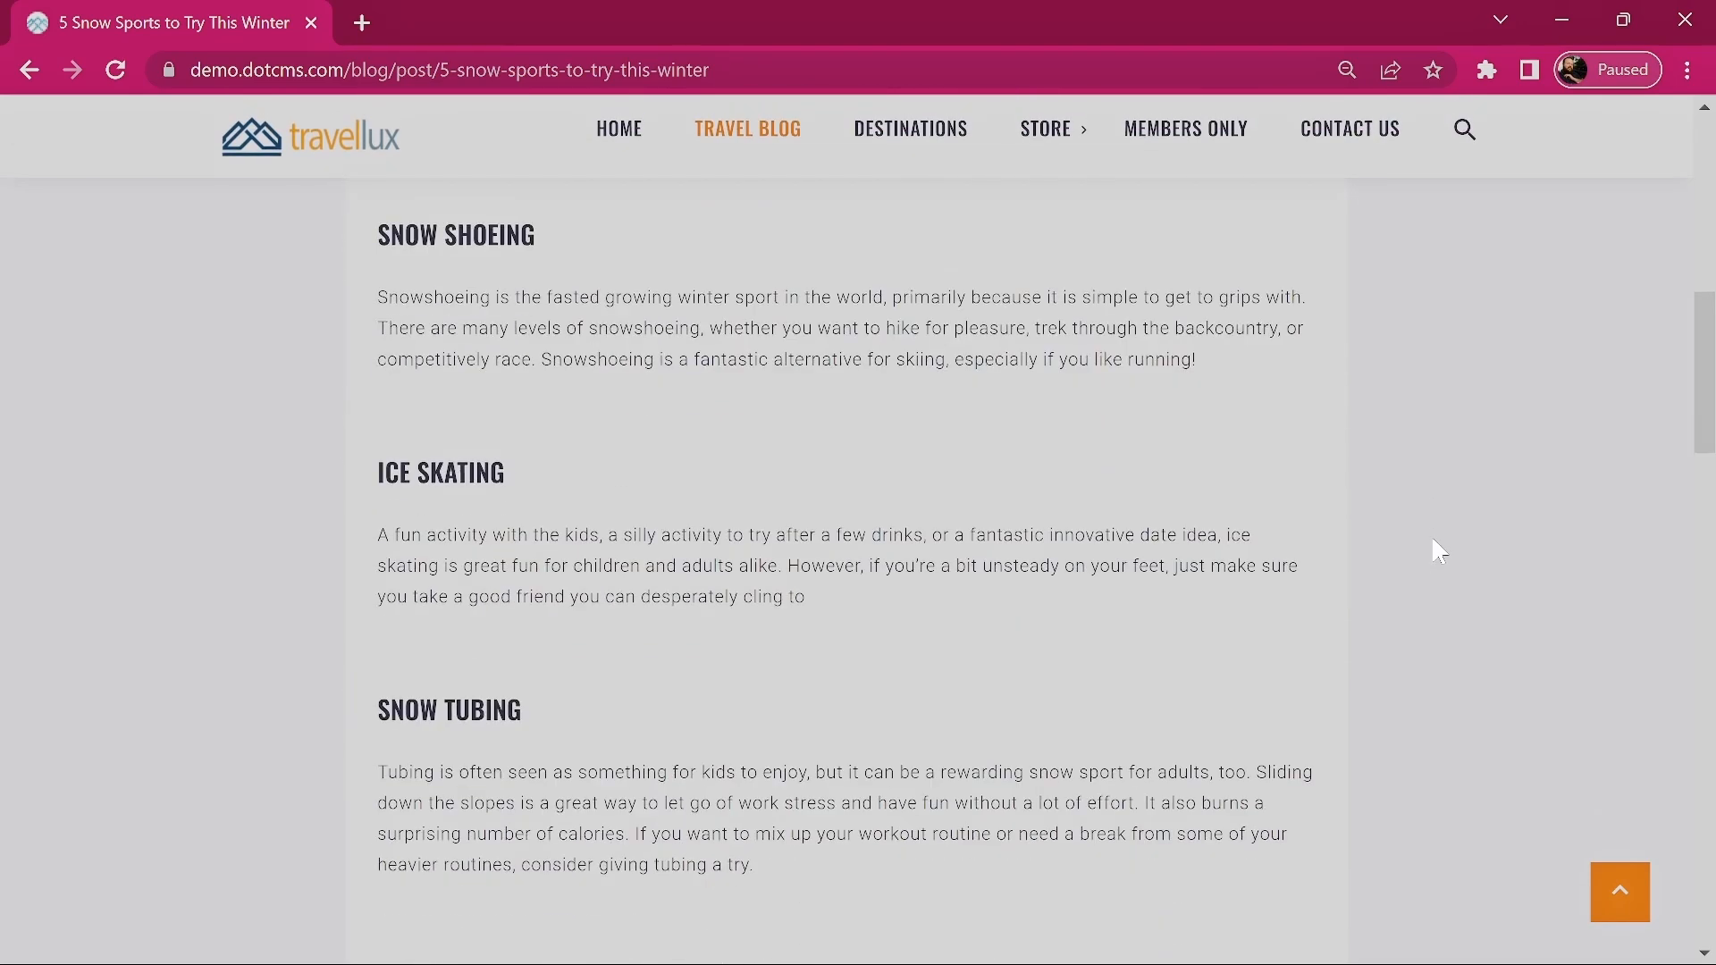
scroll(1434, 551, down, 8)
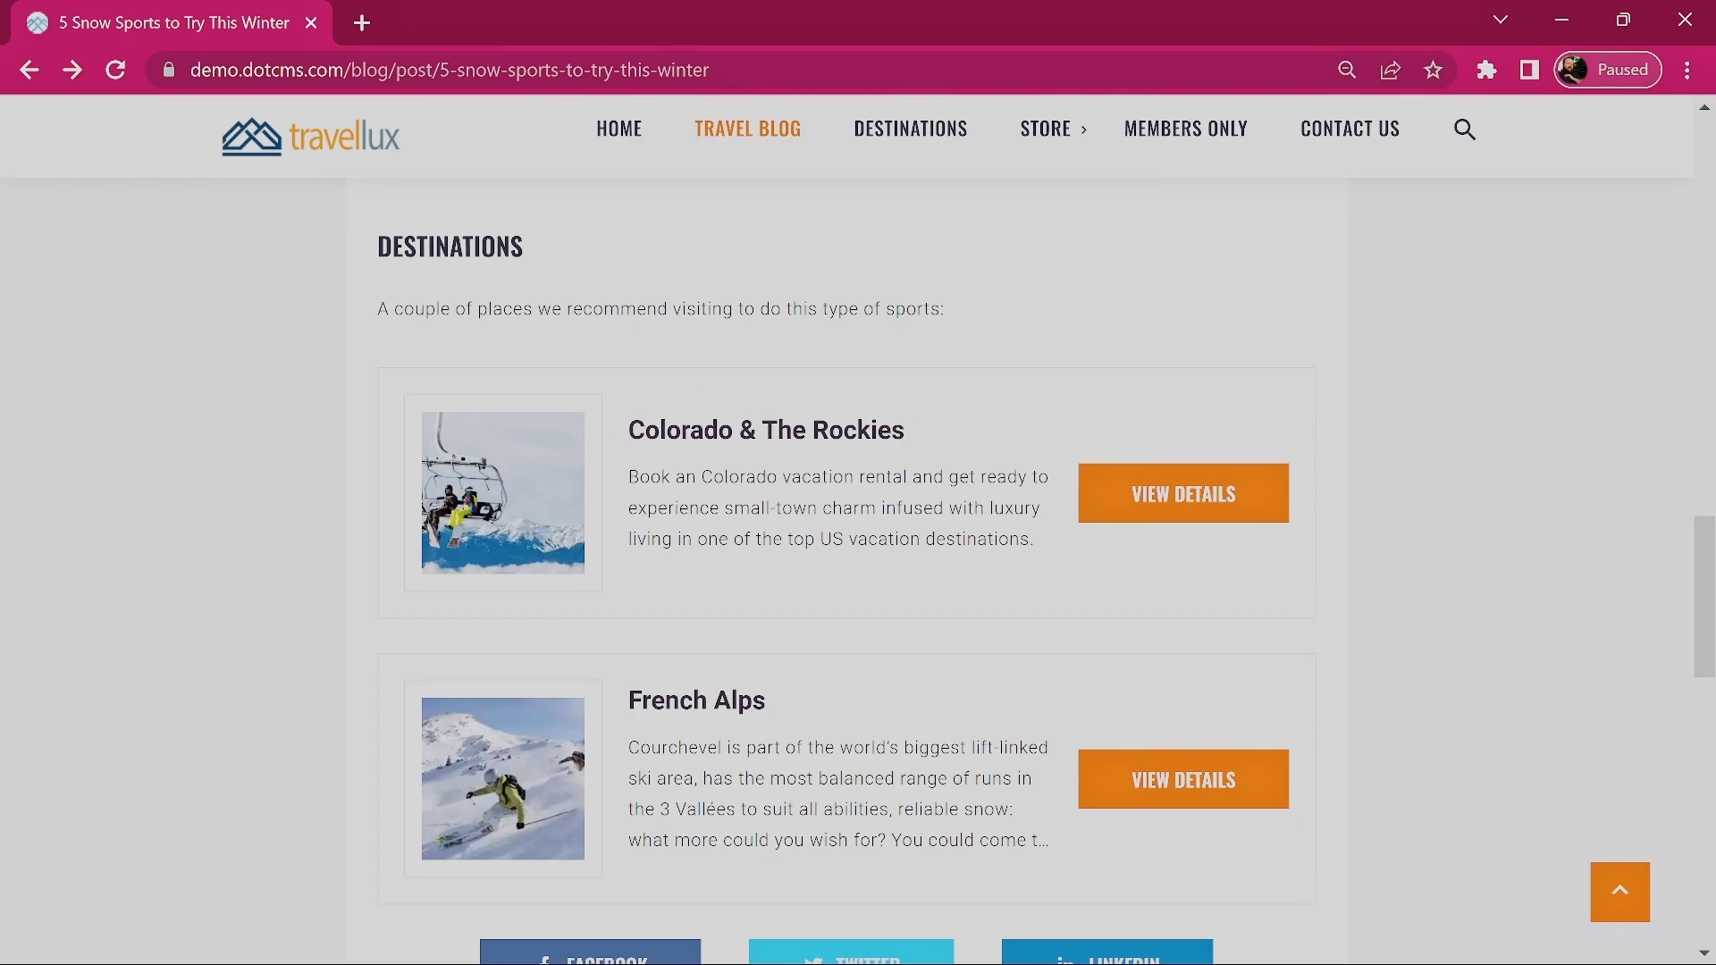
Open the Colorado & The Rockies resort page from the site's Destinations listing.
click(912, 132)
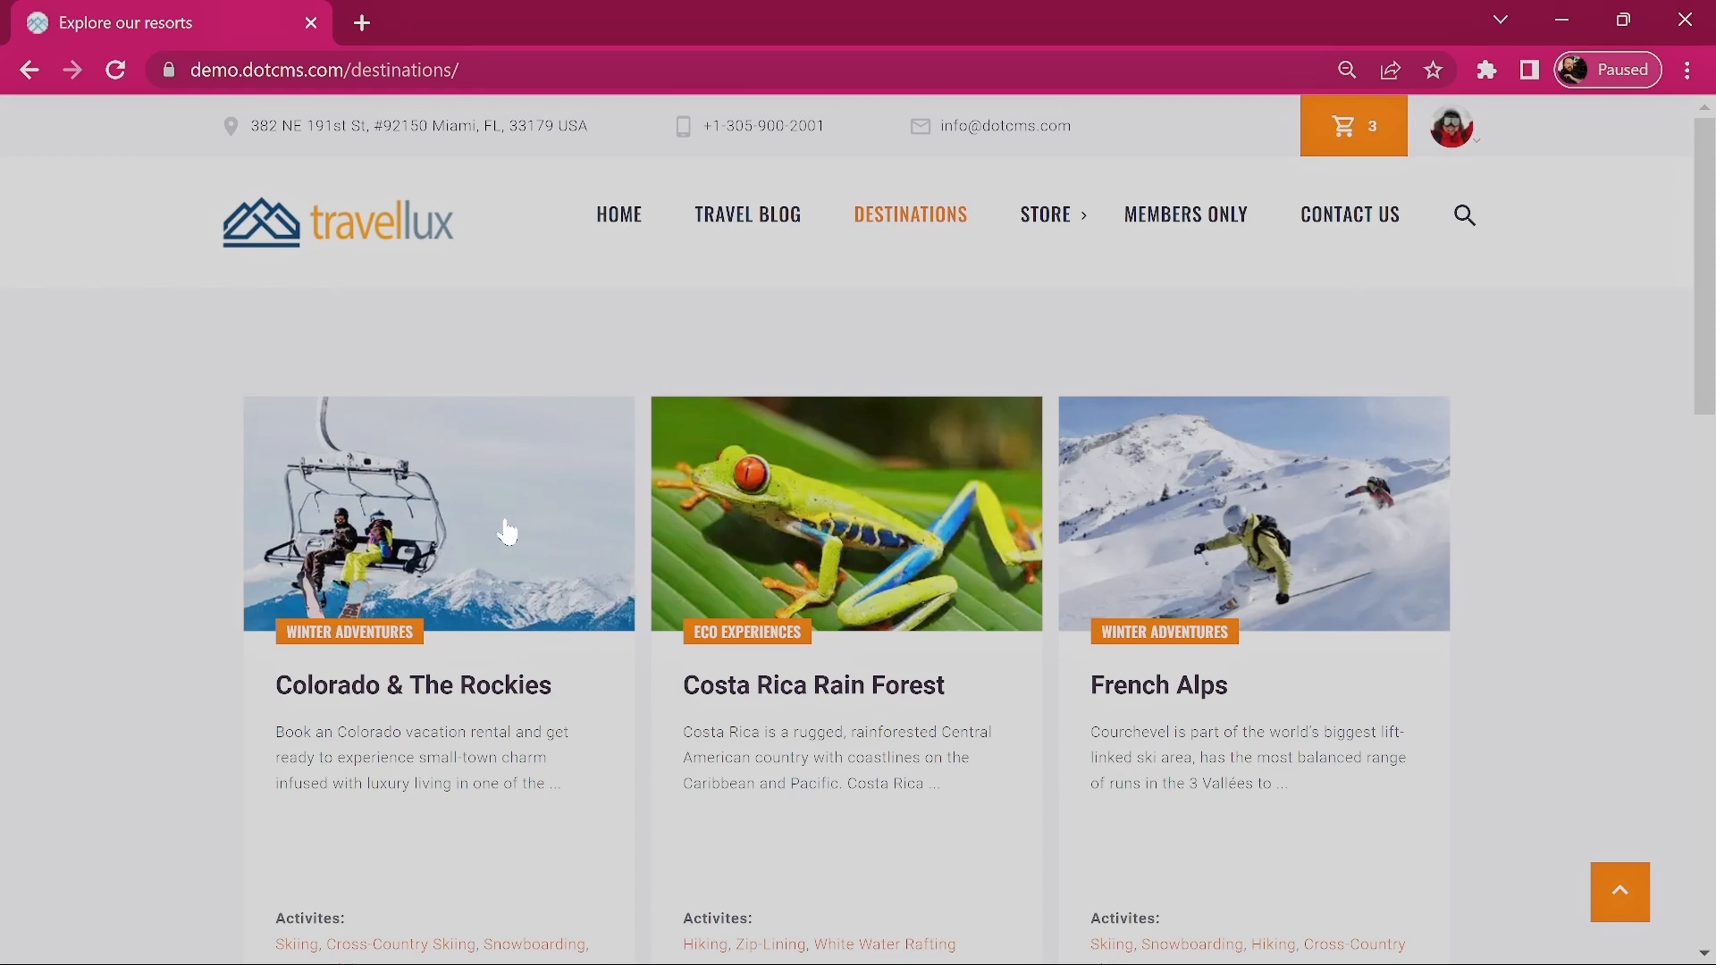
click(455, 531)
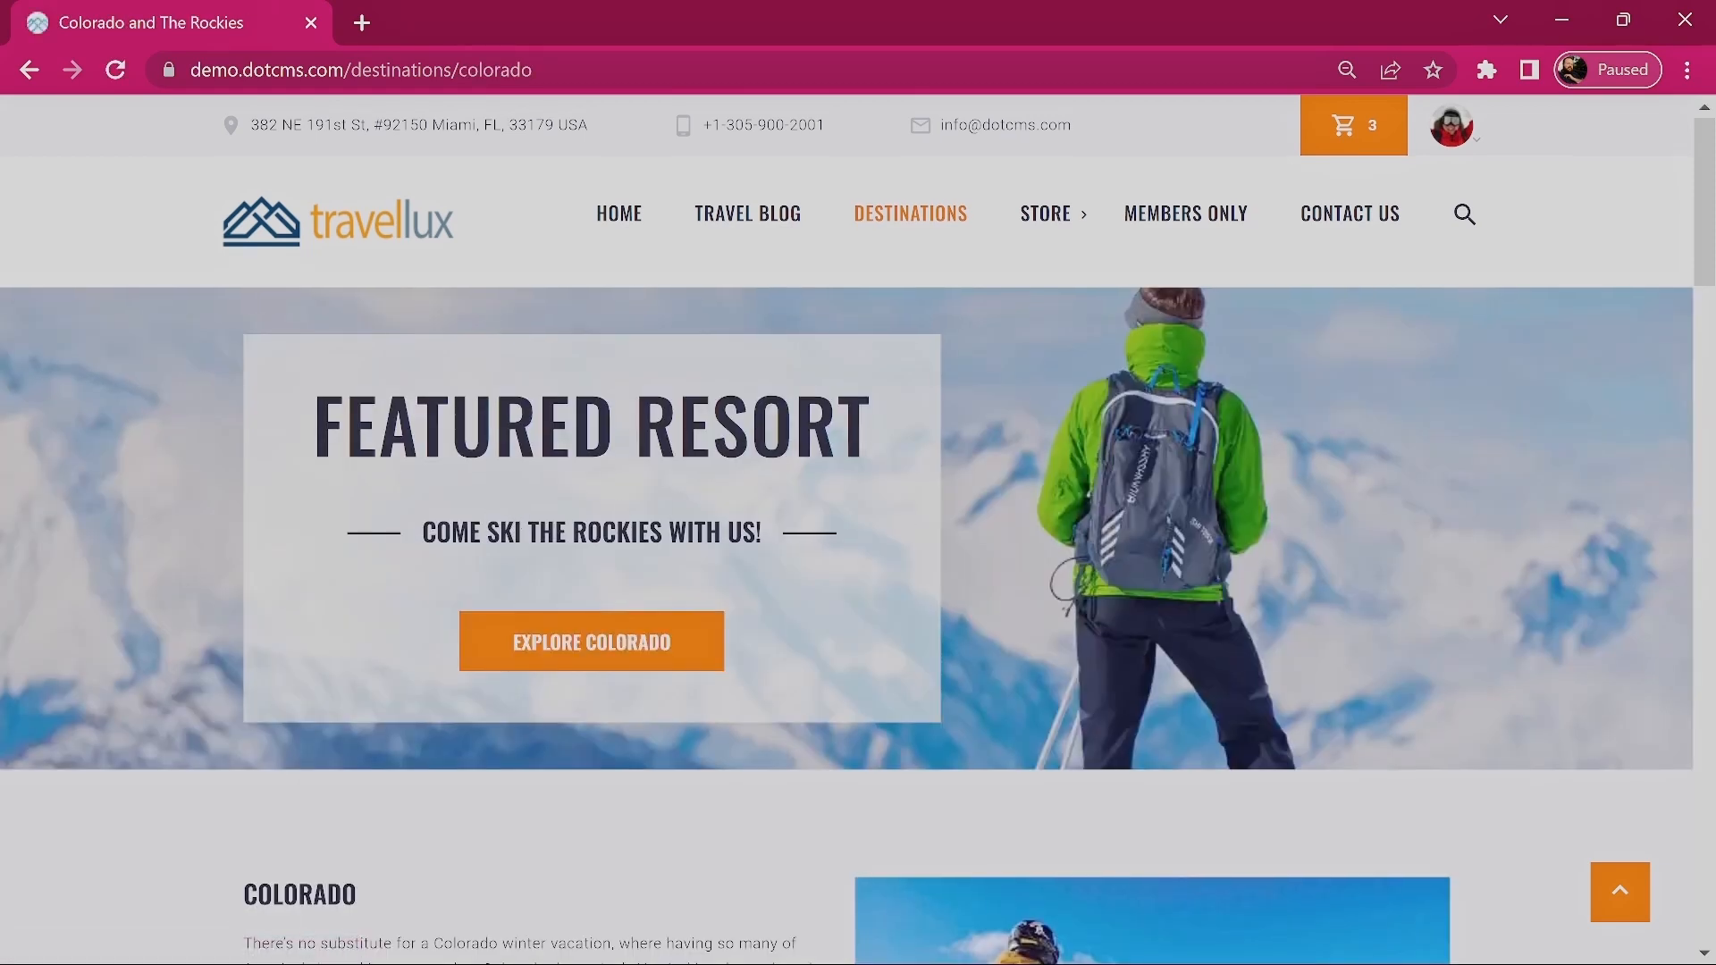
Review the Colorado destination page's featured activities, upcoming events and Skiing photo gallery.
scroll(490, 521, down, 10)
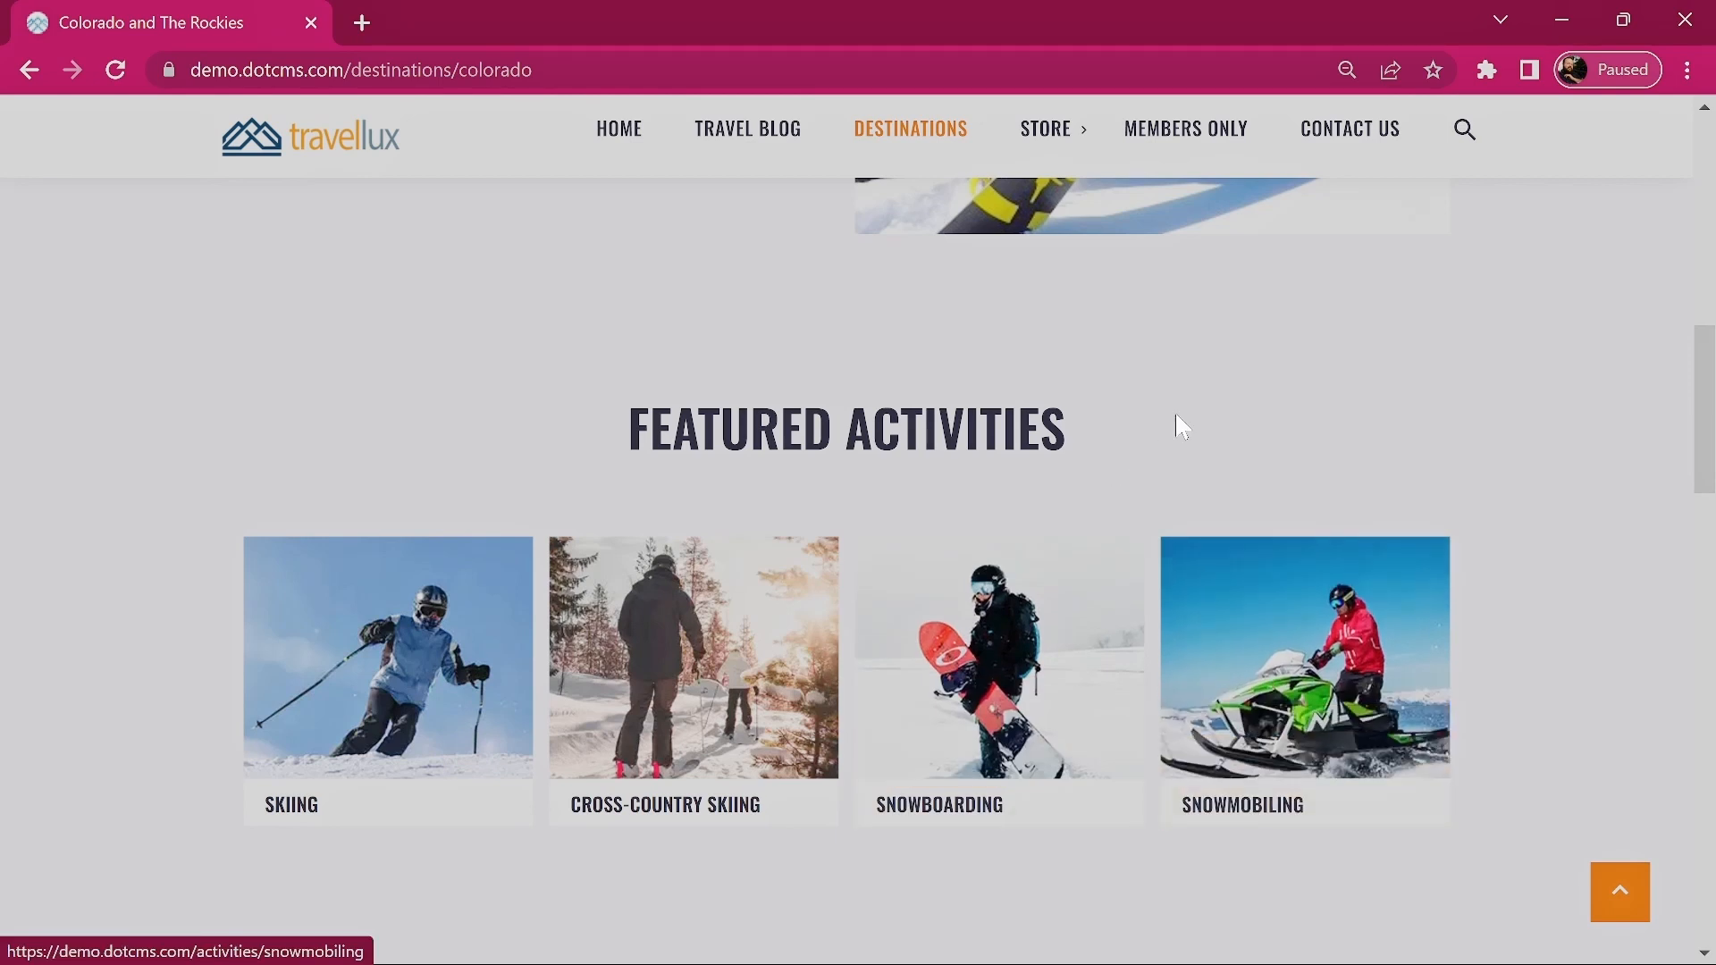
scroll(1178, 425, down, 7)
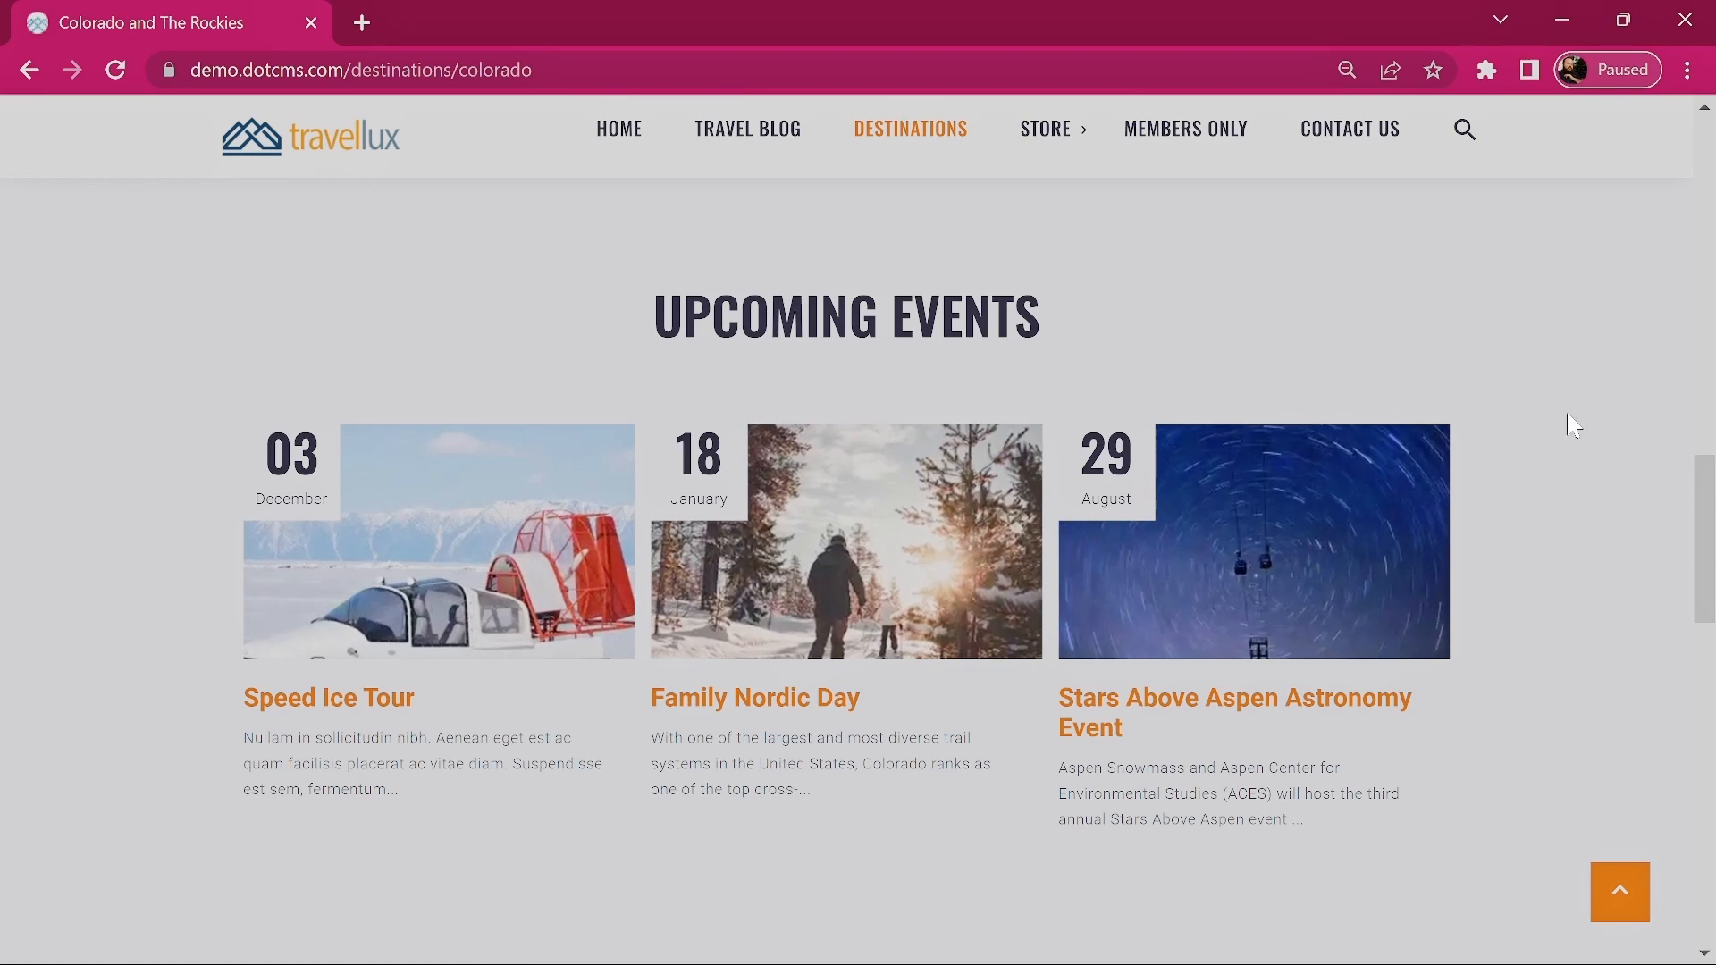
scroll(1562, 408, down, 7)
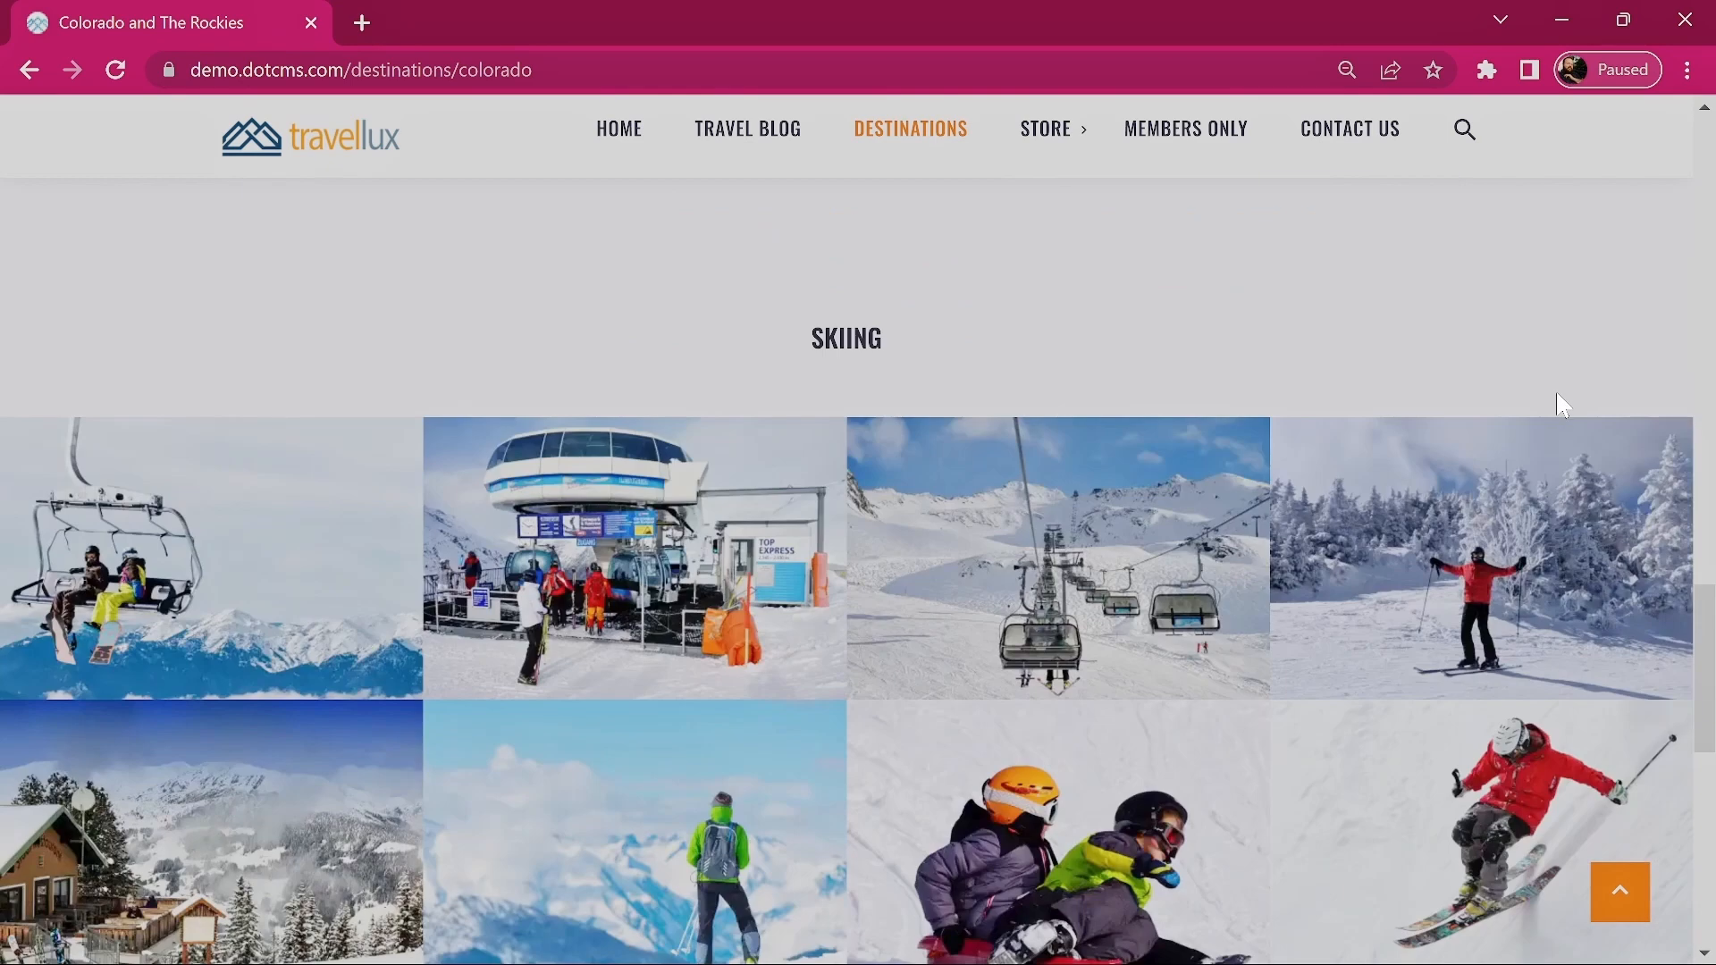
scroll(1562, 408, down, 1)
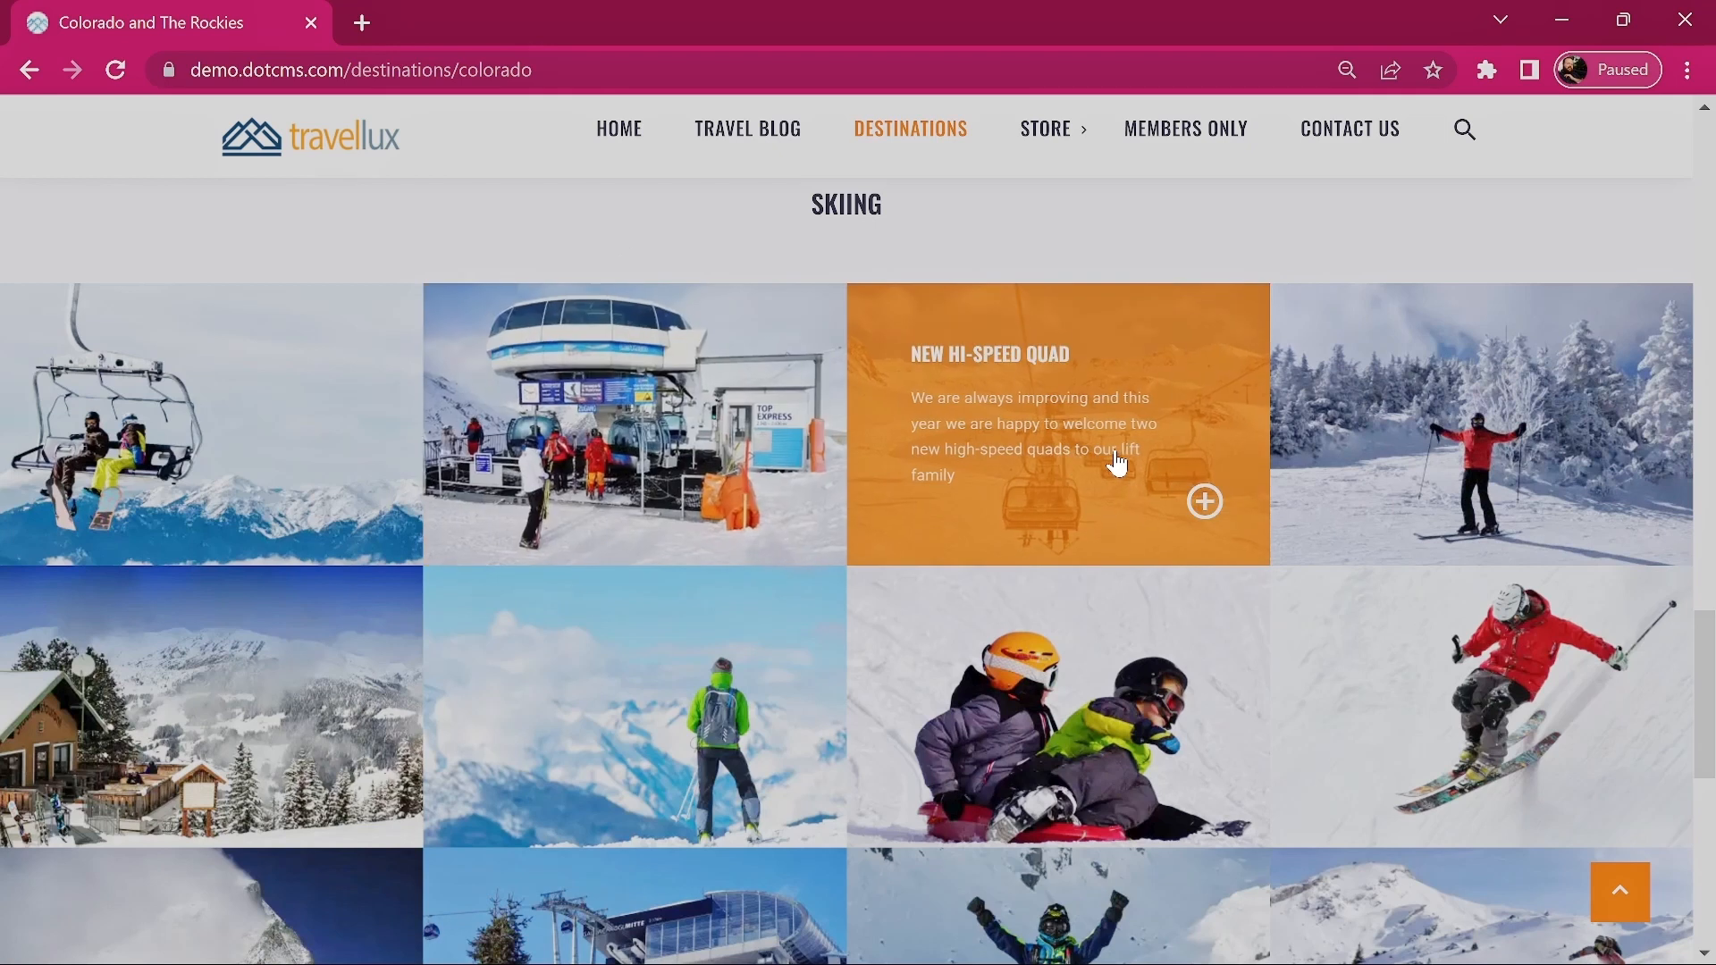
Open the French Polynesia Everything You Need to Know post from the Travel Blog and review it through its recommended products.
key(Tab)
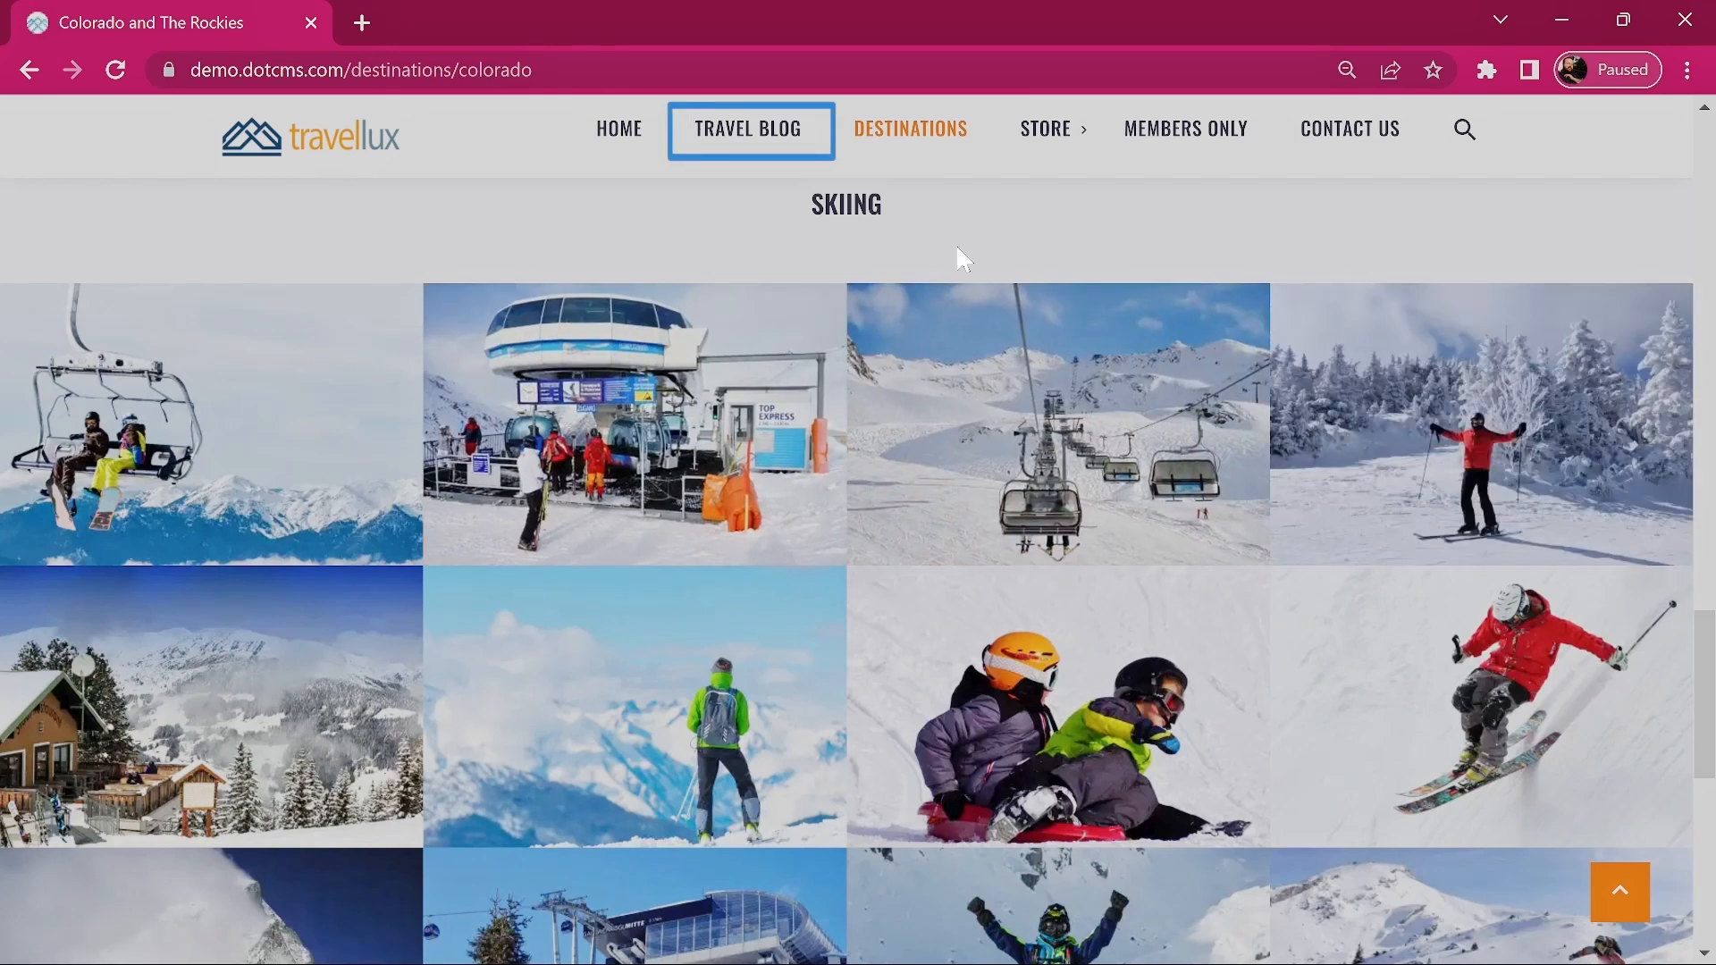
key(Return)
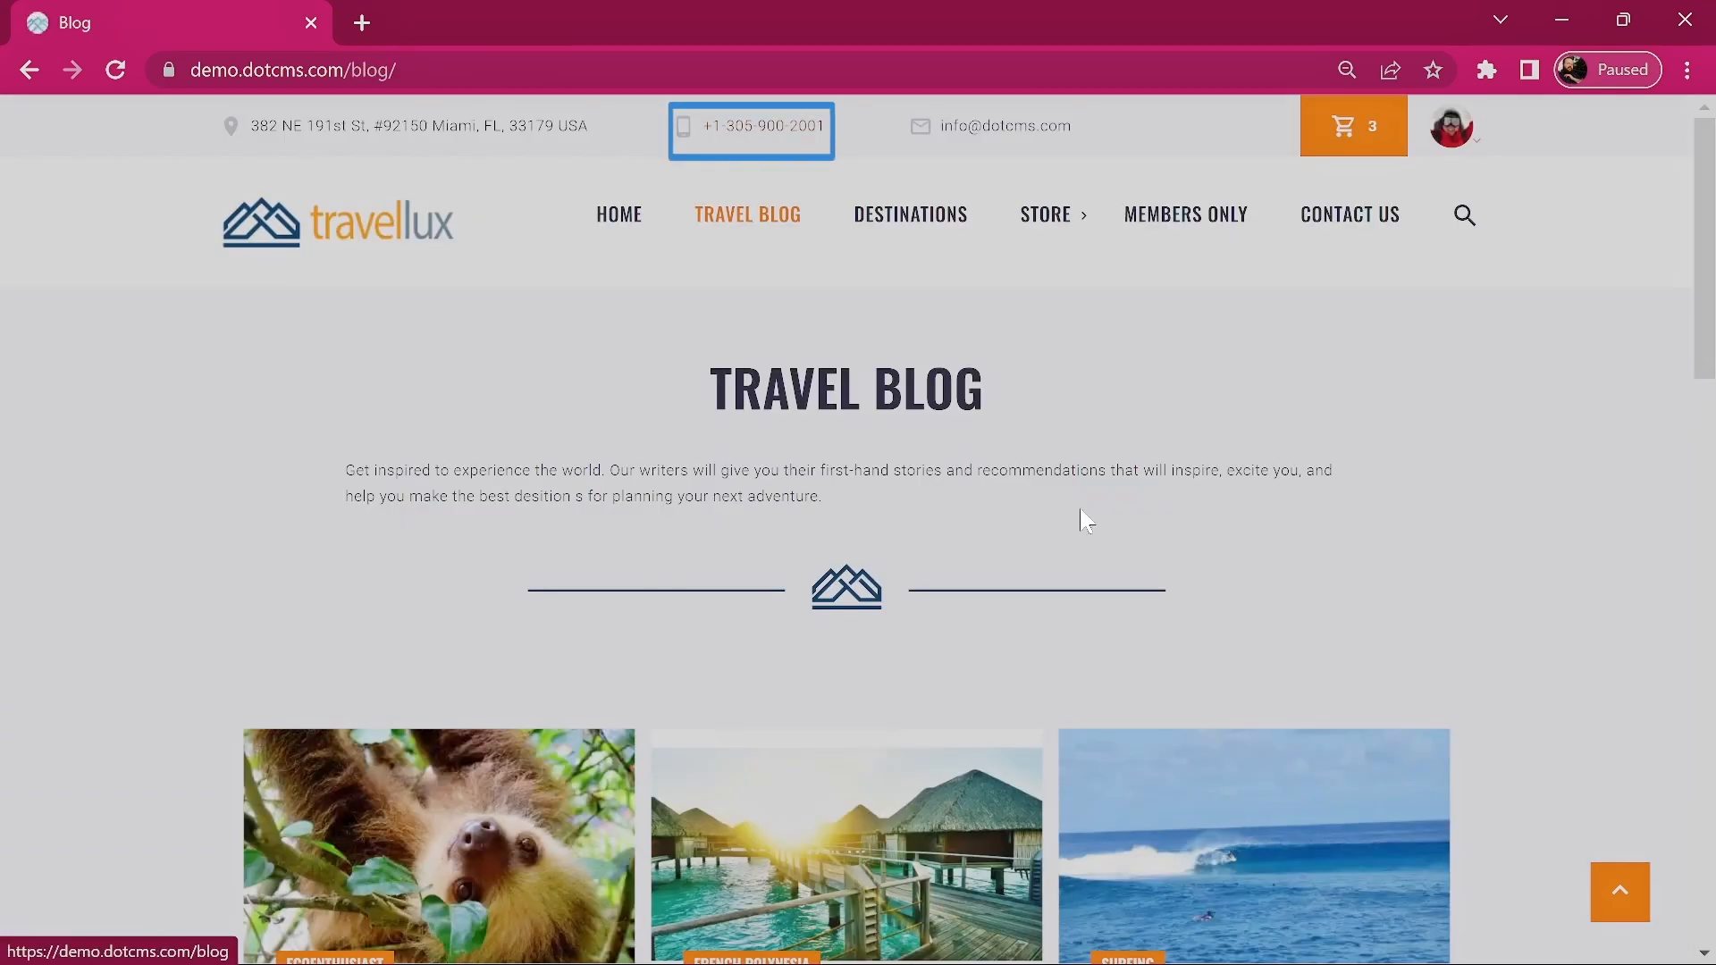
scroll(1168, 510, down, 5)
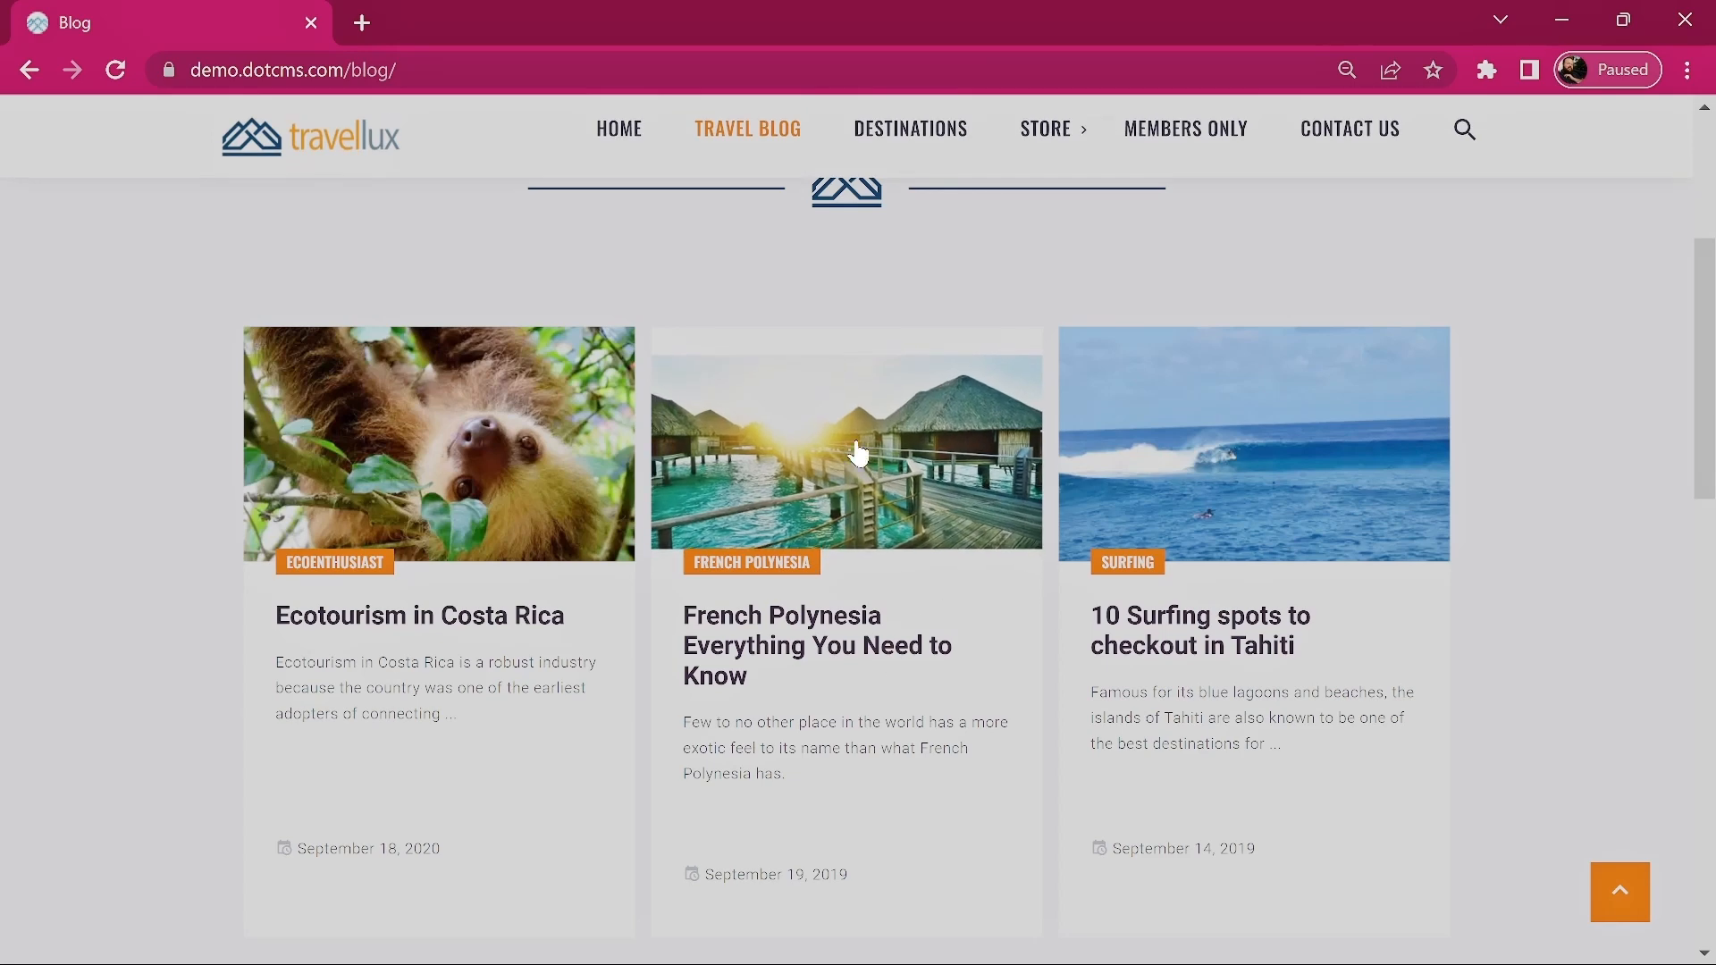
click(925, 543)
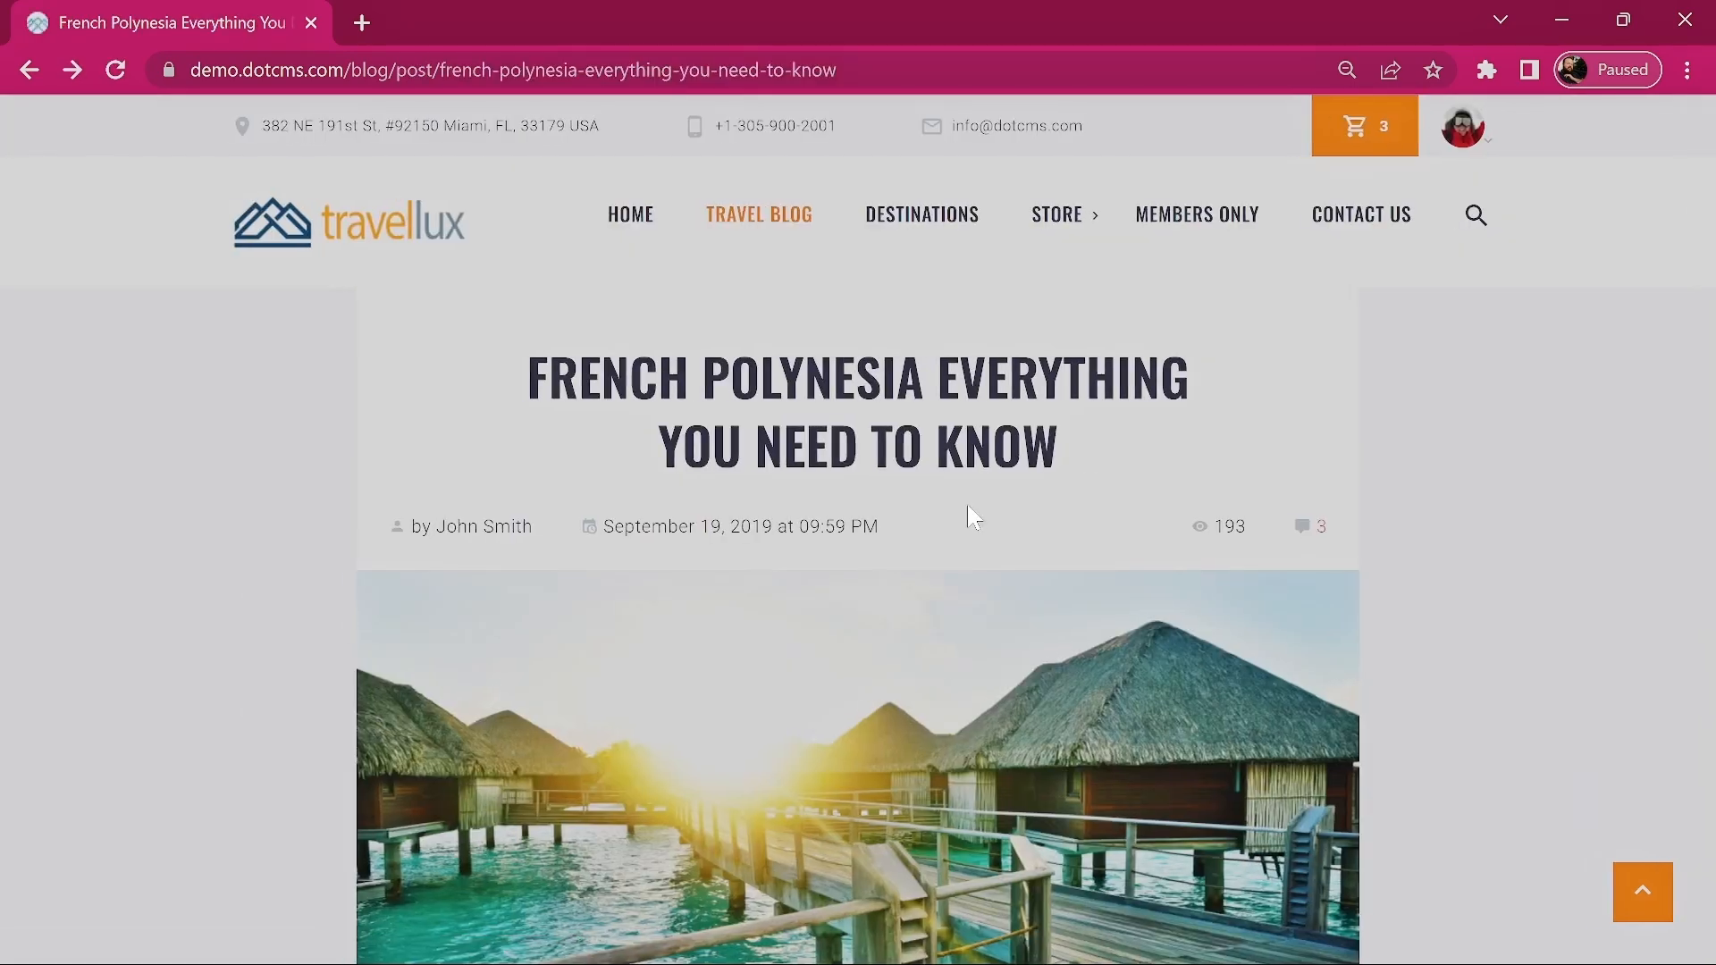
scroll(972, 517, down, 20)
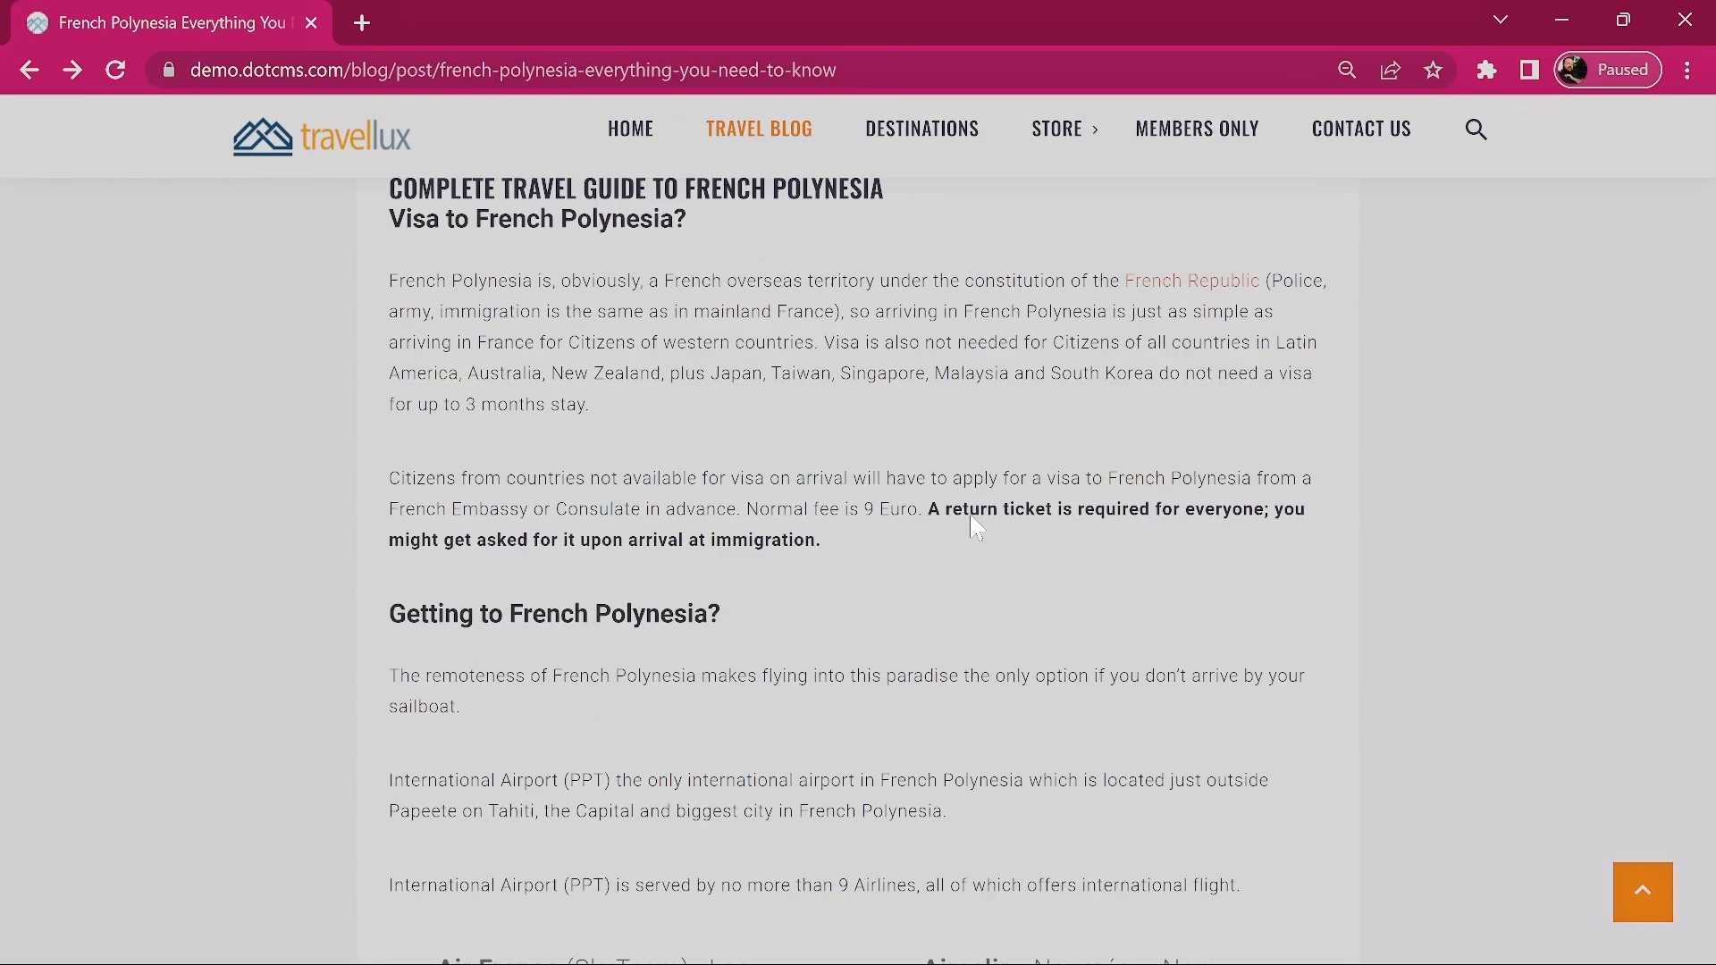
scroll(976, 527, down, 20)
scroll(975, 527, down, 10)
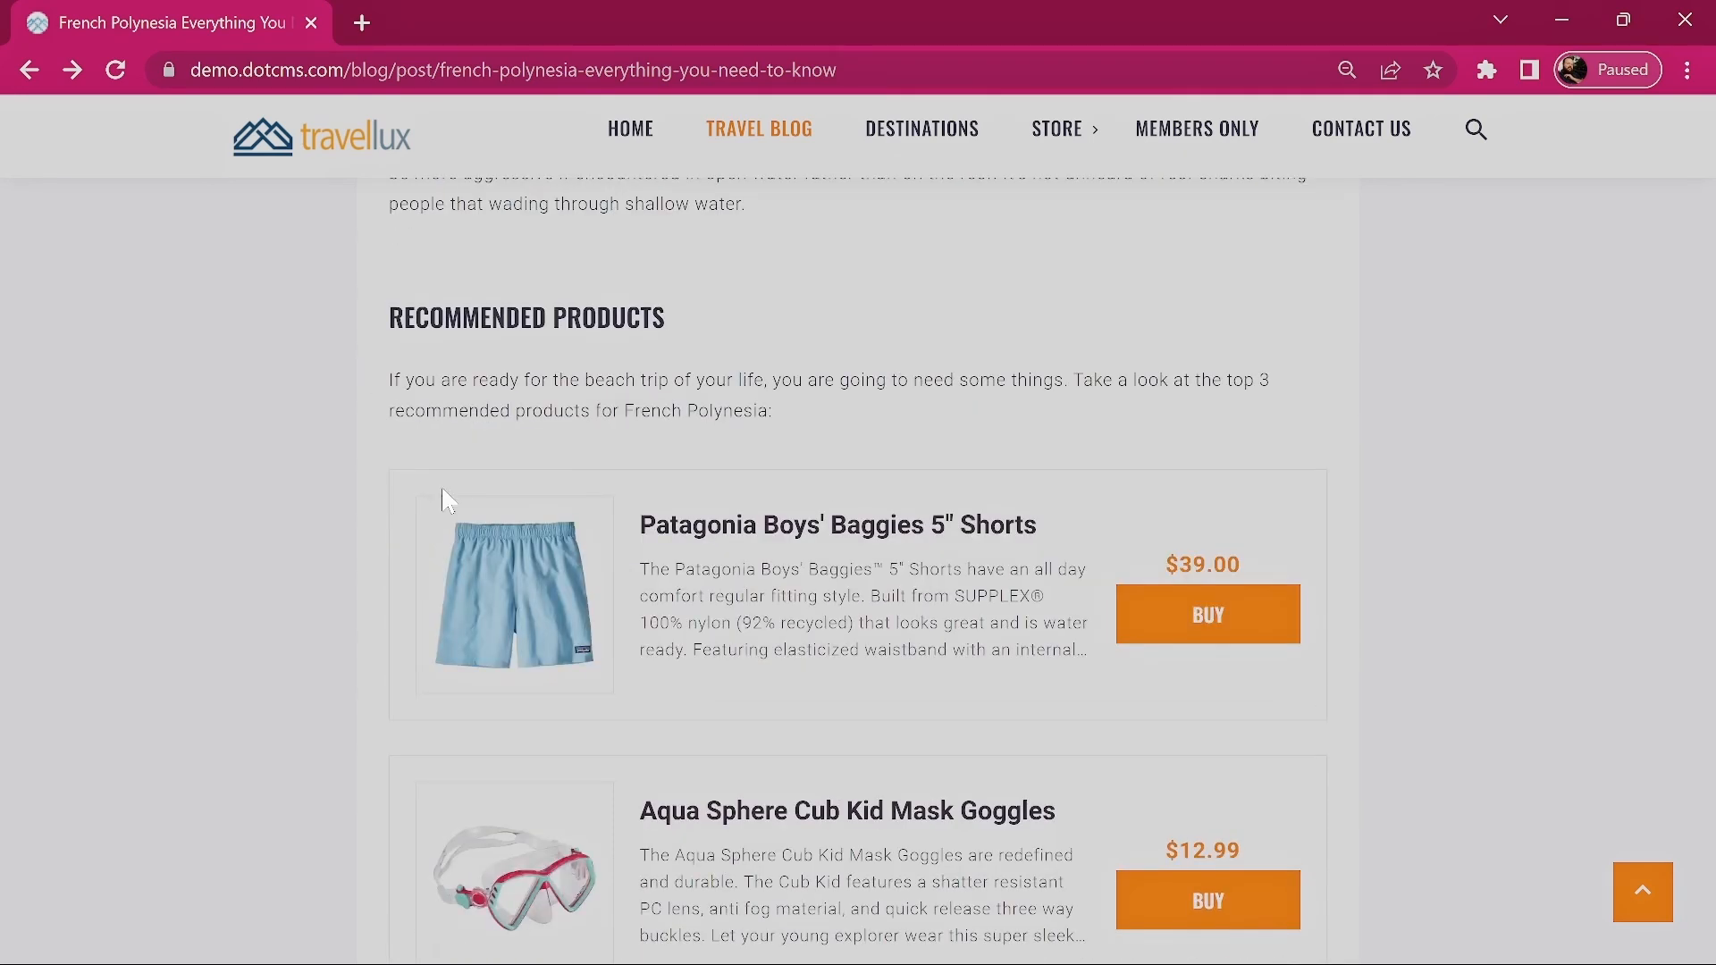
scroll(616, 339, down, 1)
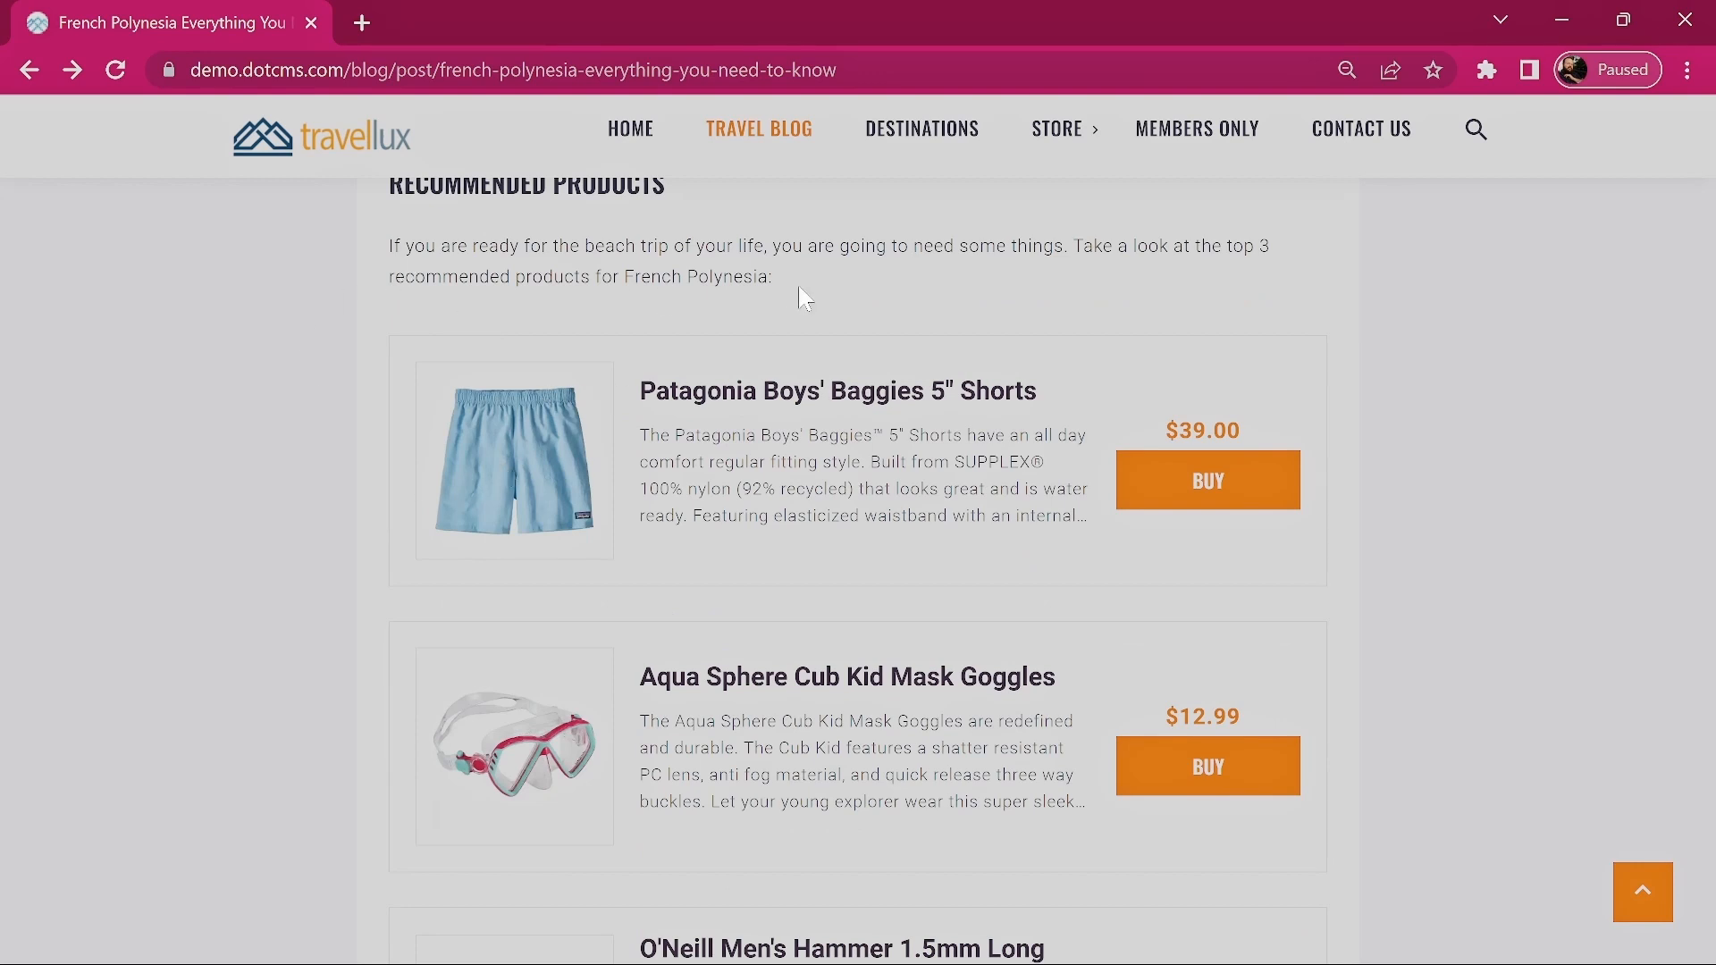
scroll(902, 311, down, 1)
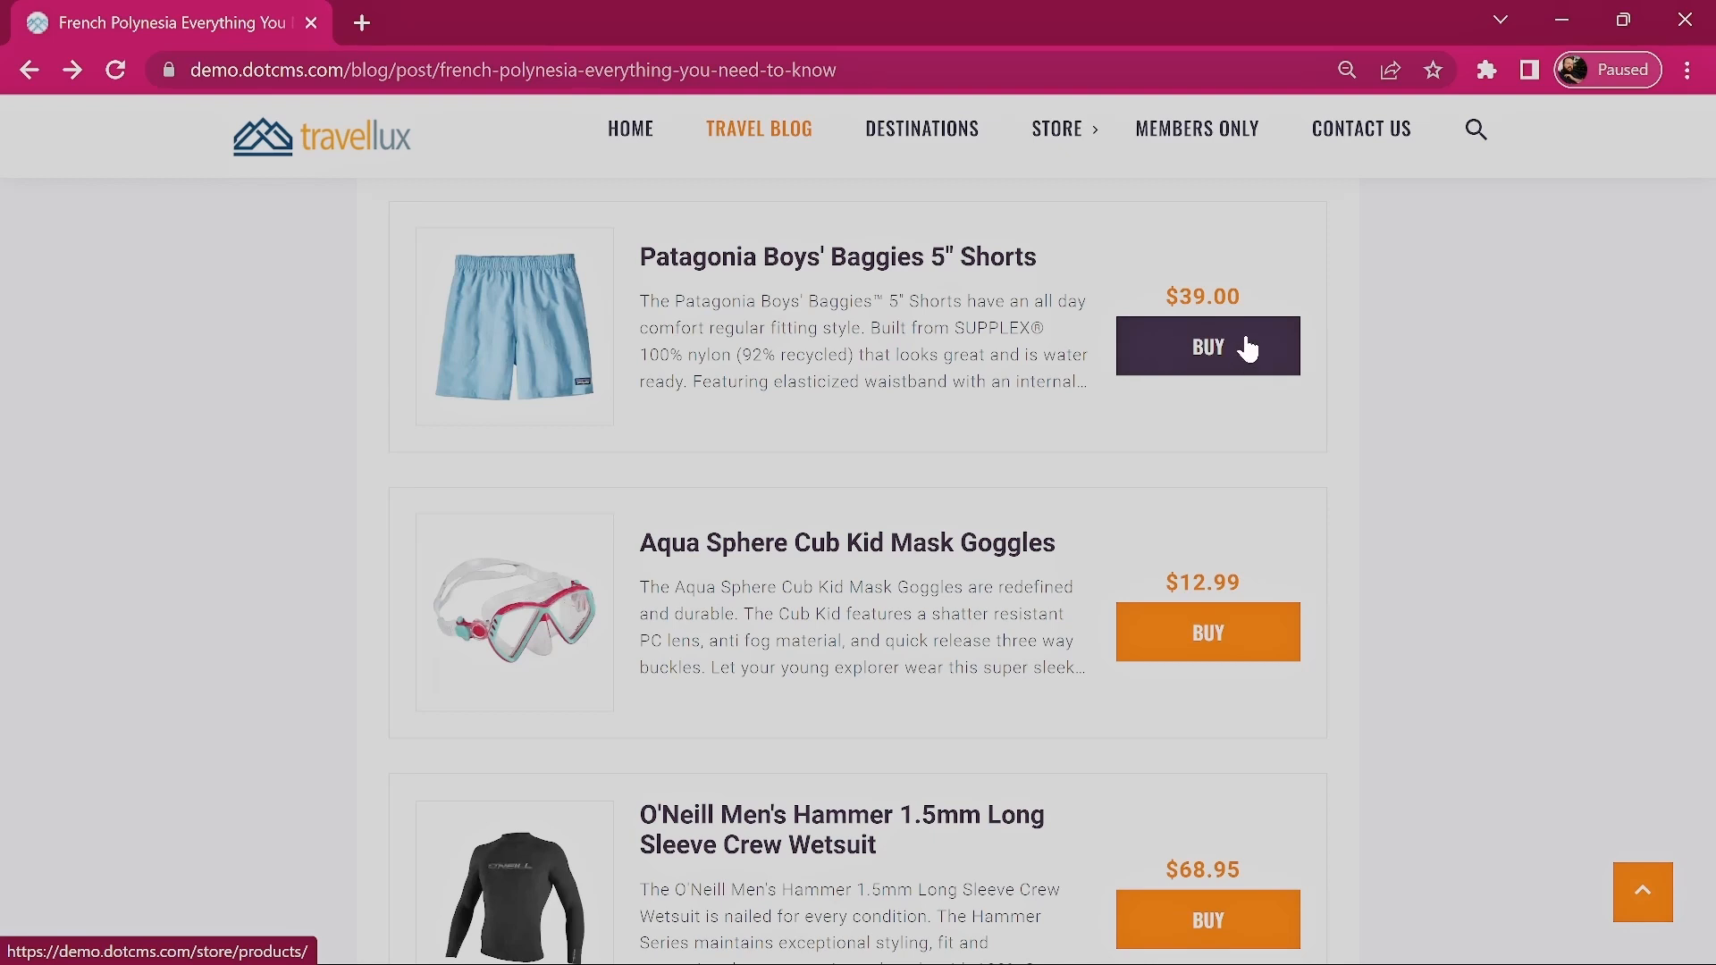
Open the Store's Snow category, filter its products by the snowboarding tag and look over the filtered products.
mouse_move(1072, 138)
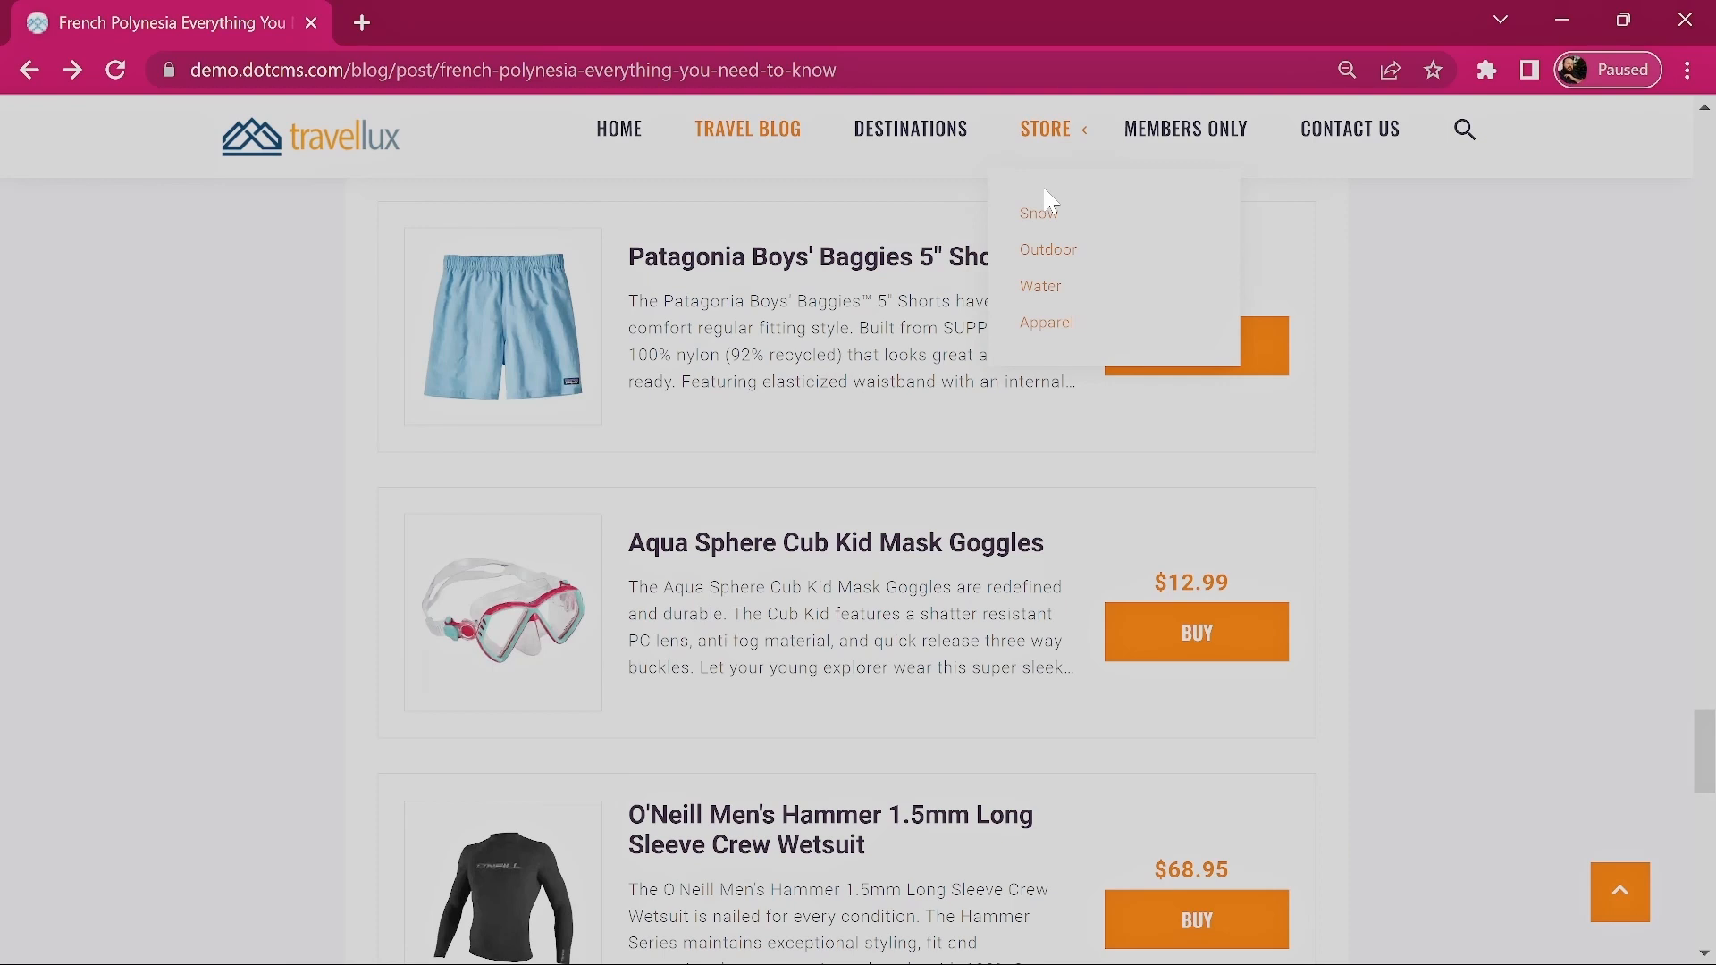
click(1046, 134)
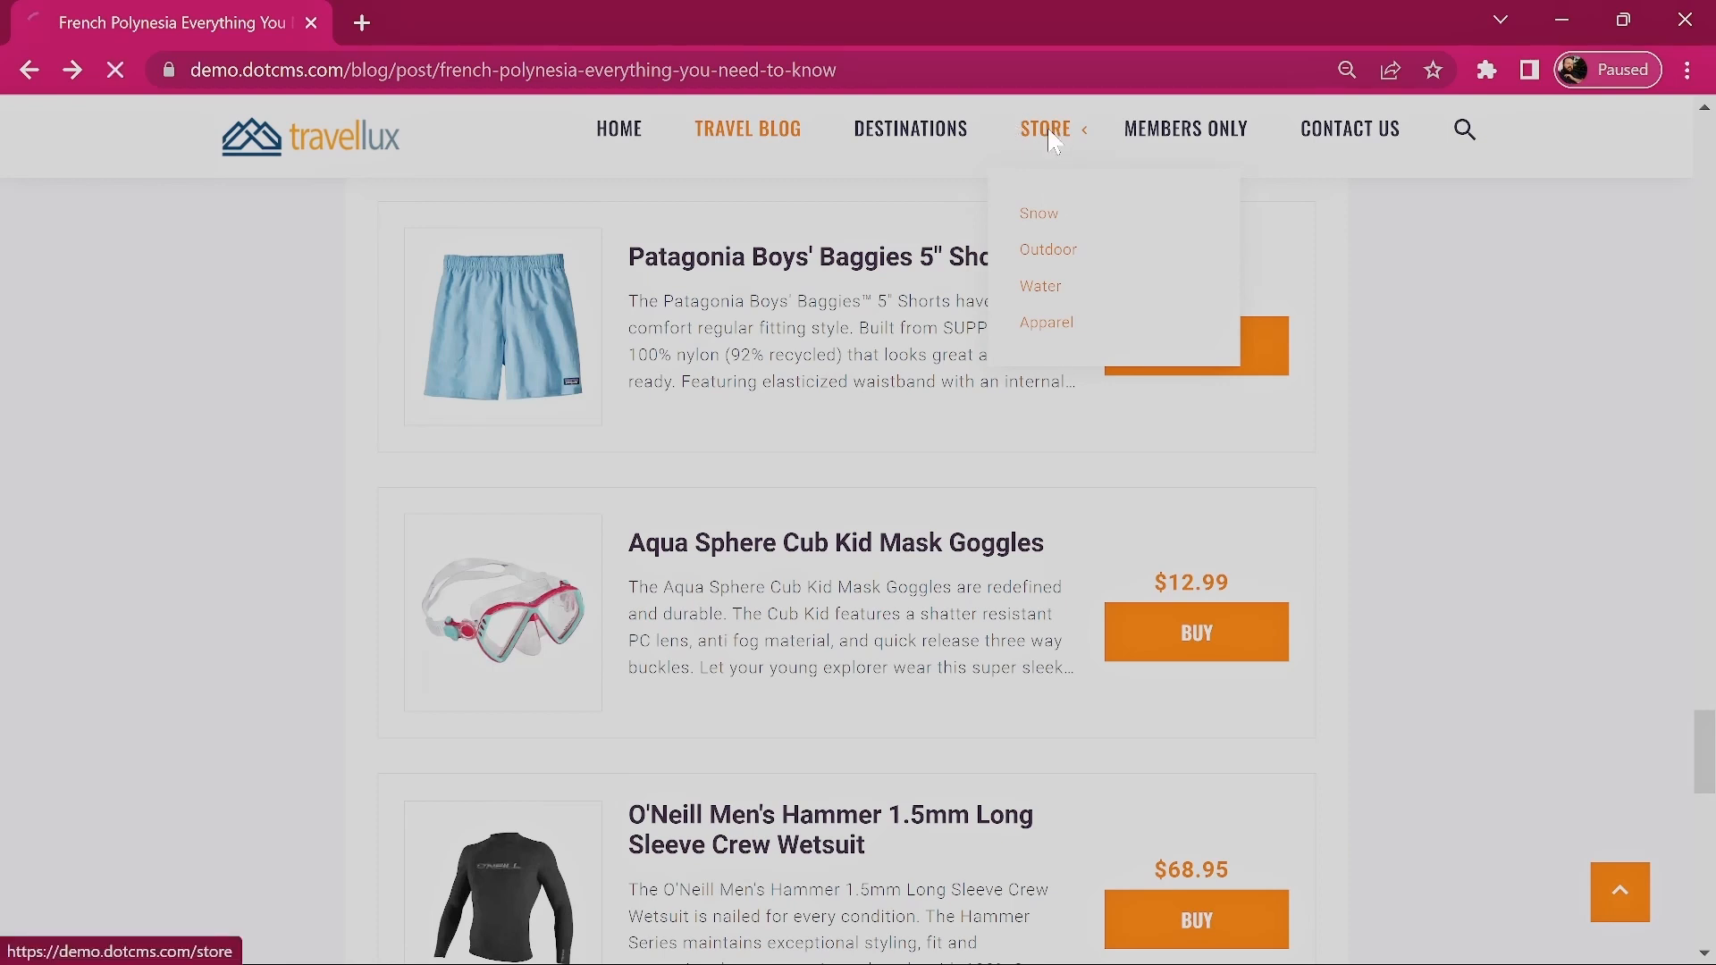
mouse_move(620, 605)
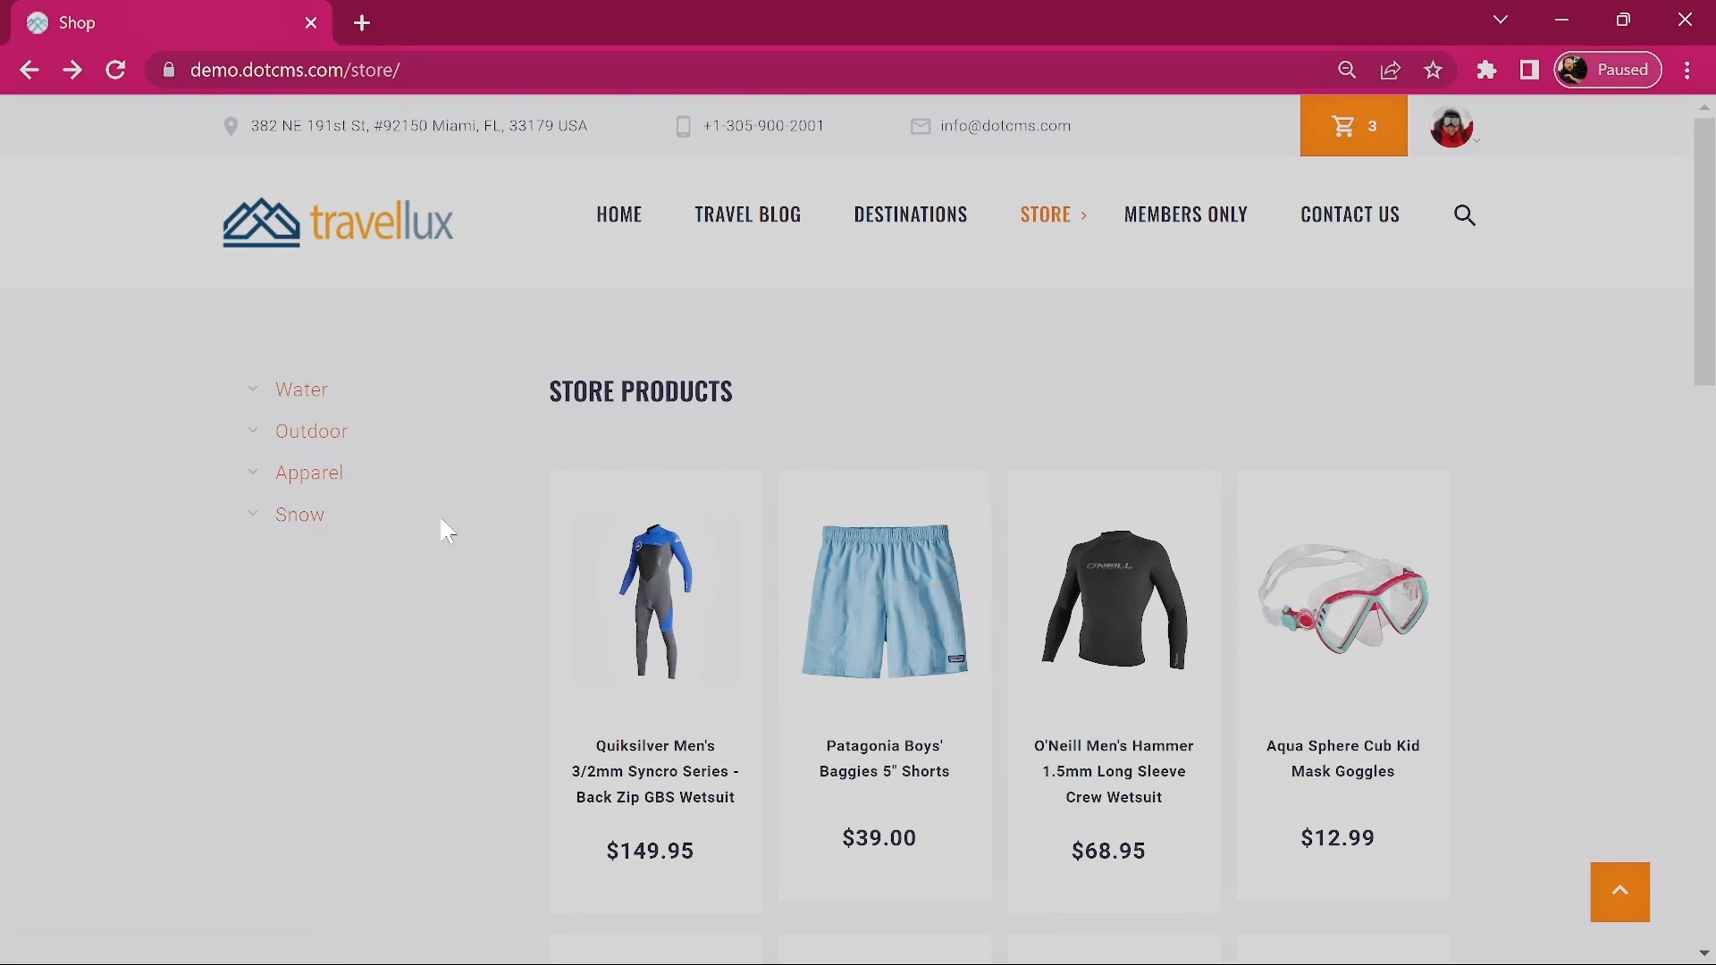
click(313, 521)
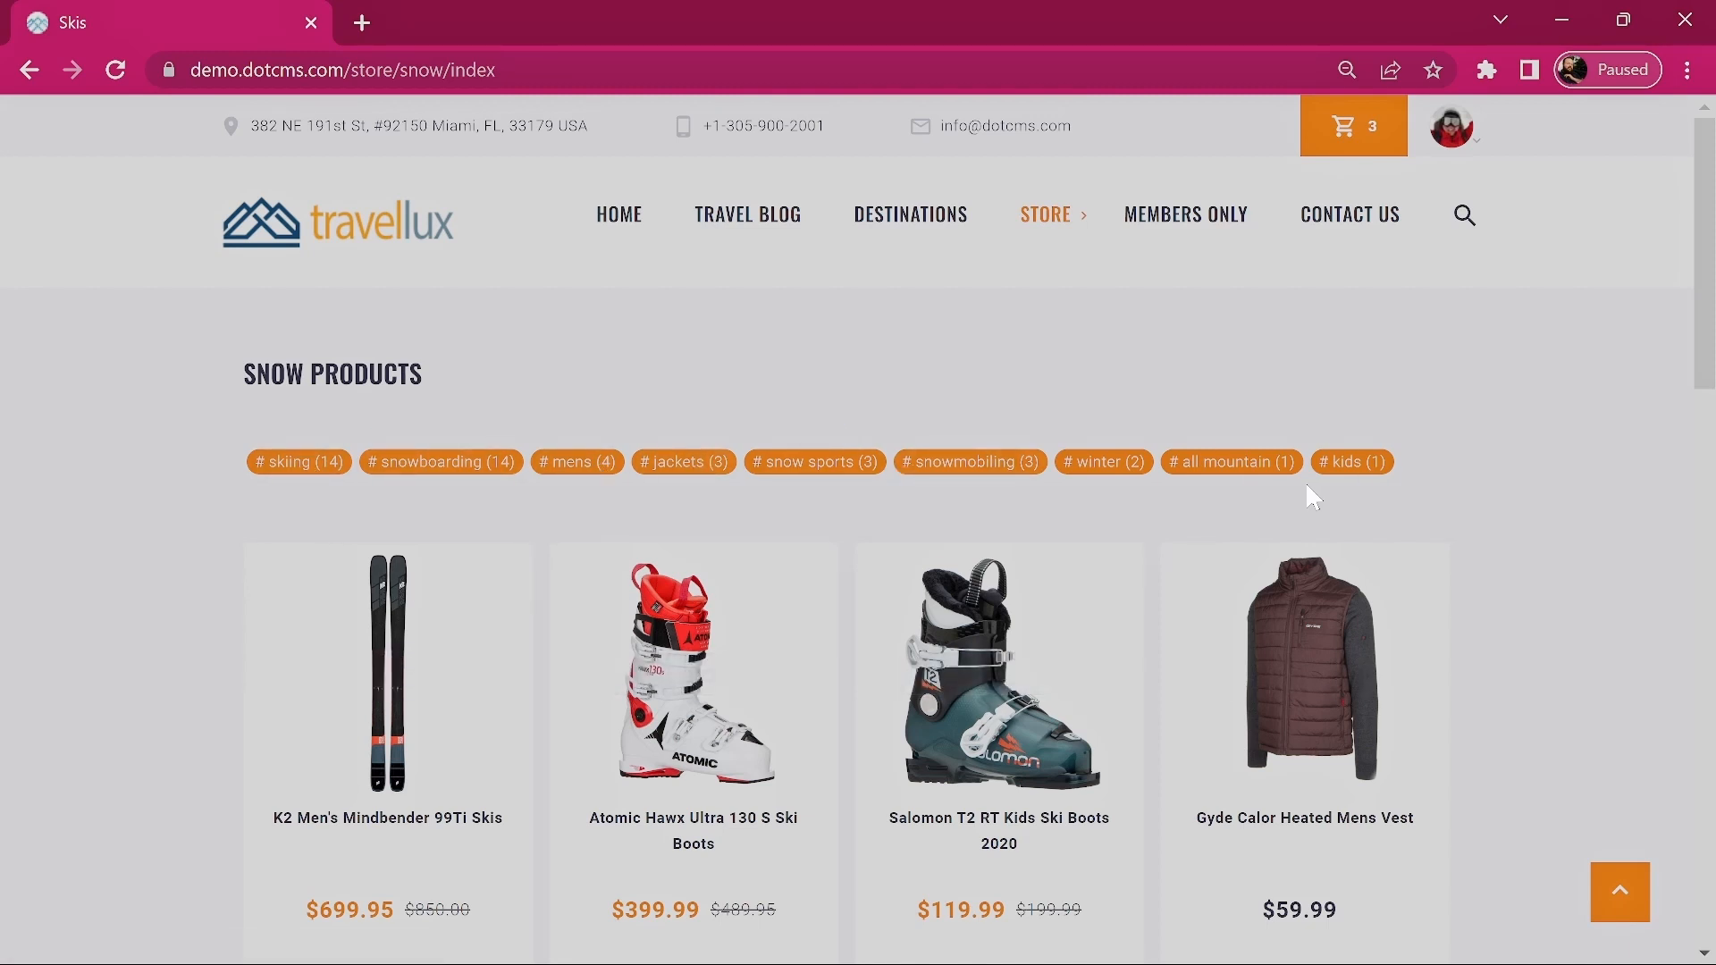
click(425, 465)
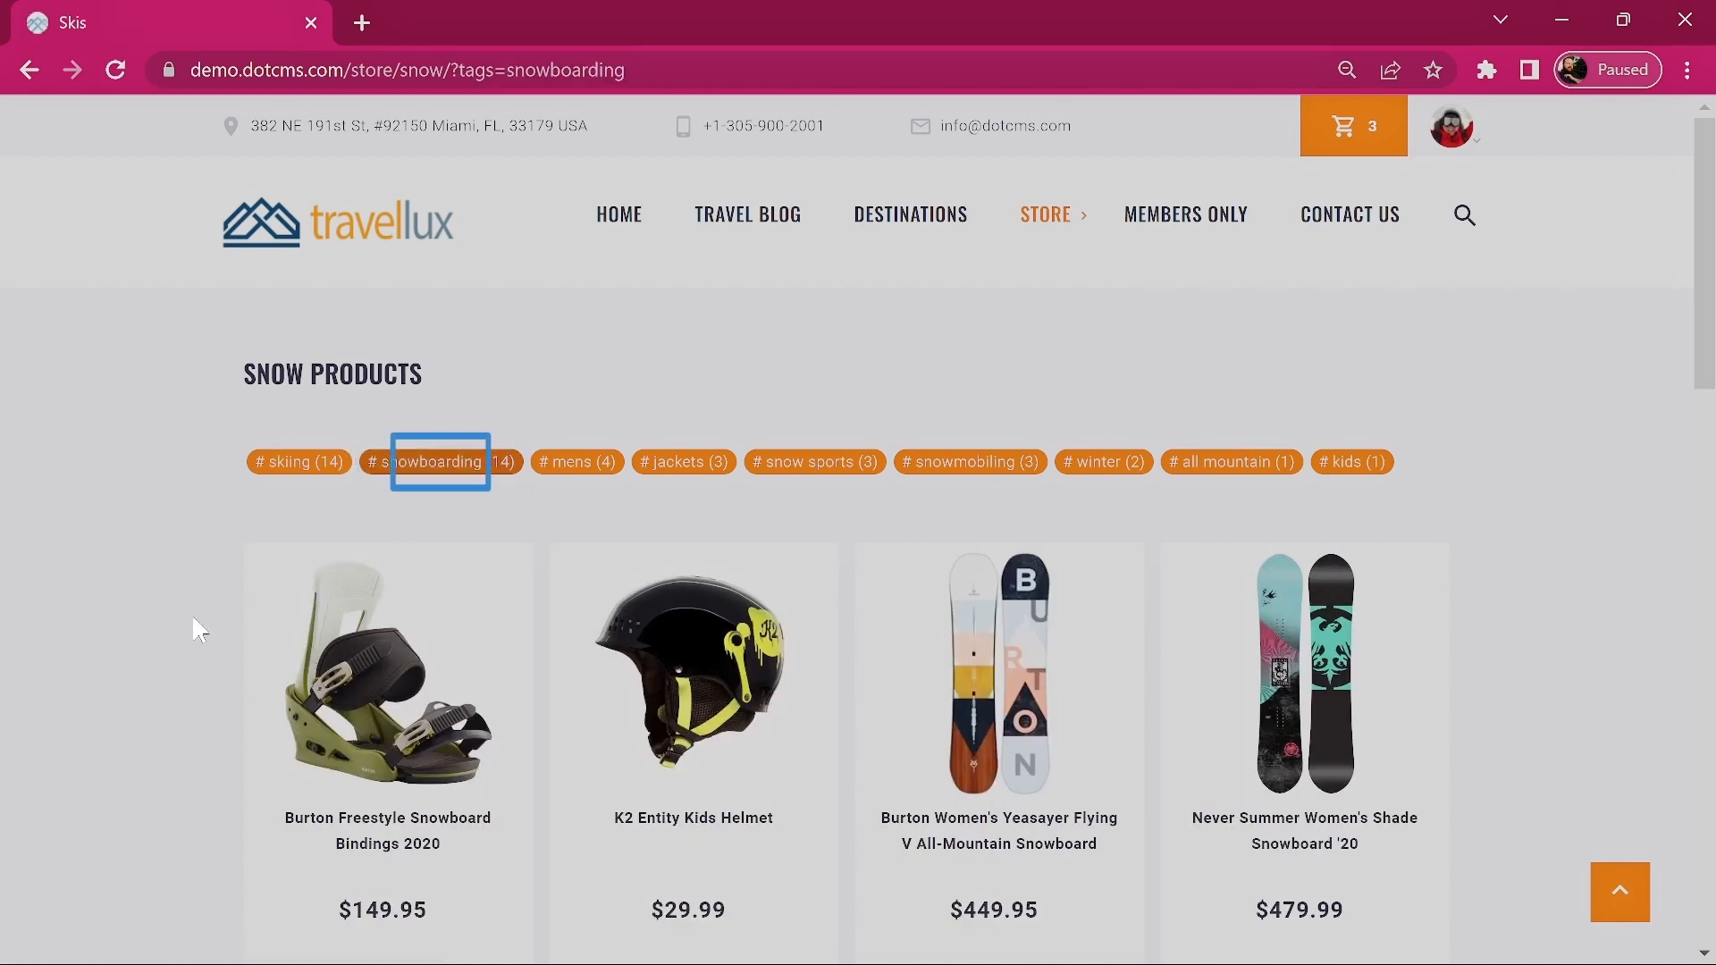
scroll(198, 630, down, 3)
scroll(190, 608, up, 3)
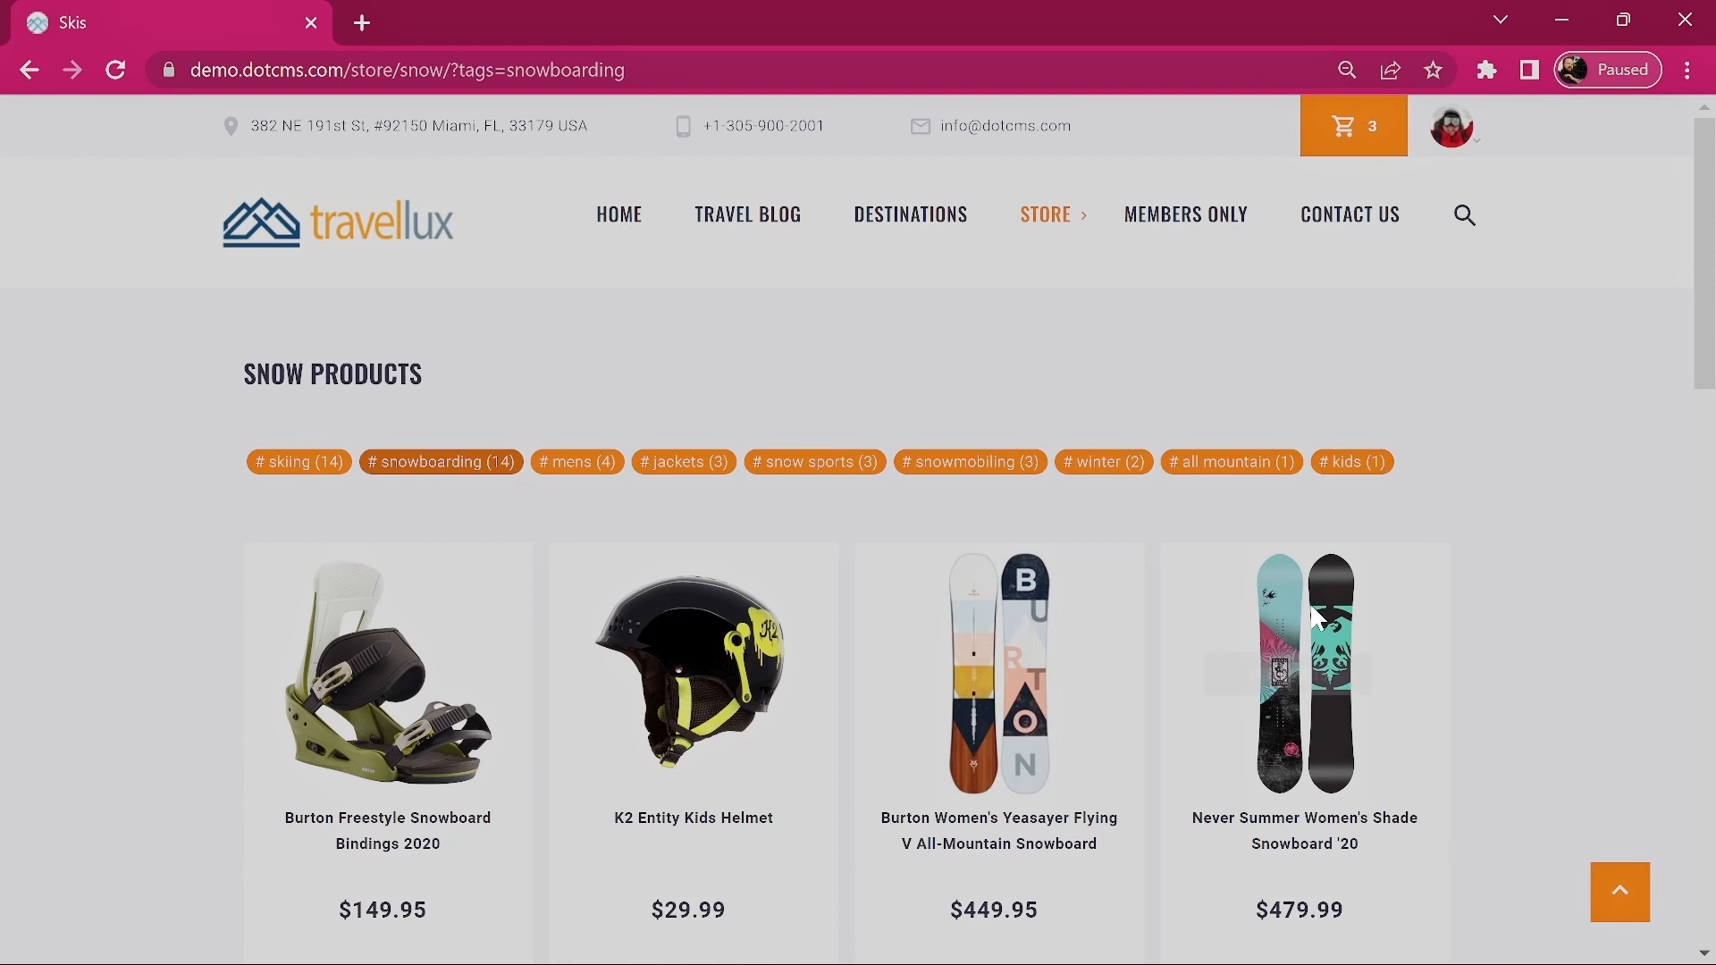
View the product details of the Burton Women's Yeasayer Flying V All-Mountain Snowboard.
scroll(945, 691, down, 2)
click(967, 559)
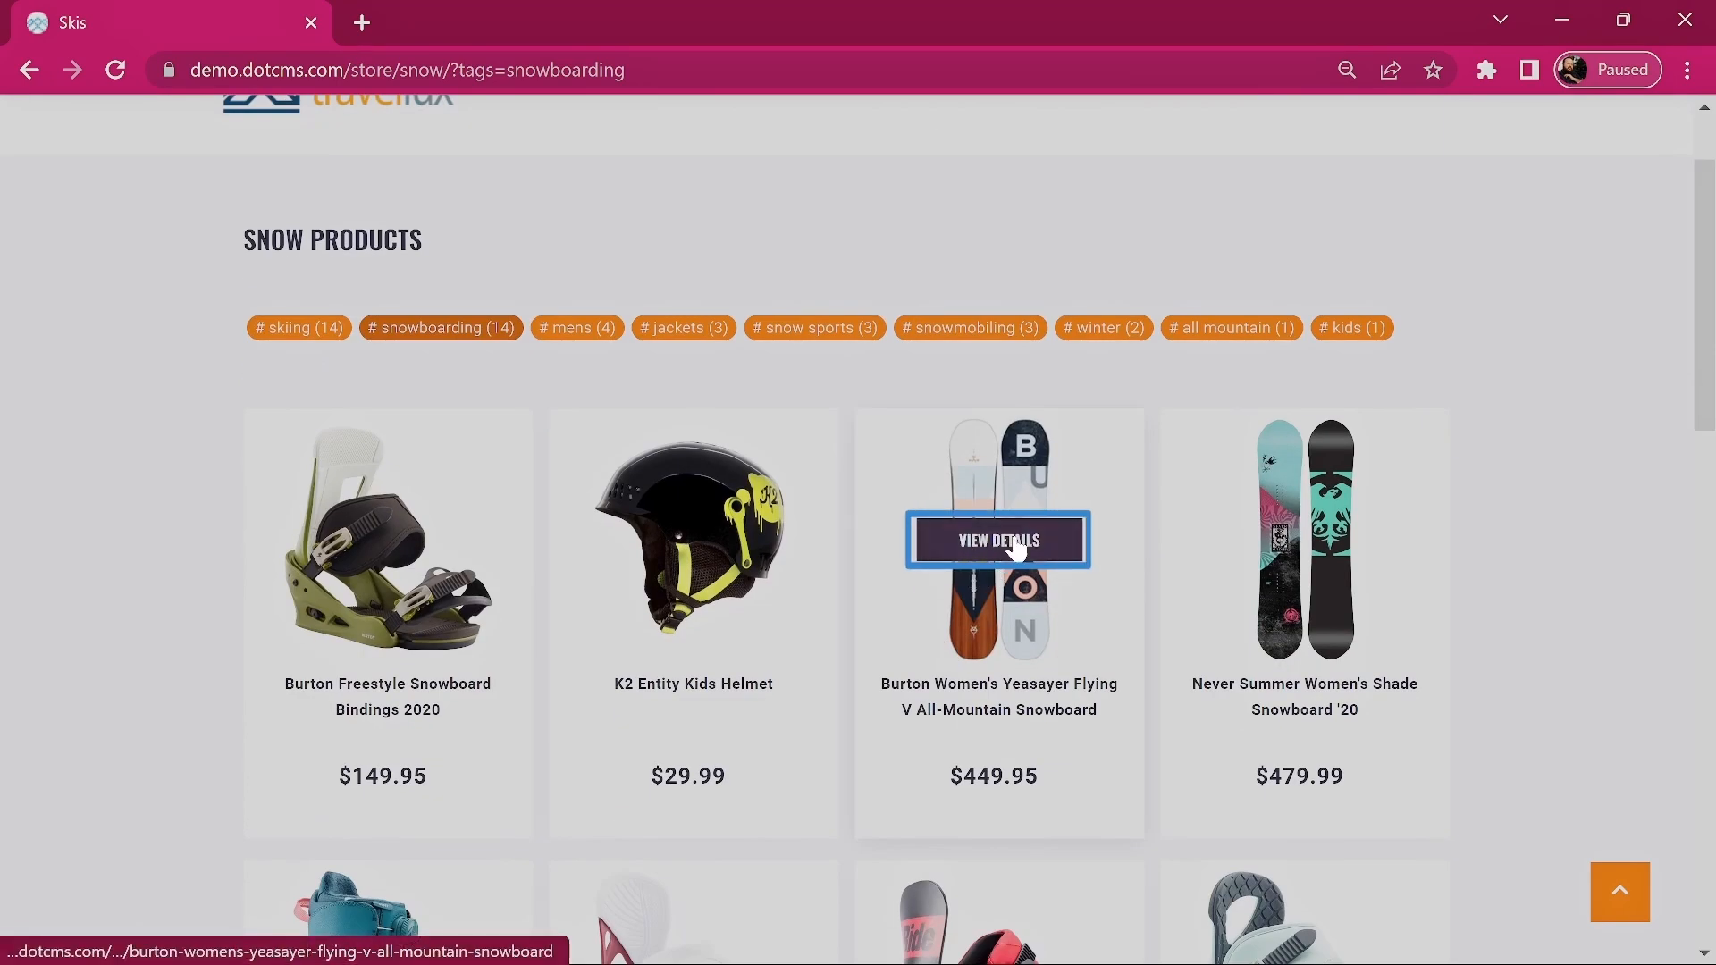
scroll(1245, 567, down, 2)
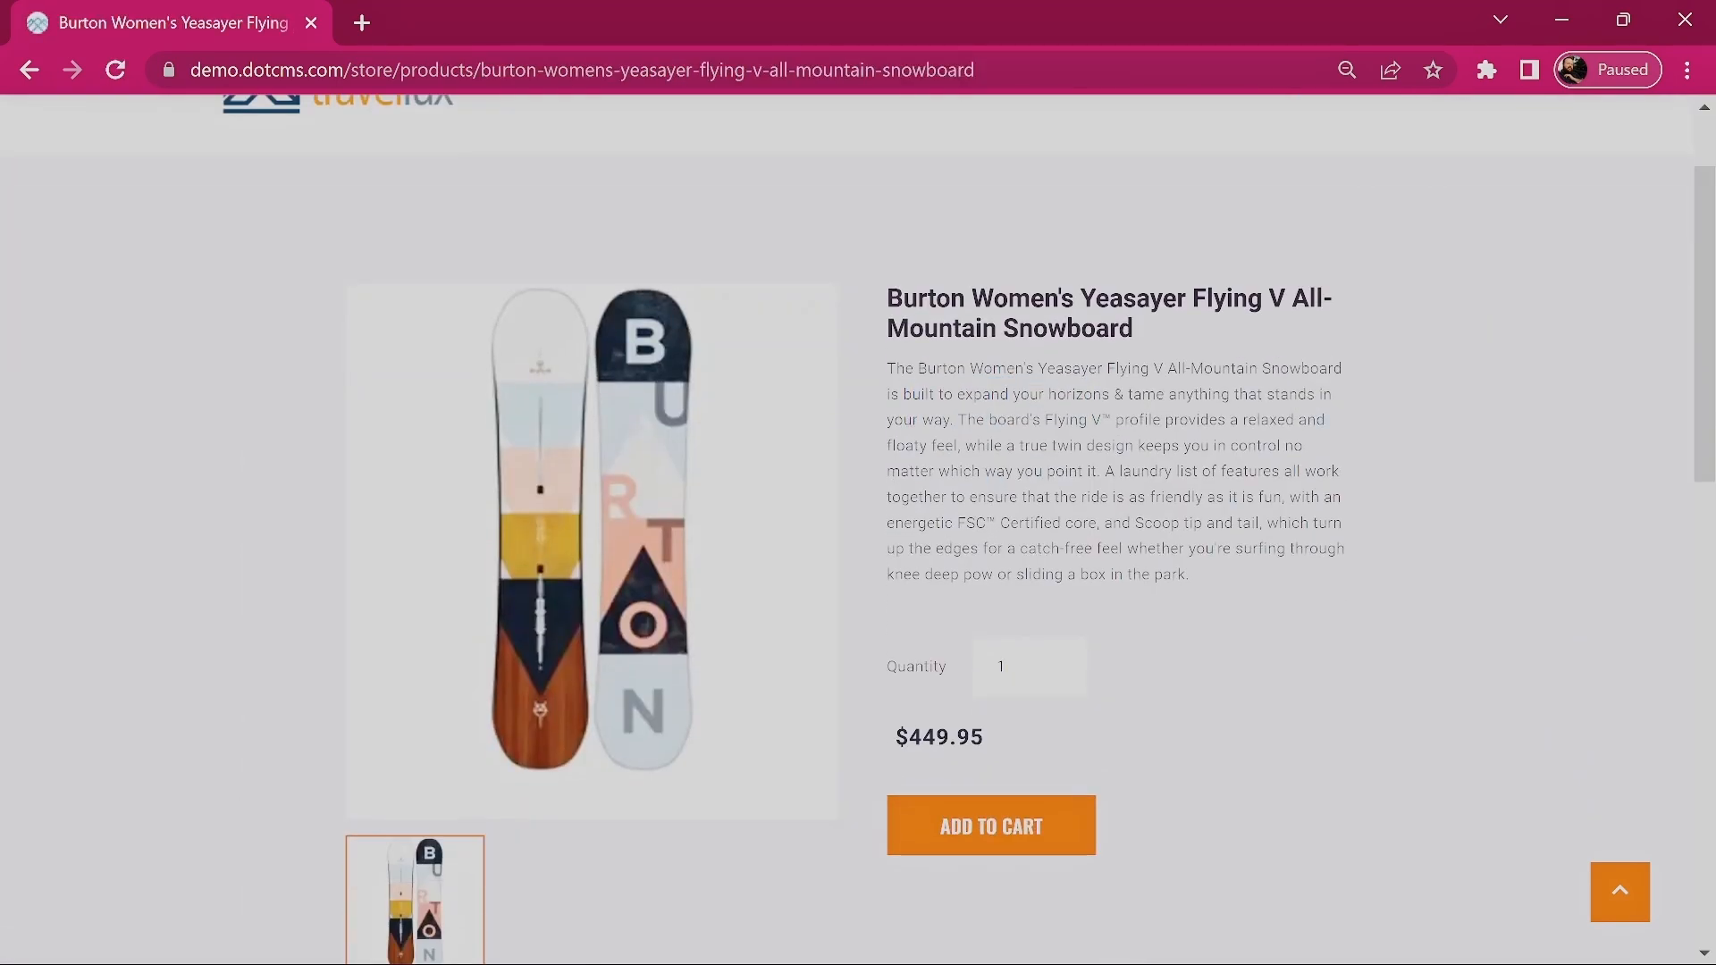
Open the shopping cart and review its product list, coupon field and checkout area.
click(1043, 693)
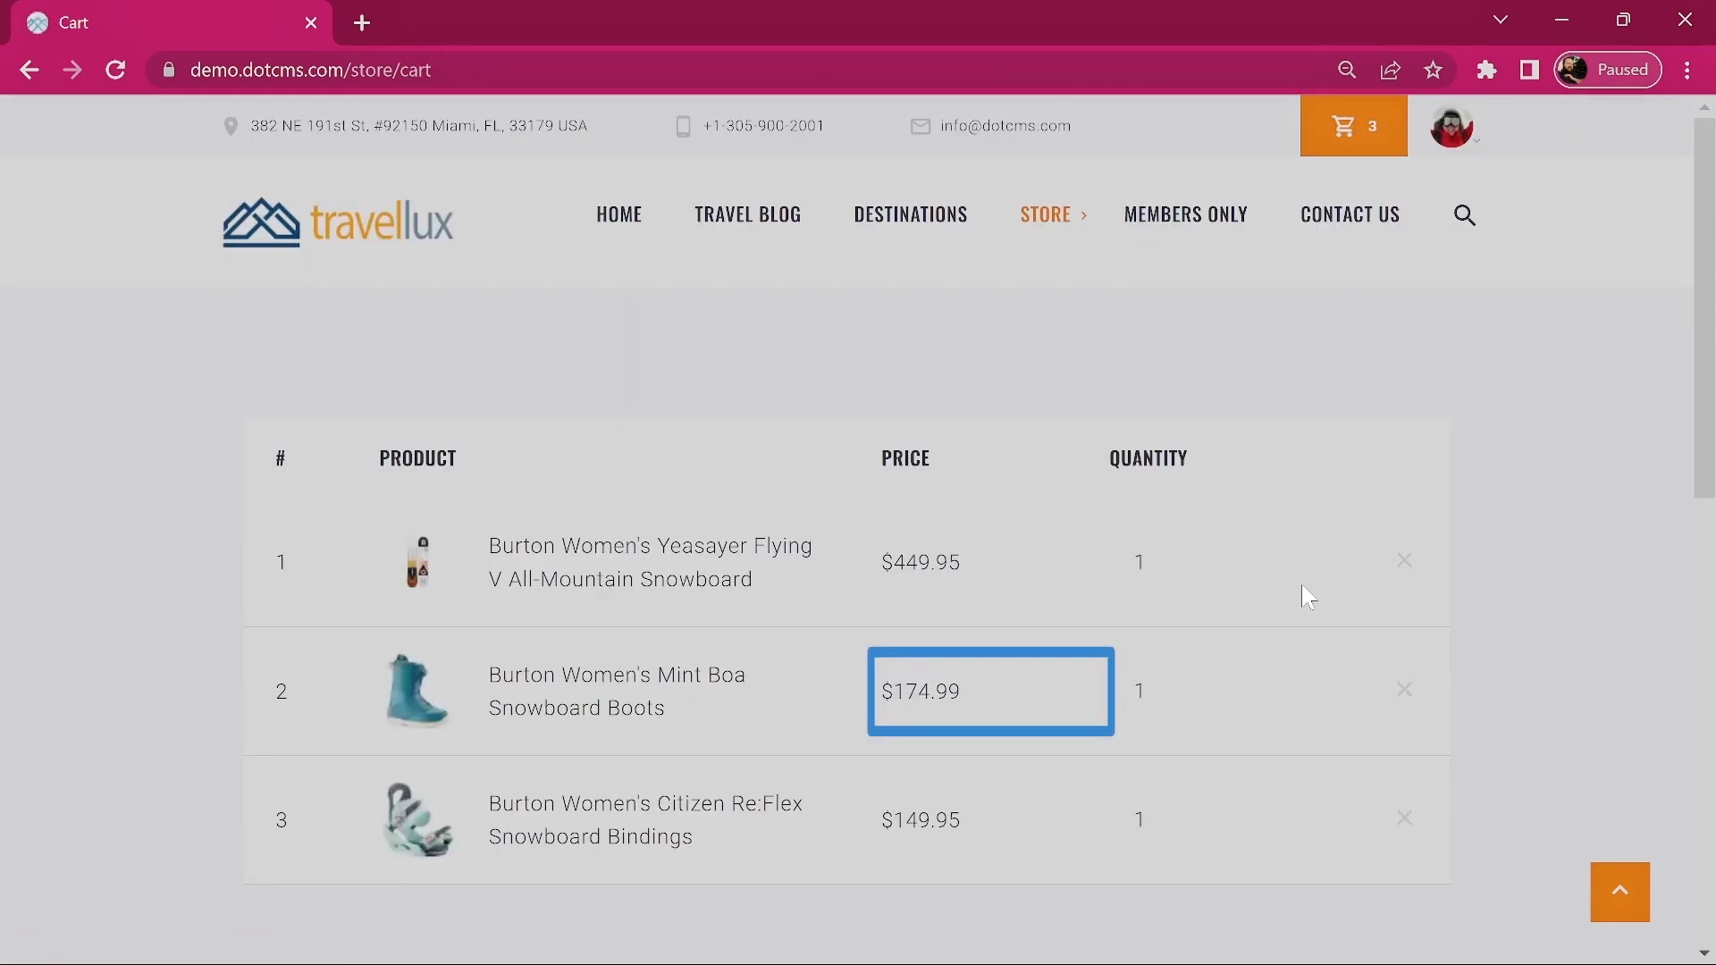
scroll(778, 566, down, 2)
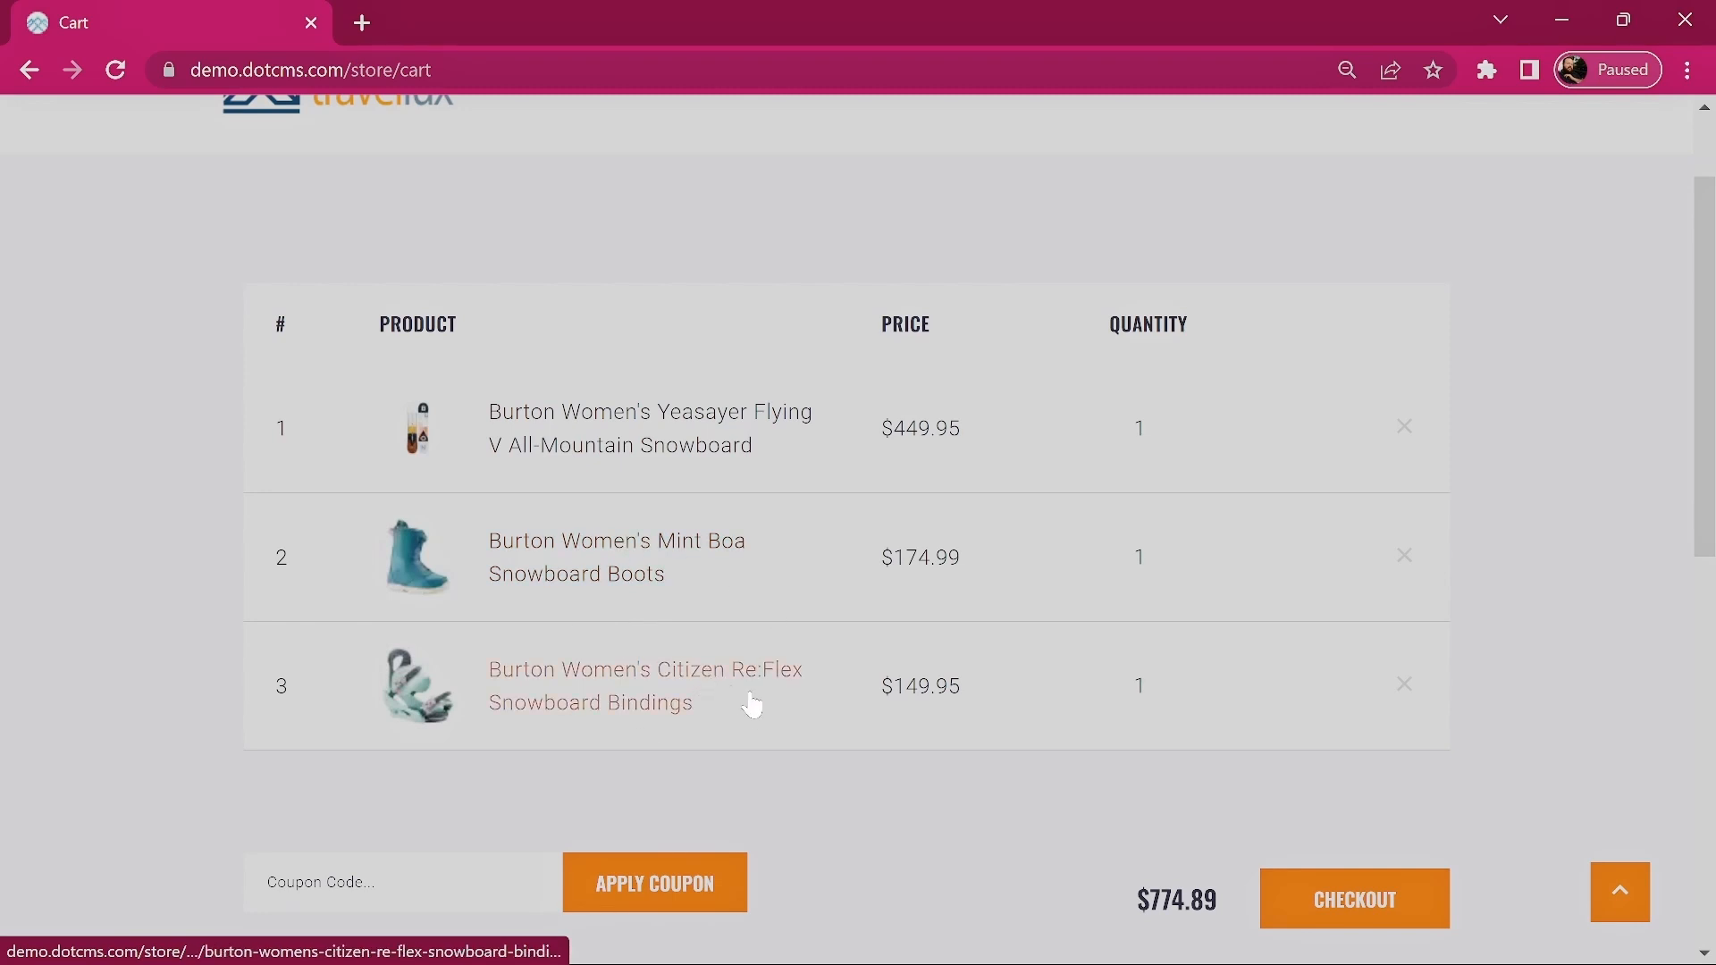
scroll(733, 697, down, 2)
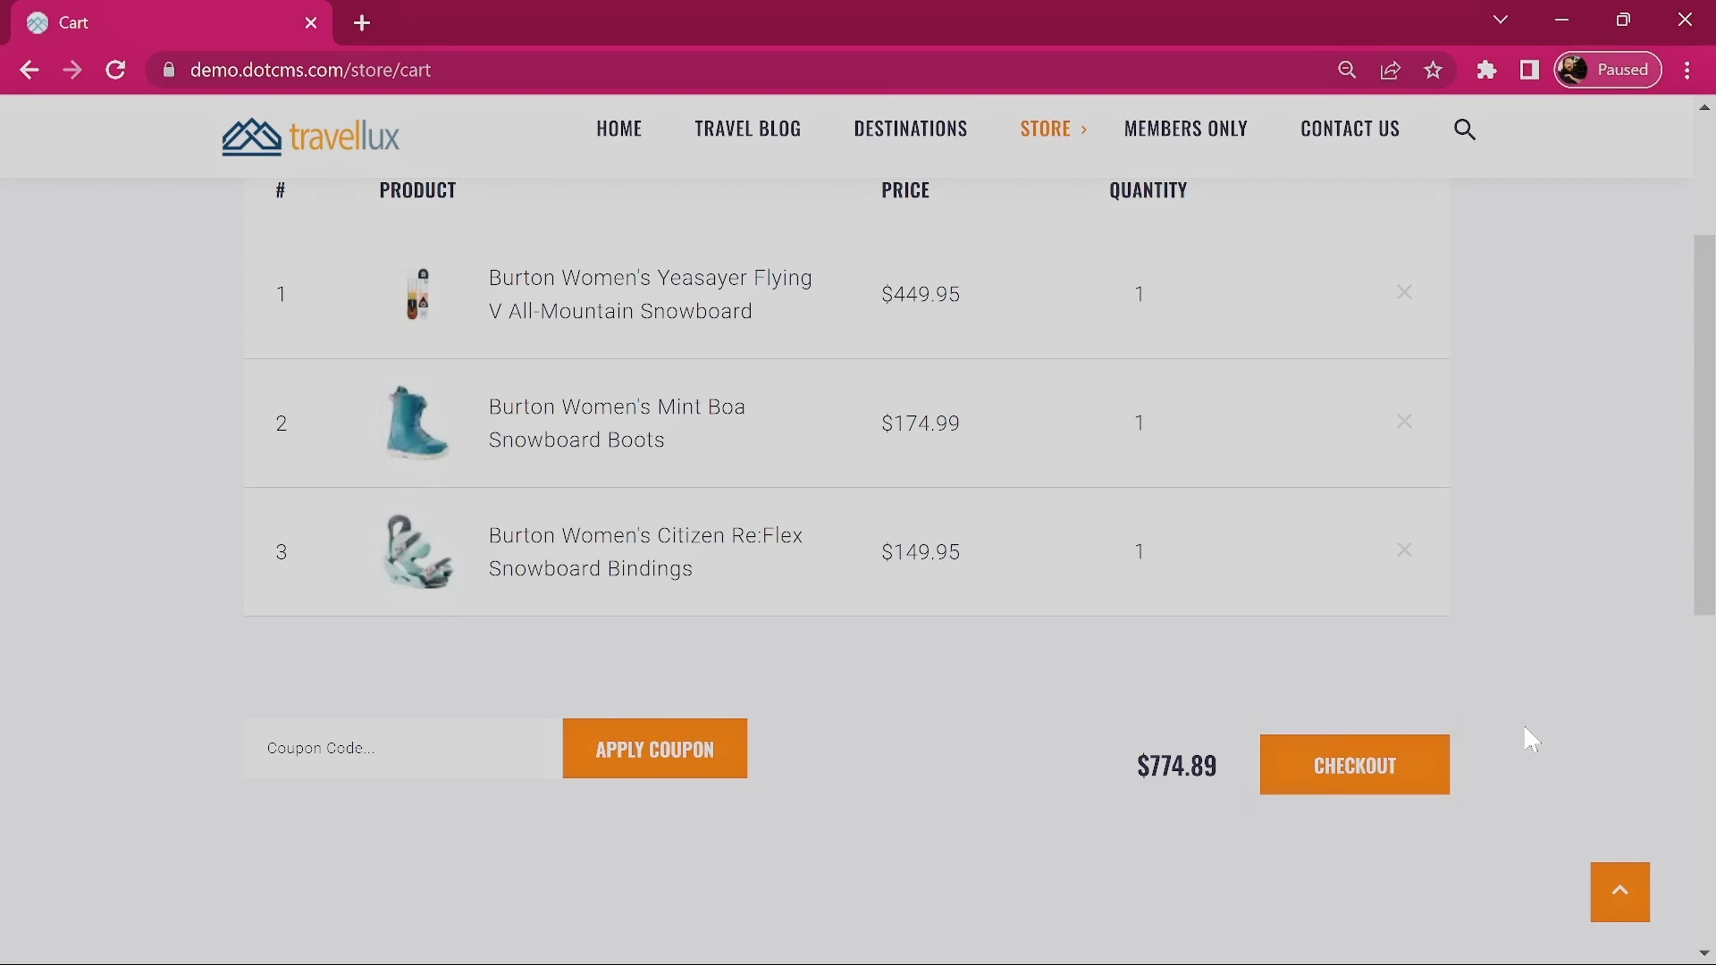
Log in to the Members Only area with the prefilled credentials, view the member deals page and log out.
click(1228, 143)
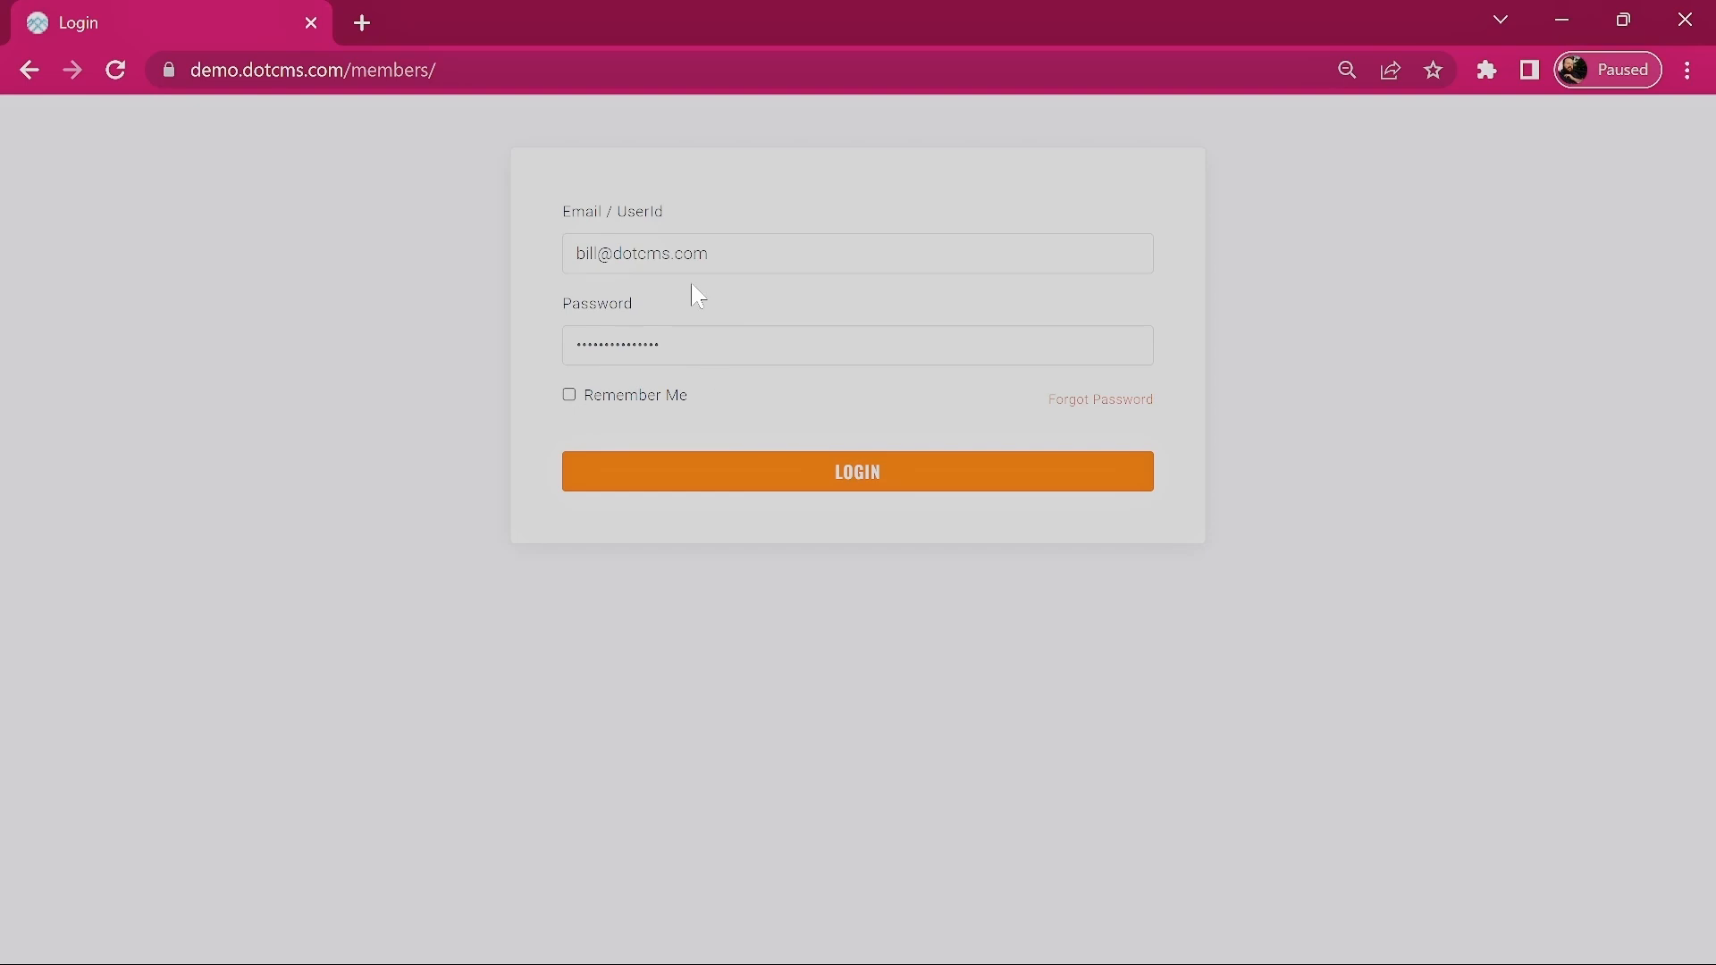
click(892, 471)
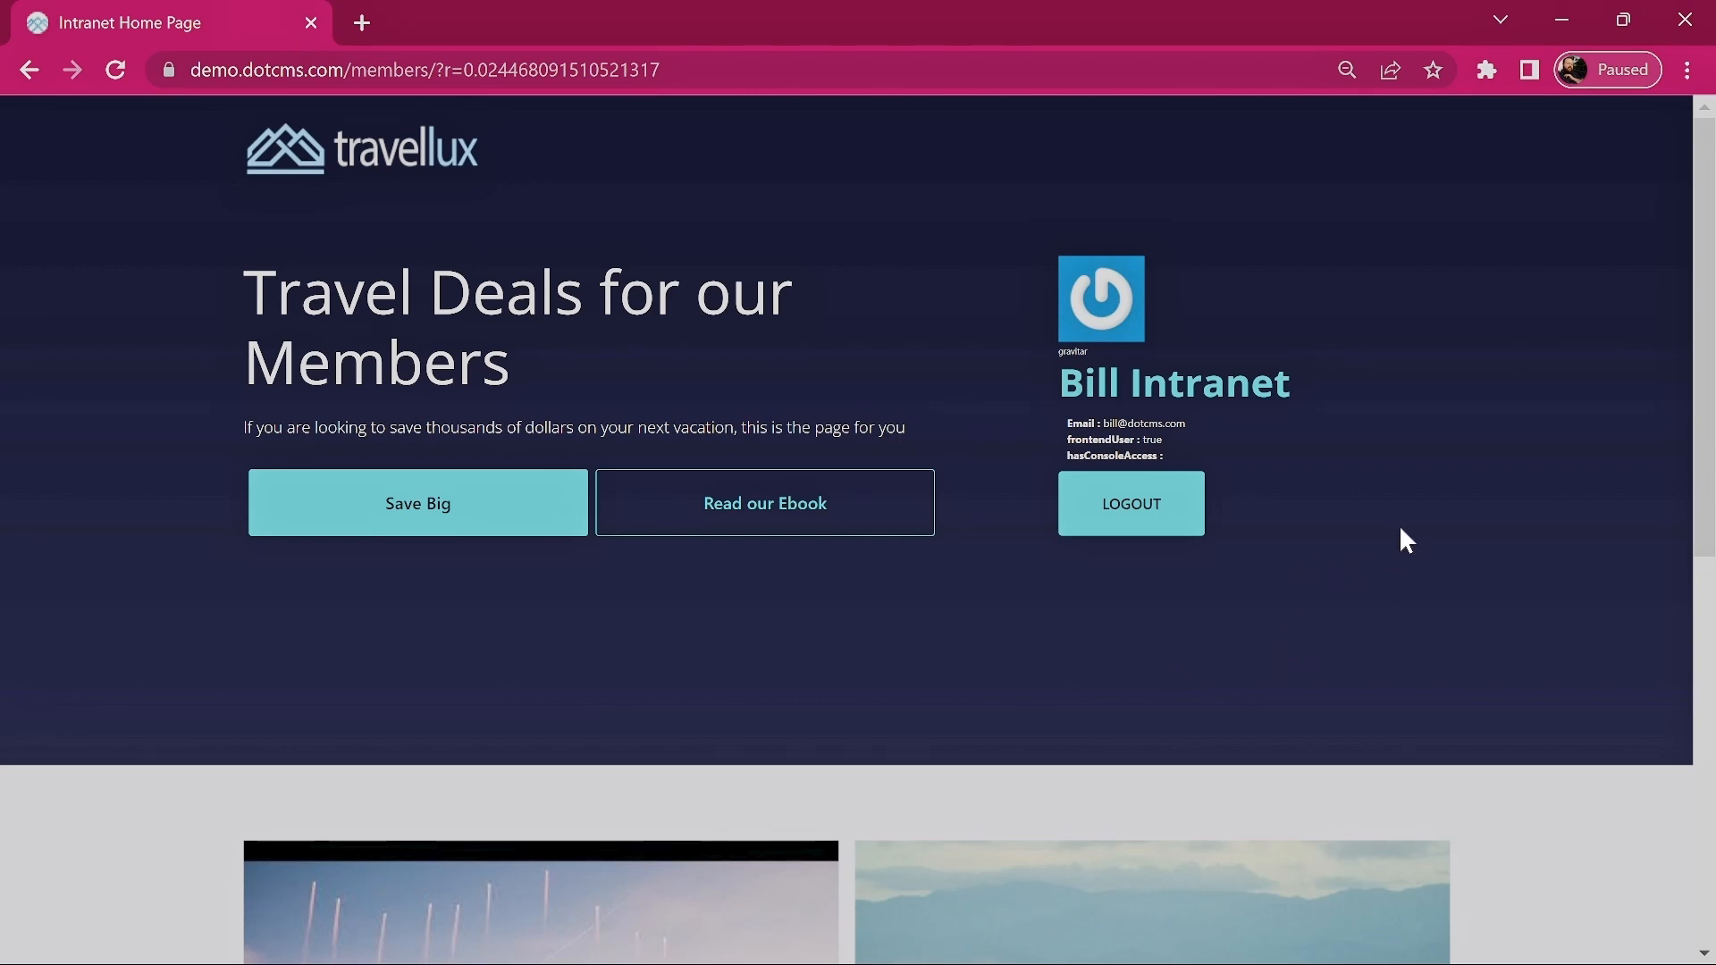
click(1191, 513)
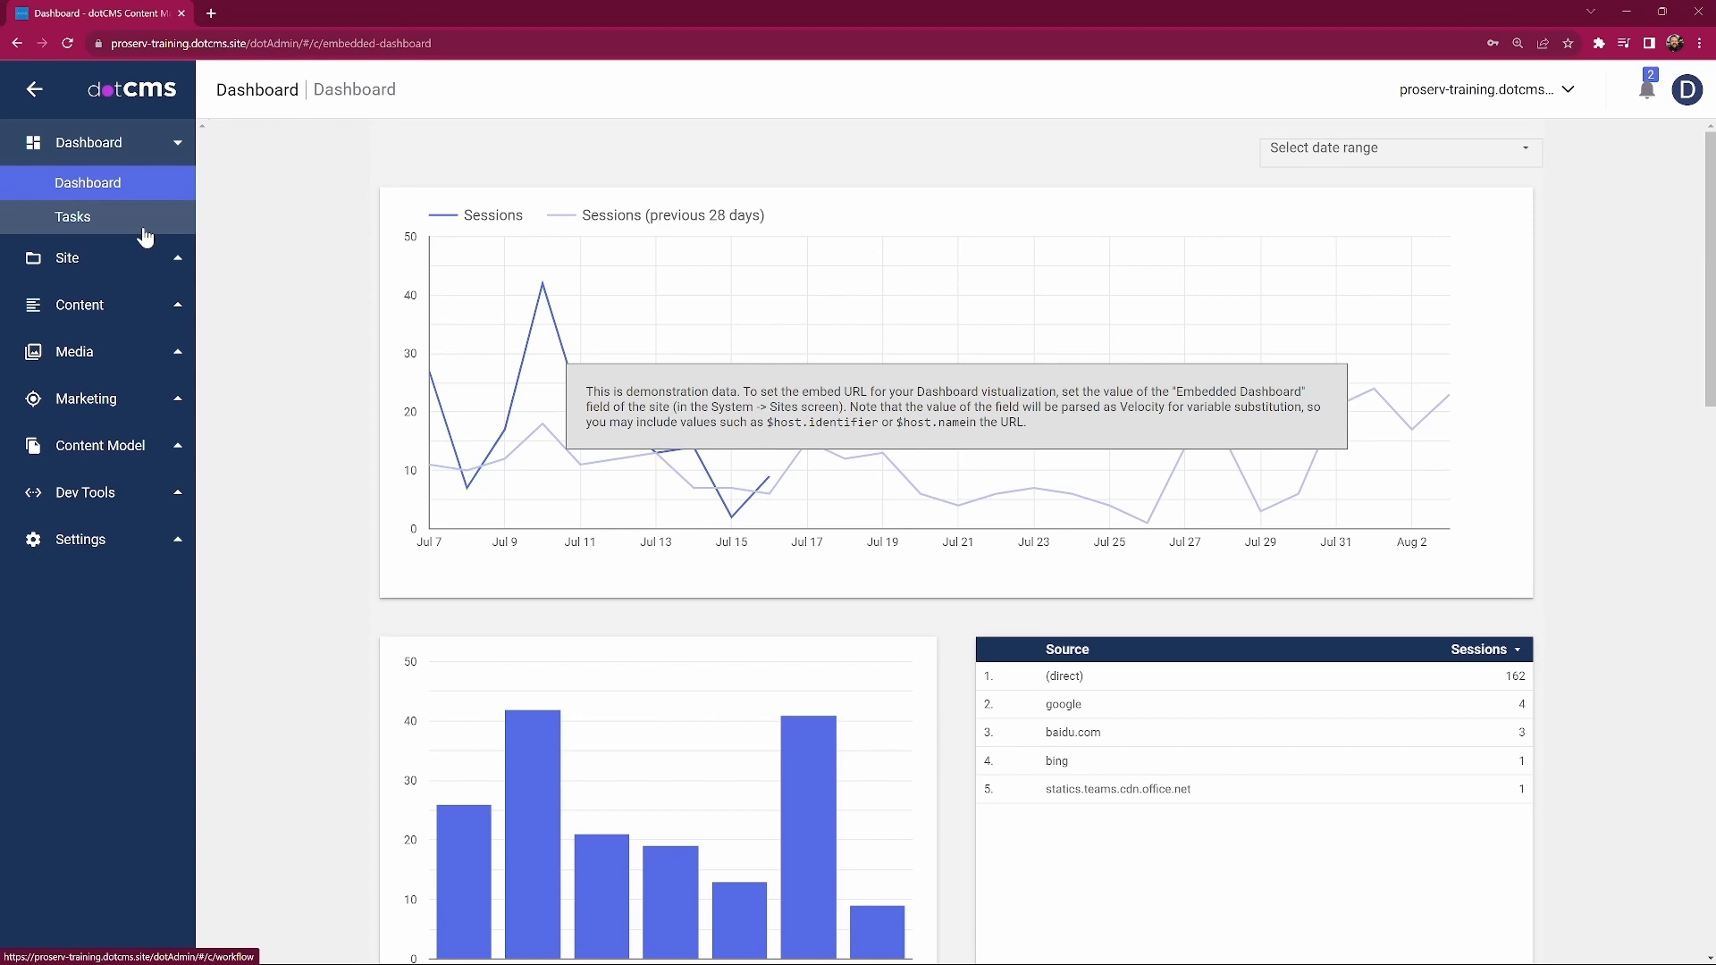
In the dotCMS admin, collapse and re-expand the navigation, and review the tools under Site, Content, Media, Marketing, Content Model, Dev Tools and Settings.
click(36, 92)
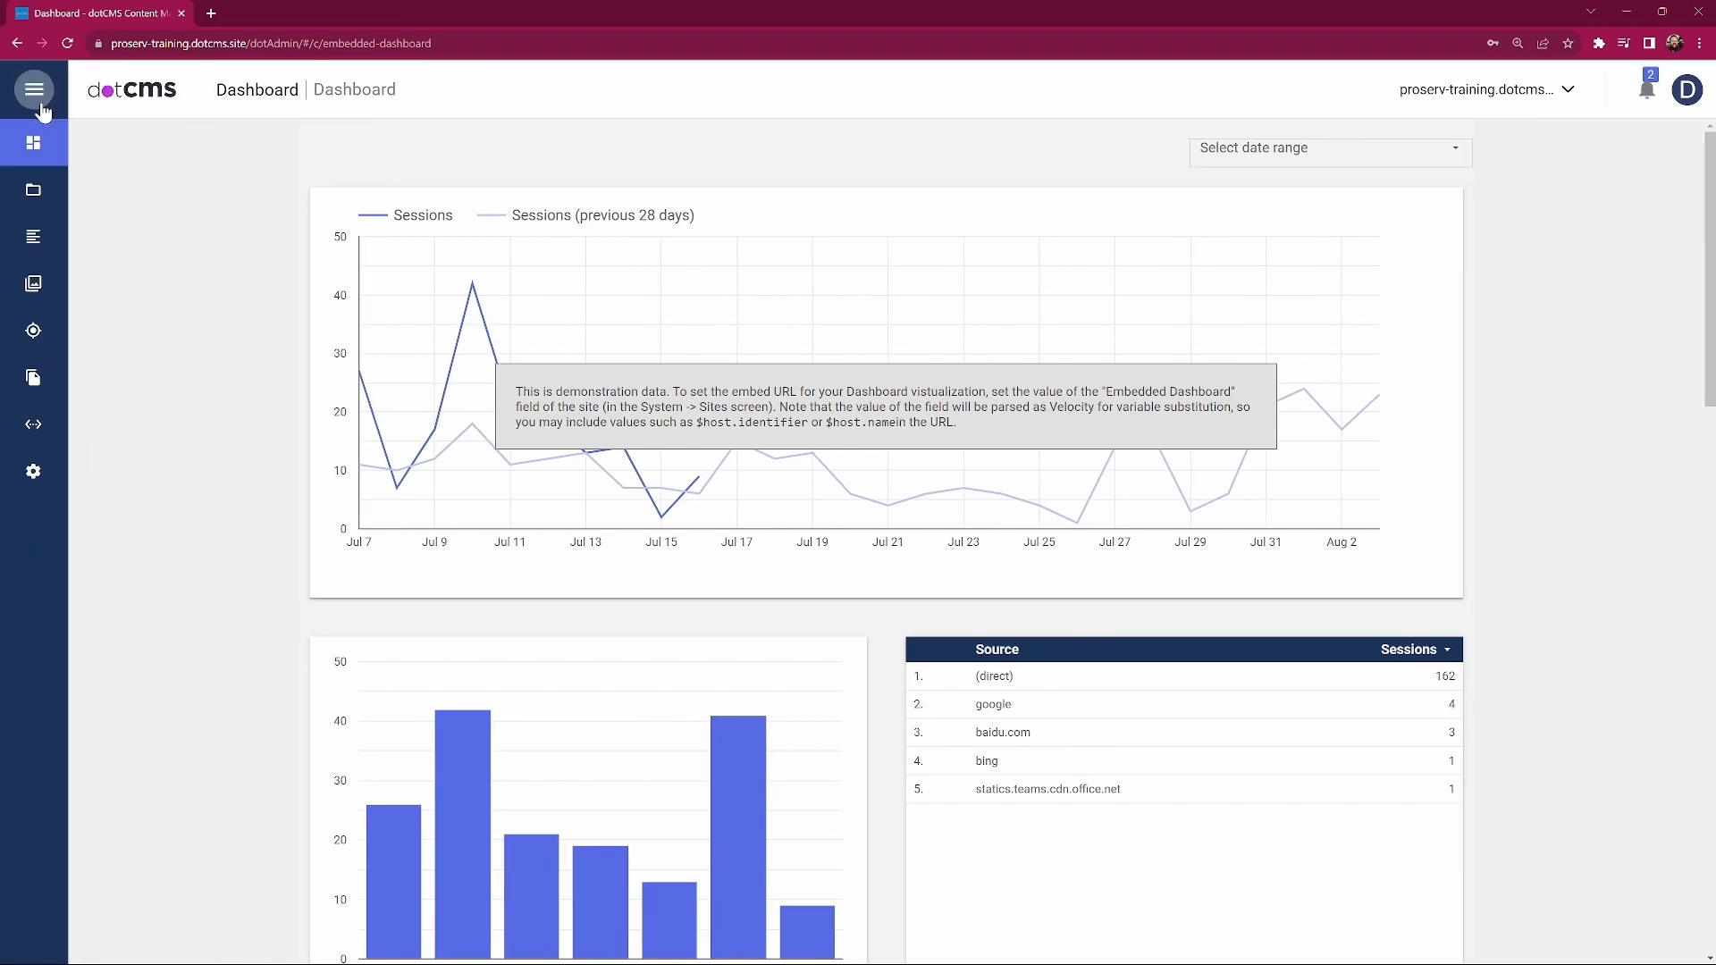
click(36, 93)
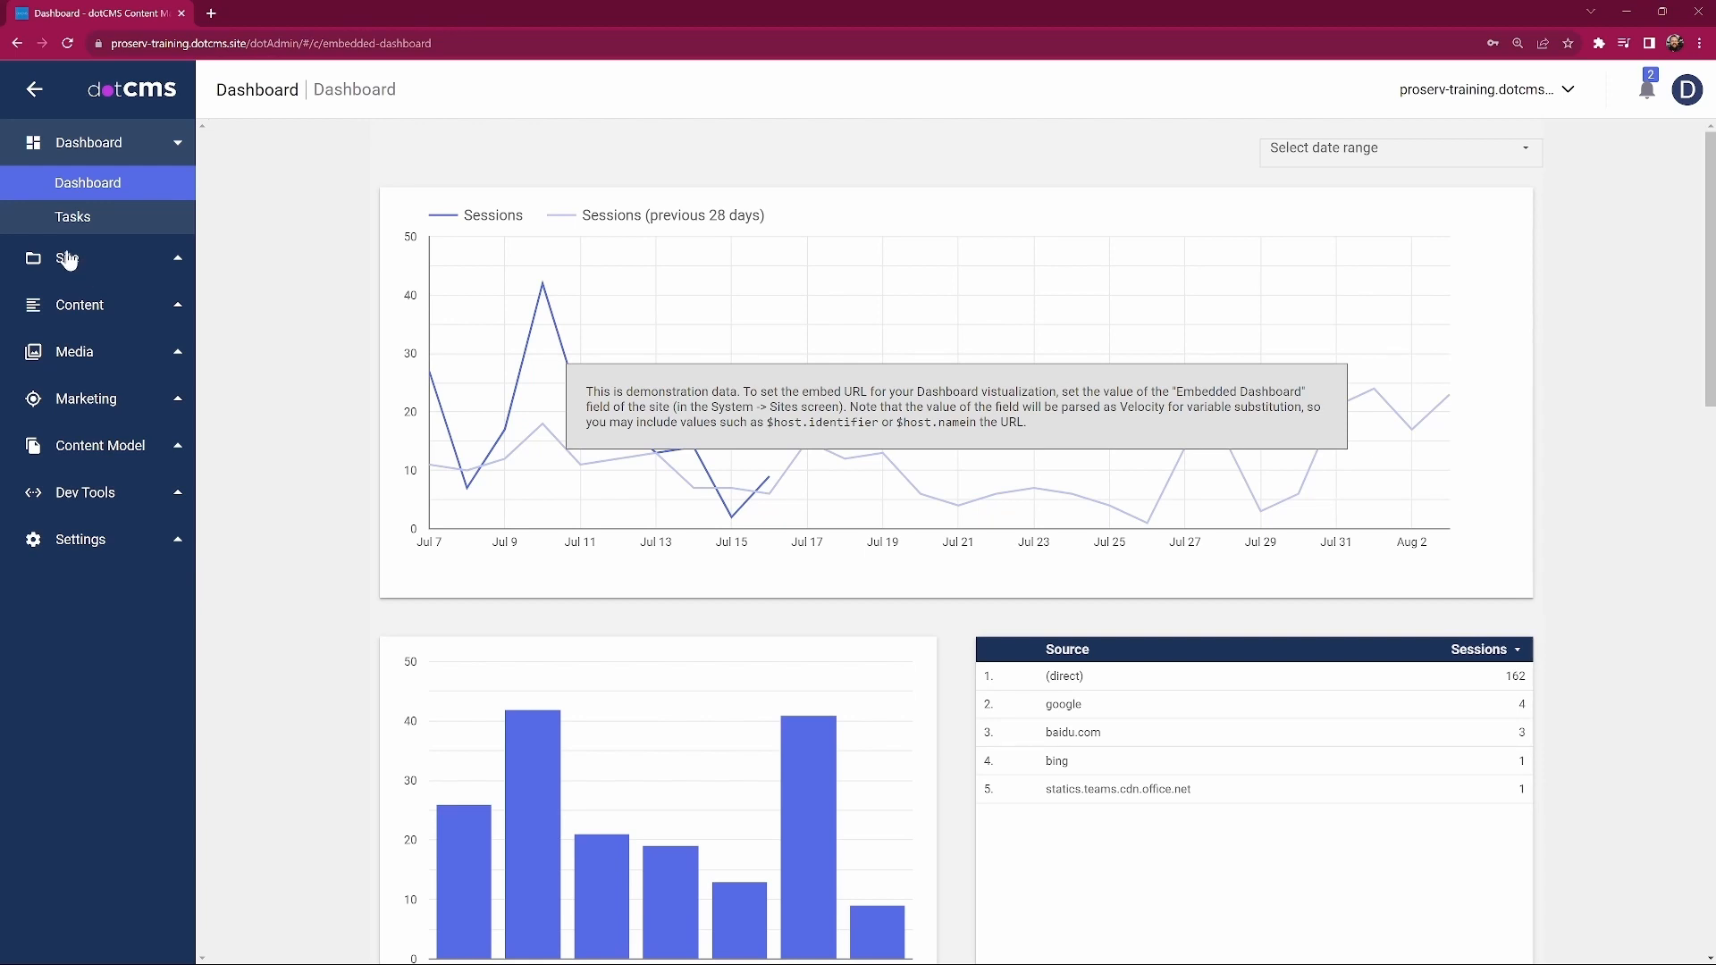
click(126, 263)
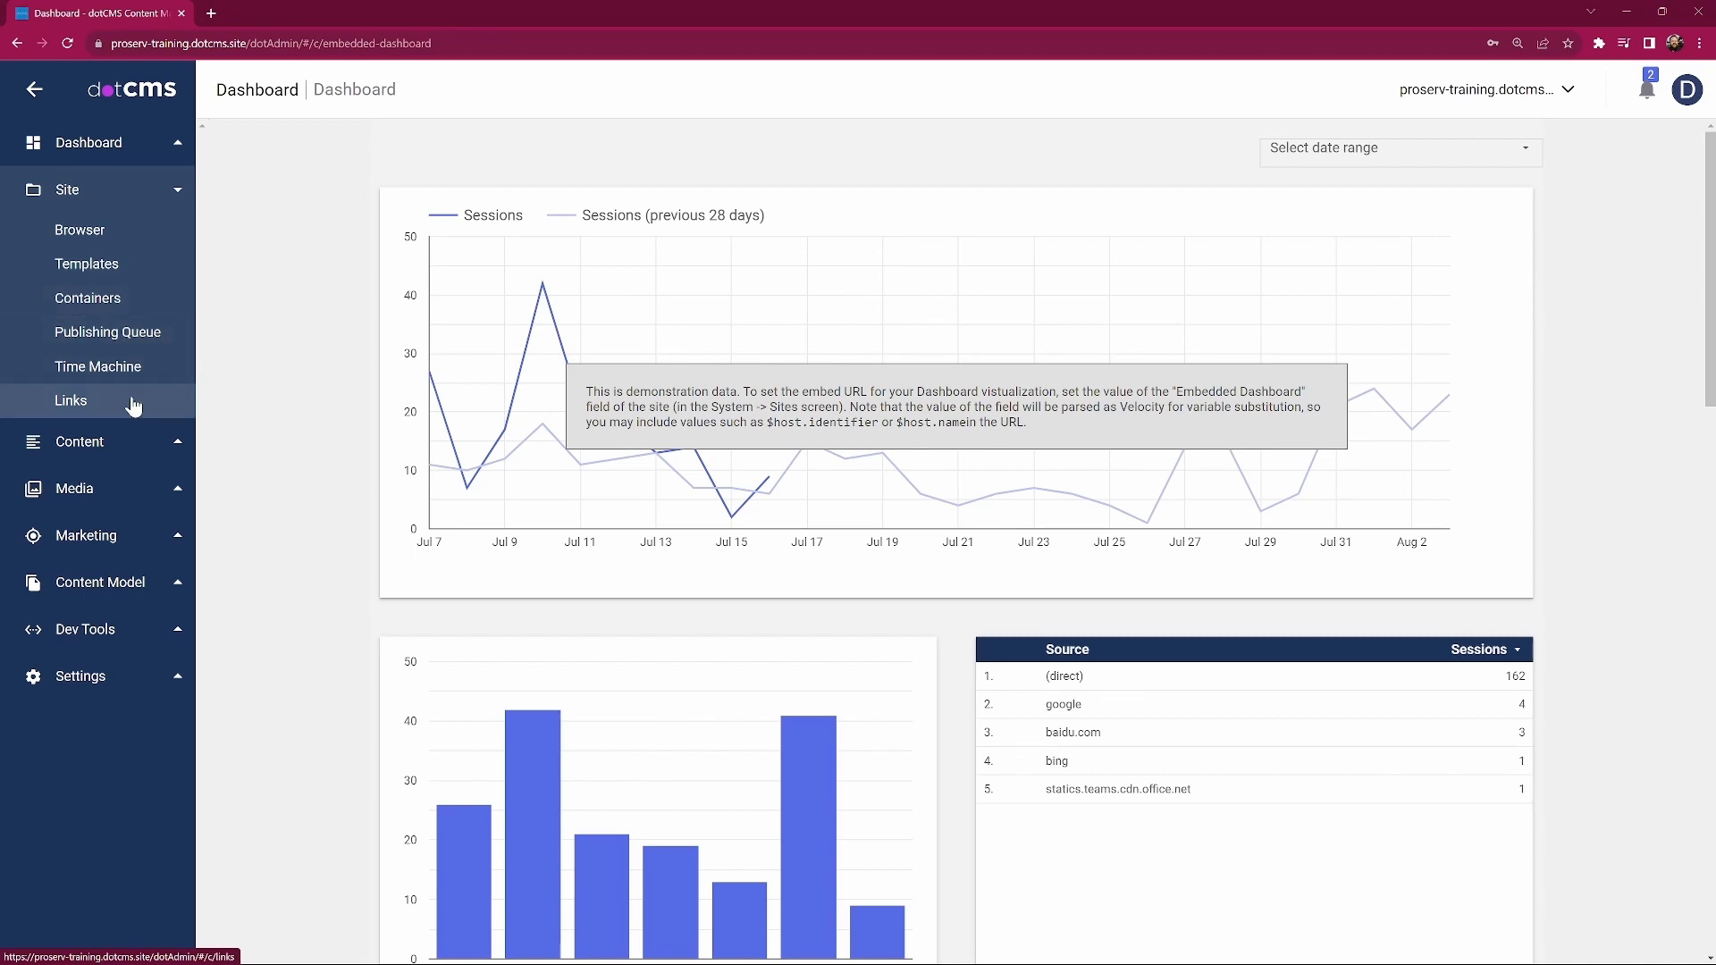
click(105, 445)
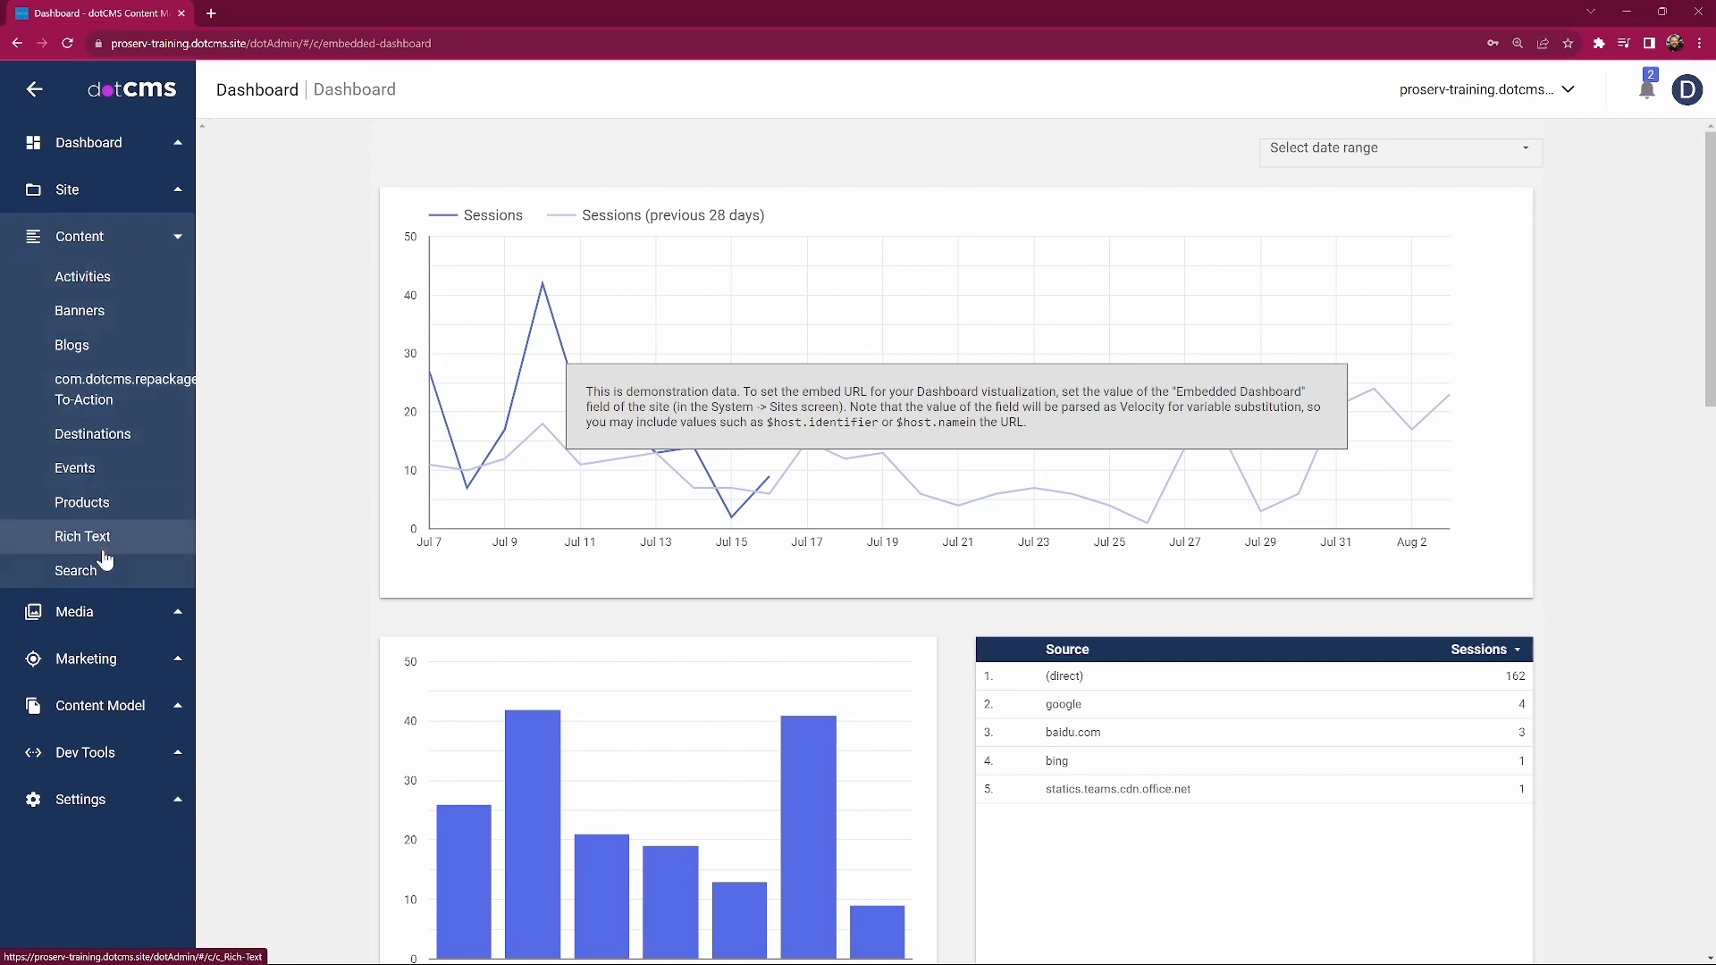
click(123, 611)
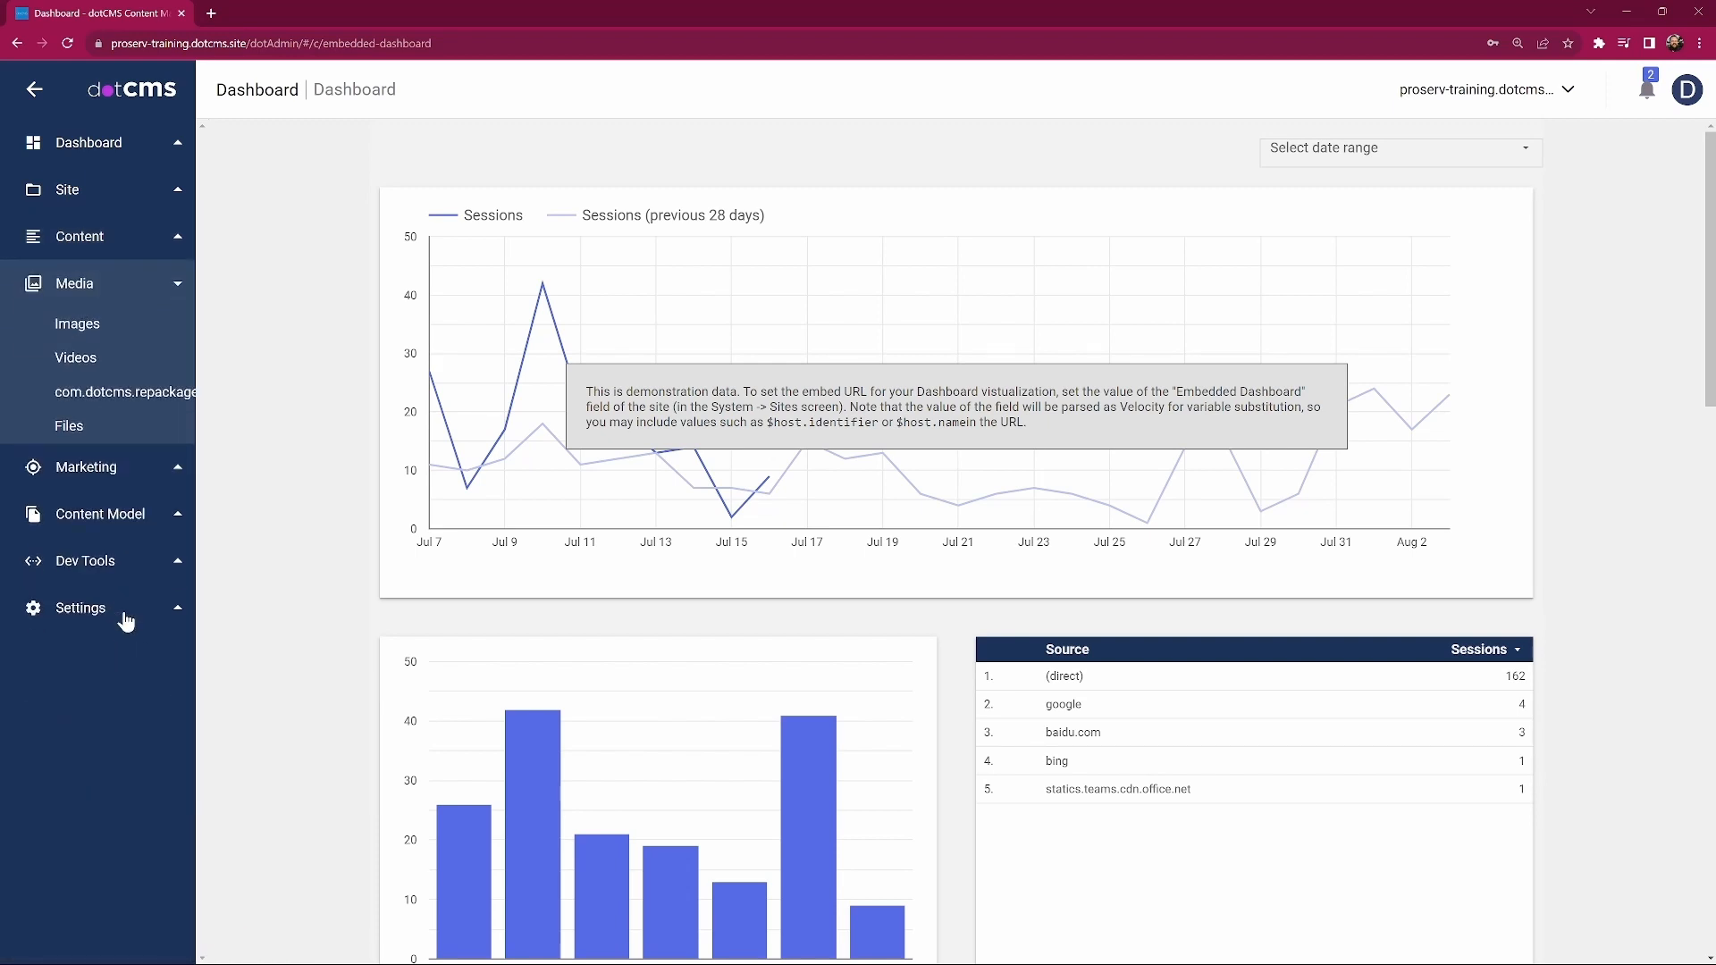
click(102, 468)
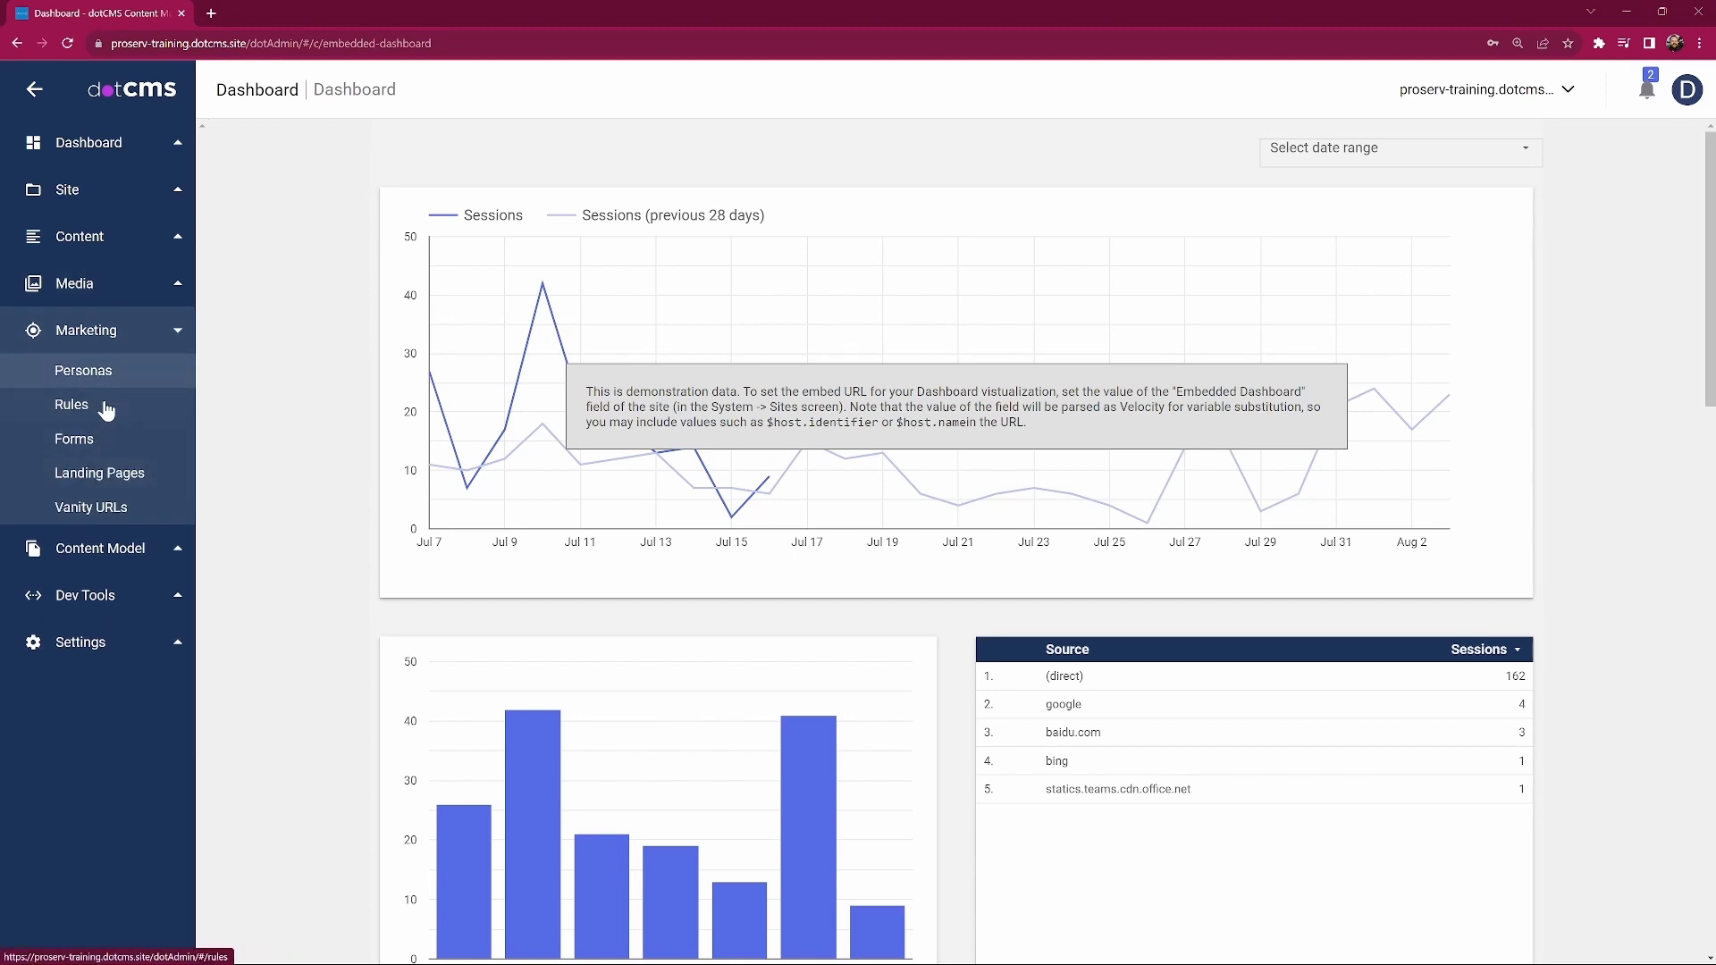
click(132, 556)
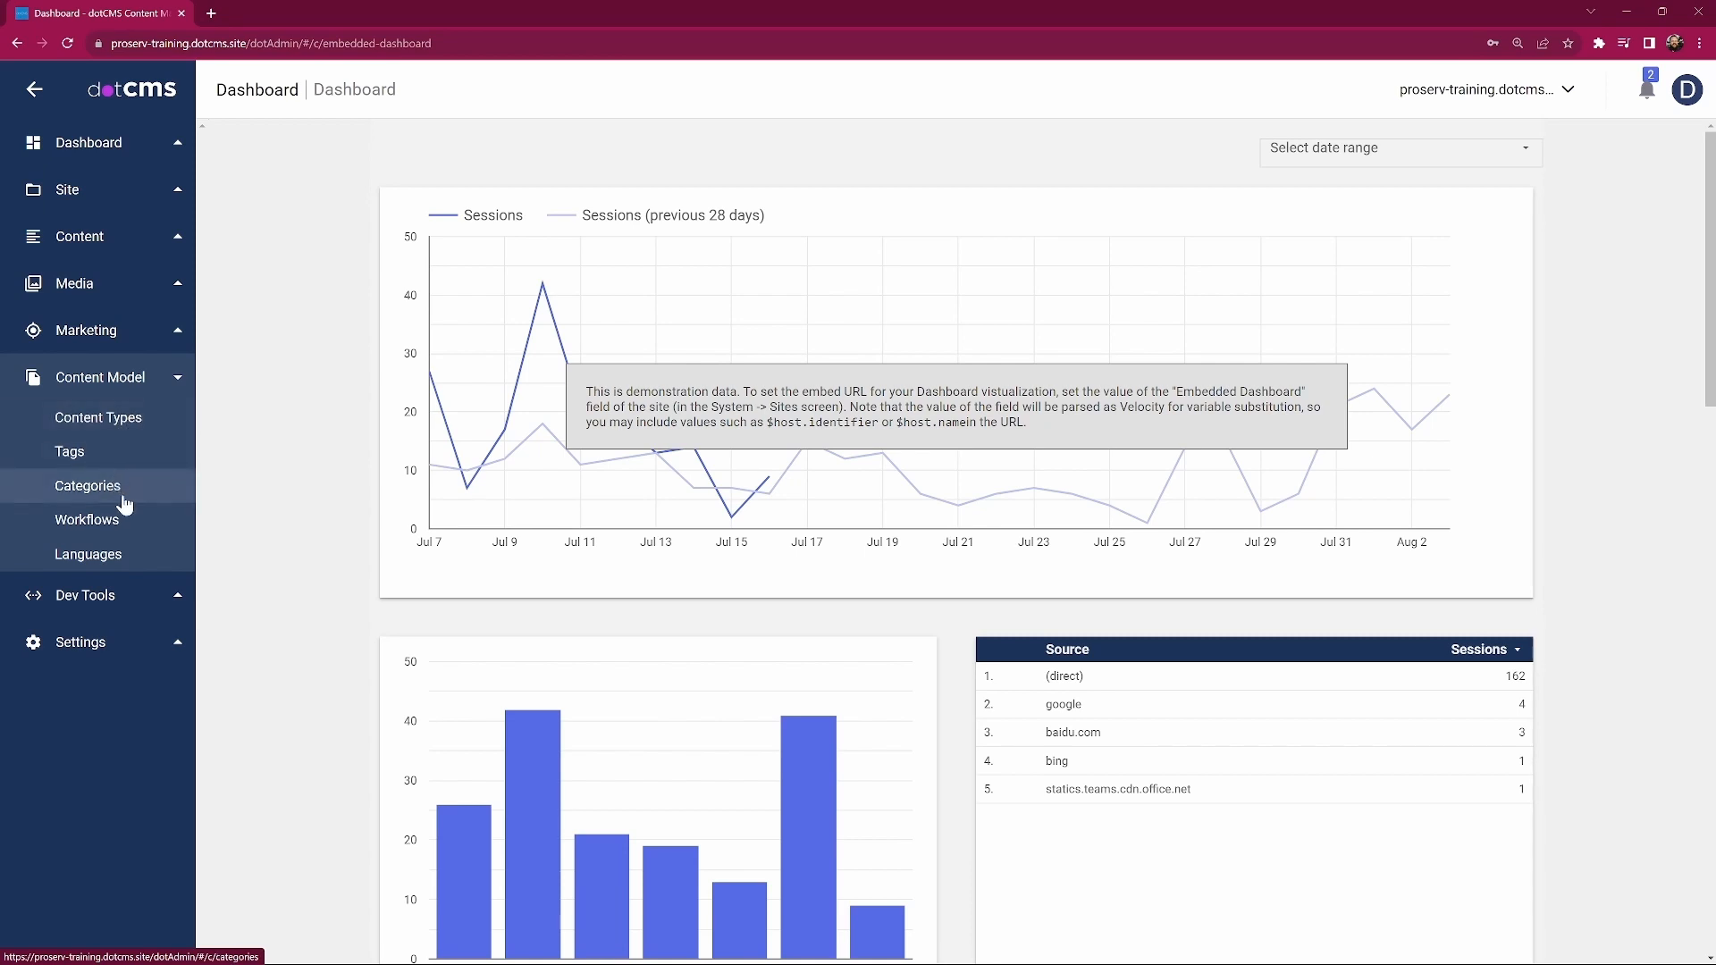
click(131, 598)
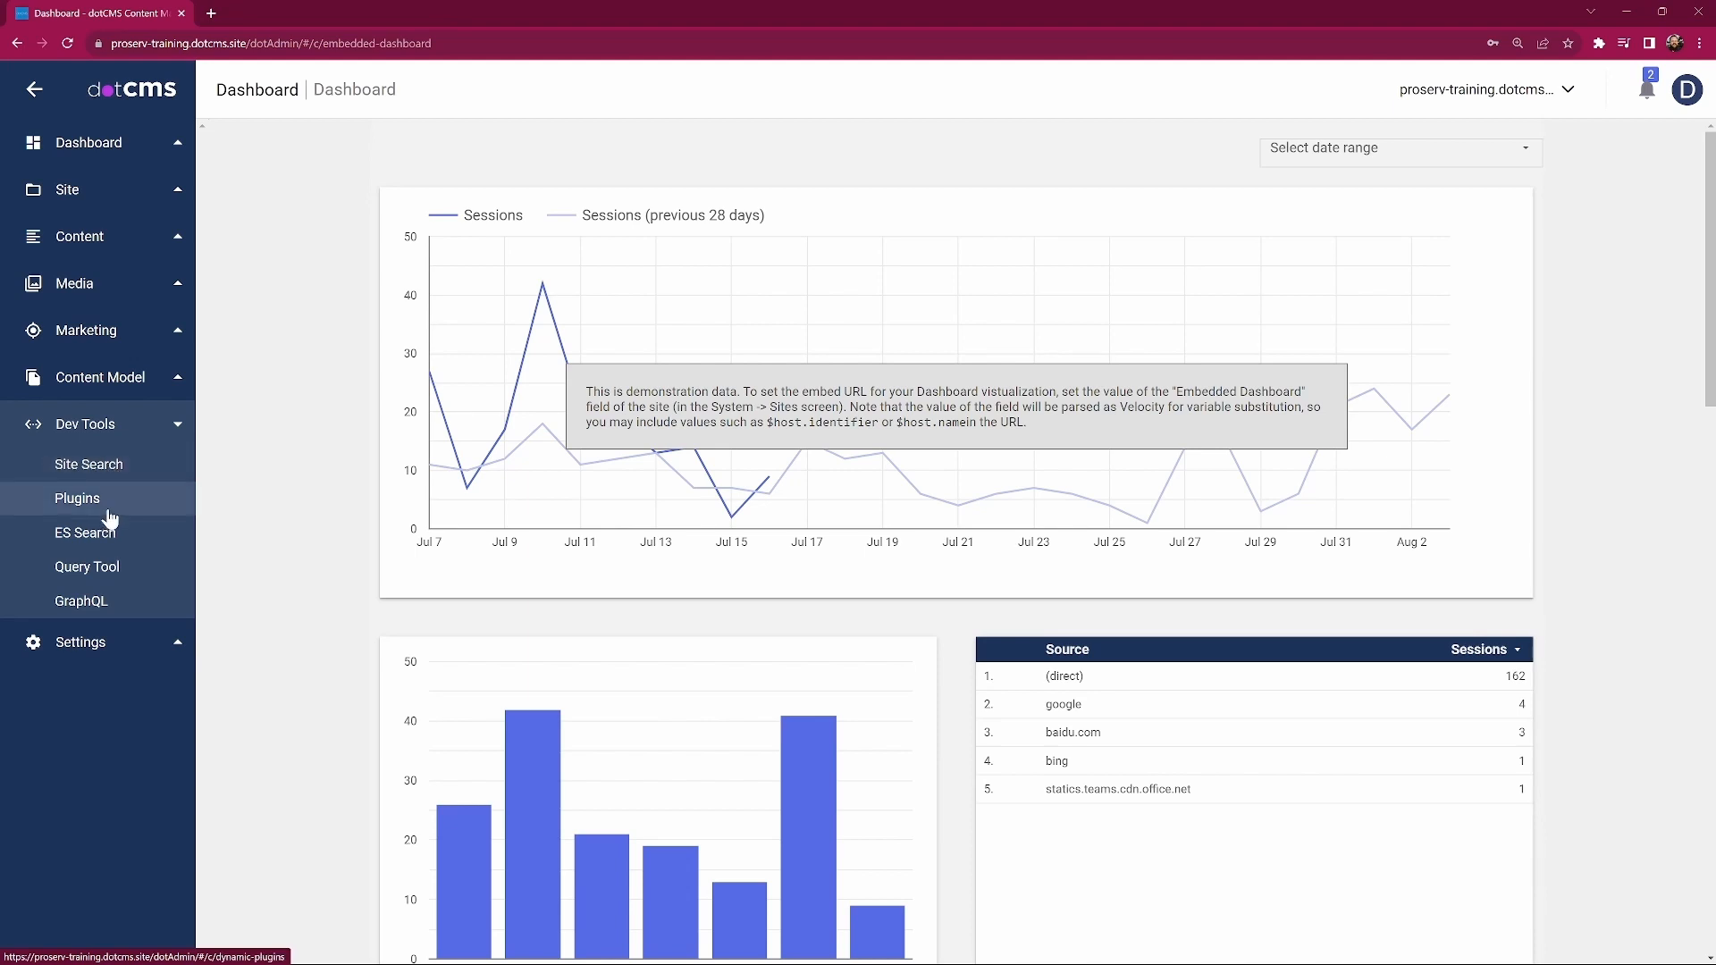
click(119, 640)
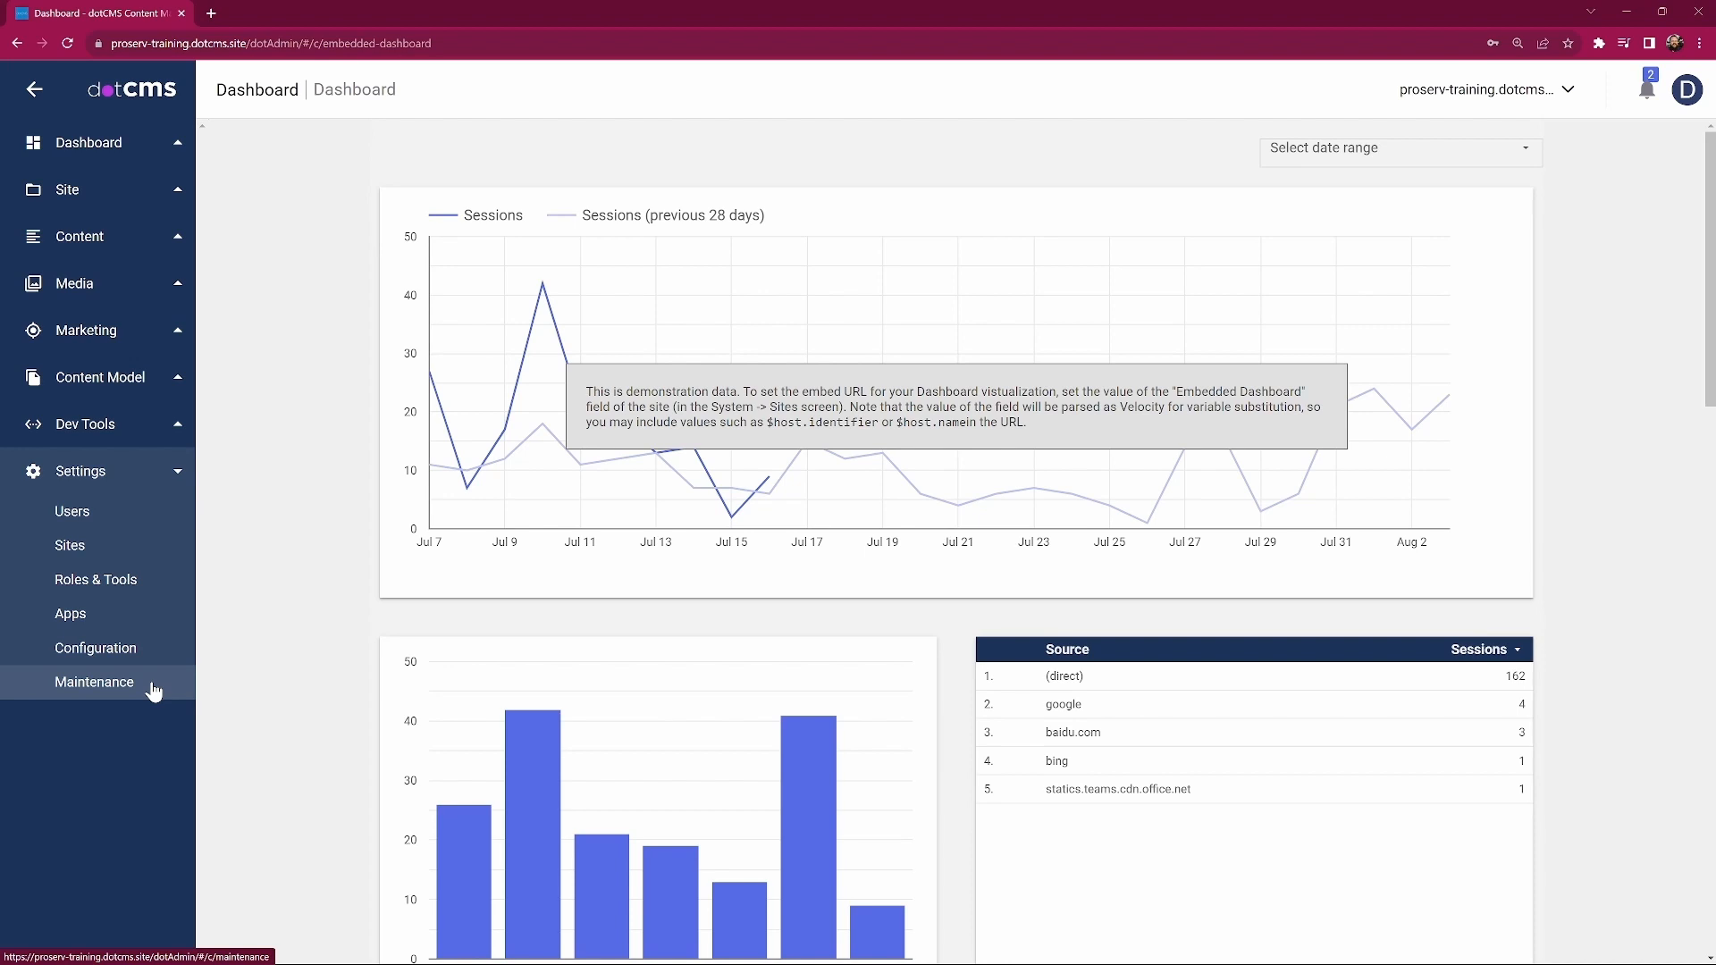
Collapse the Settings group, and review the account options, the notifications and the list of available sites.
click(146, 472)
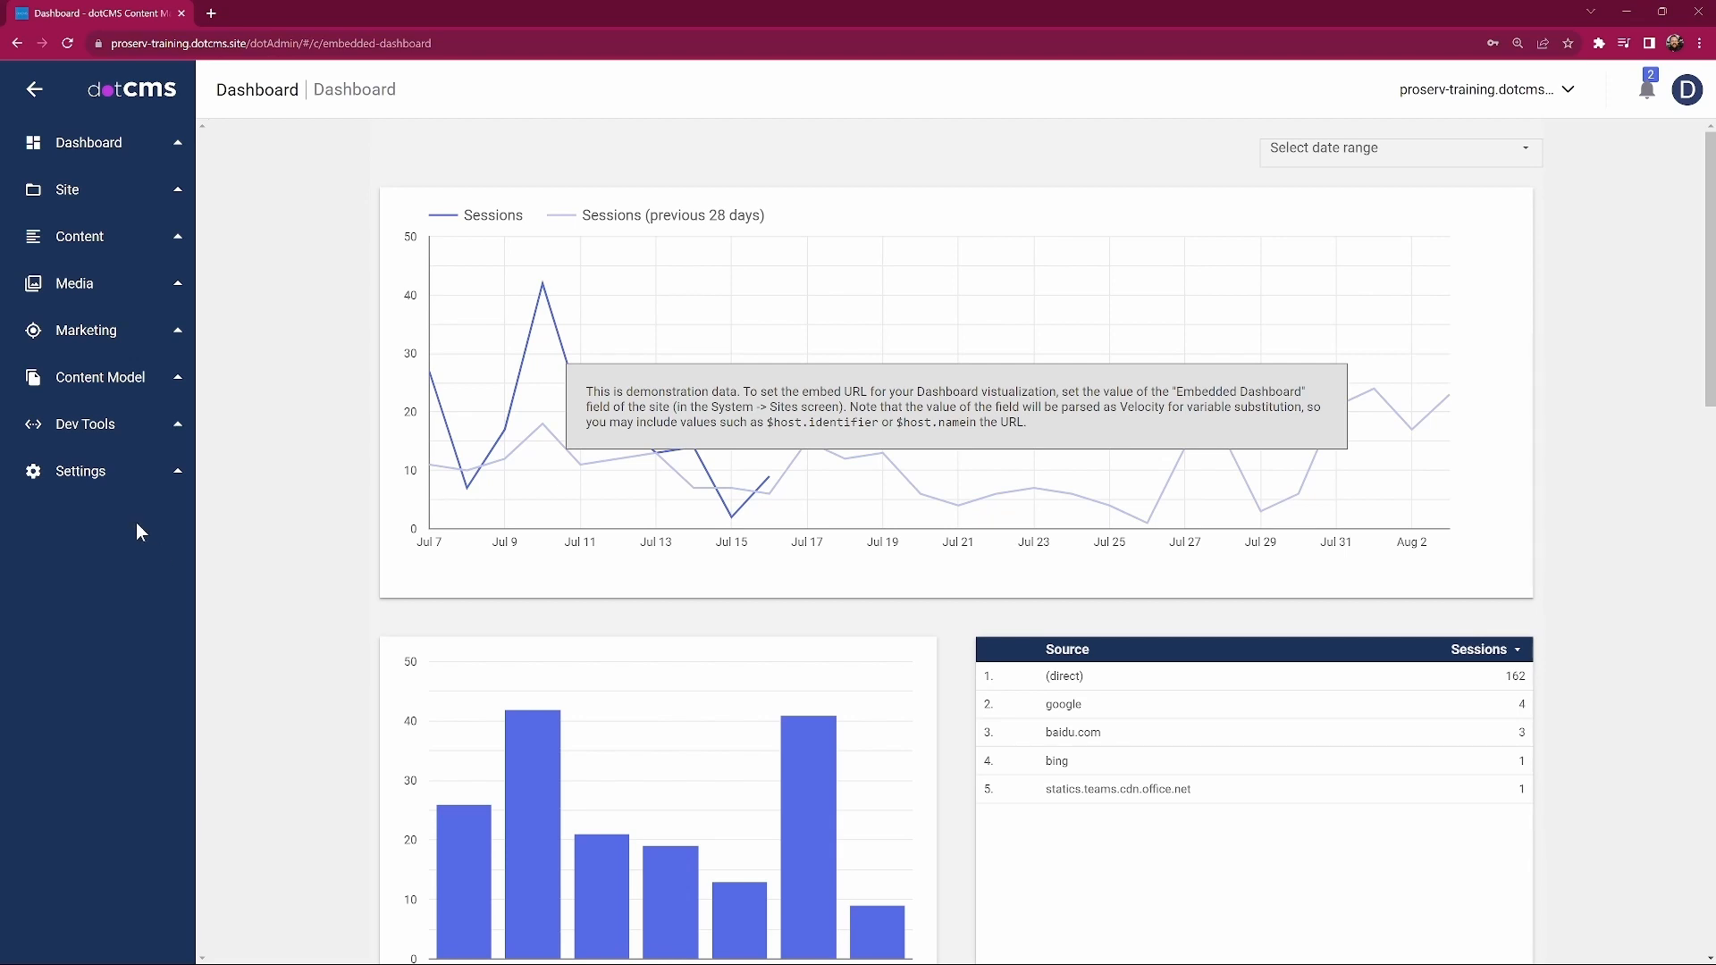
click(1688, 94)
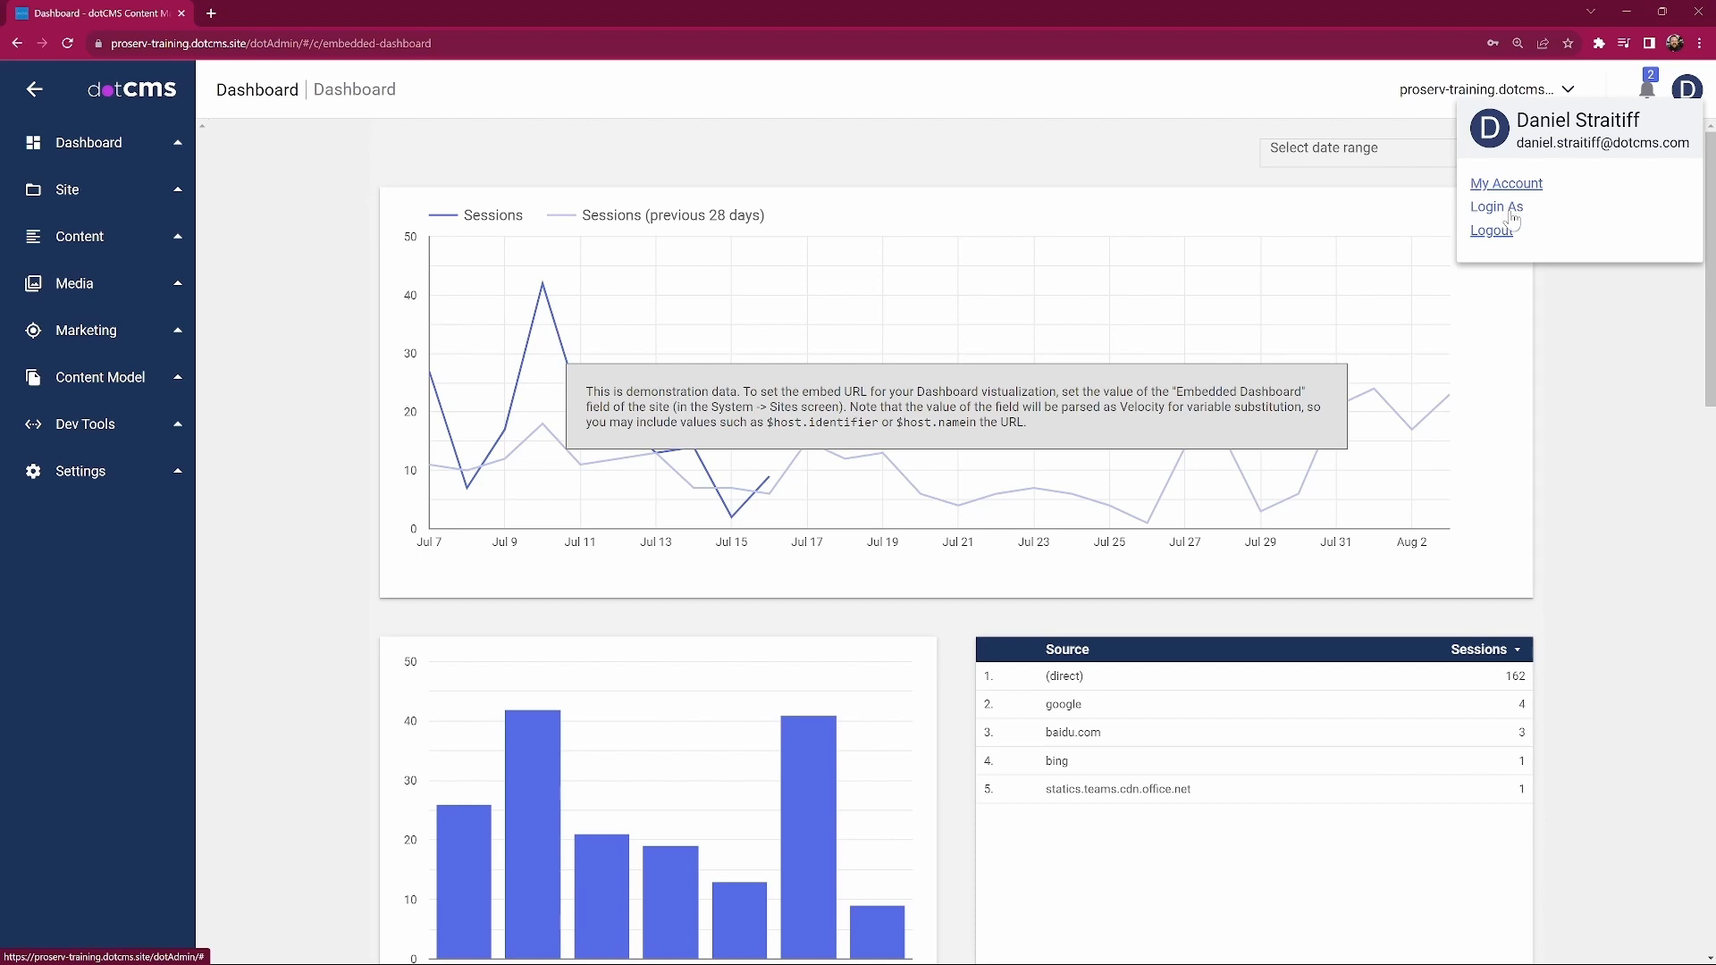
click(1650, 88)
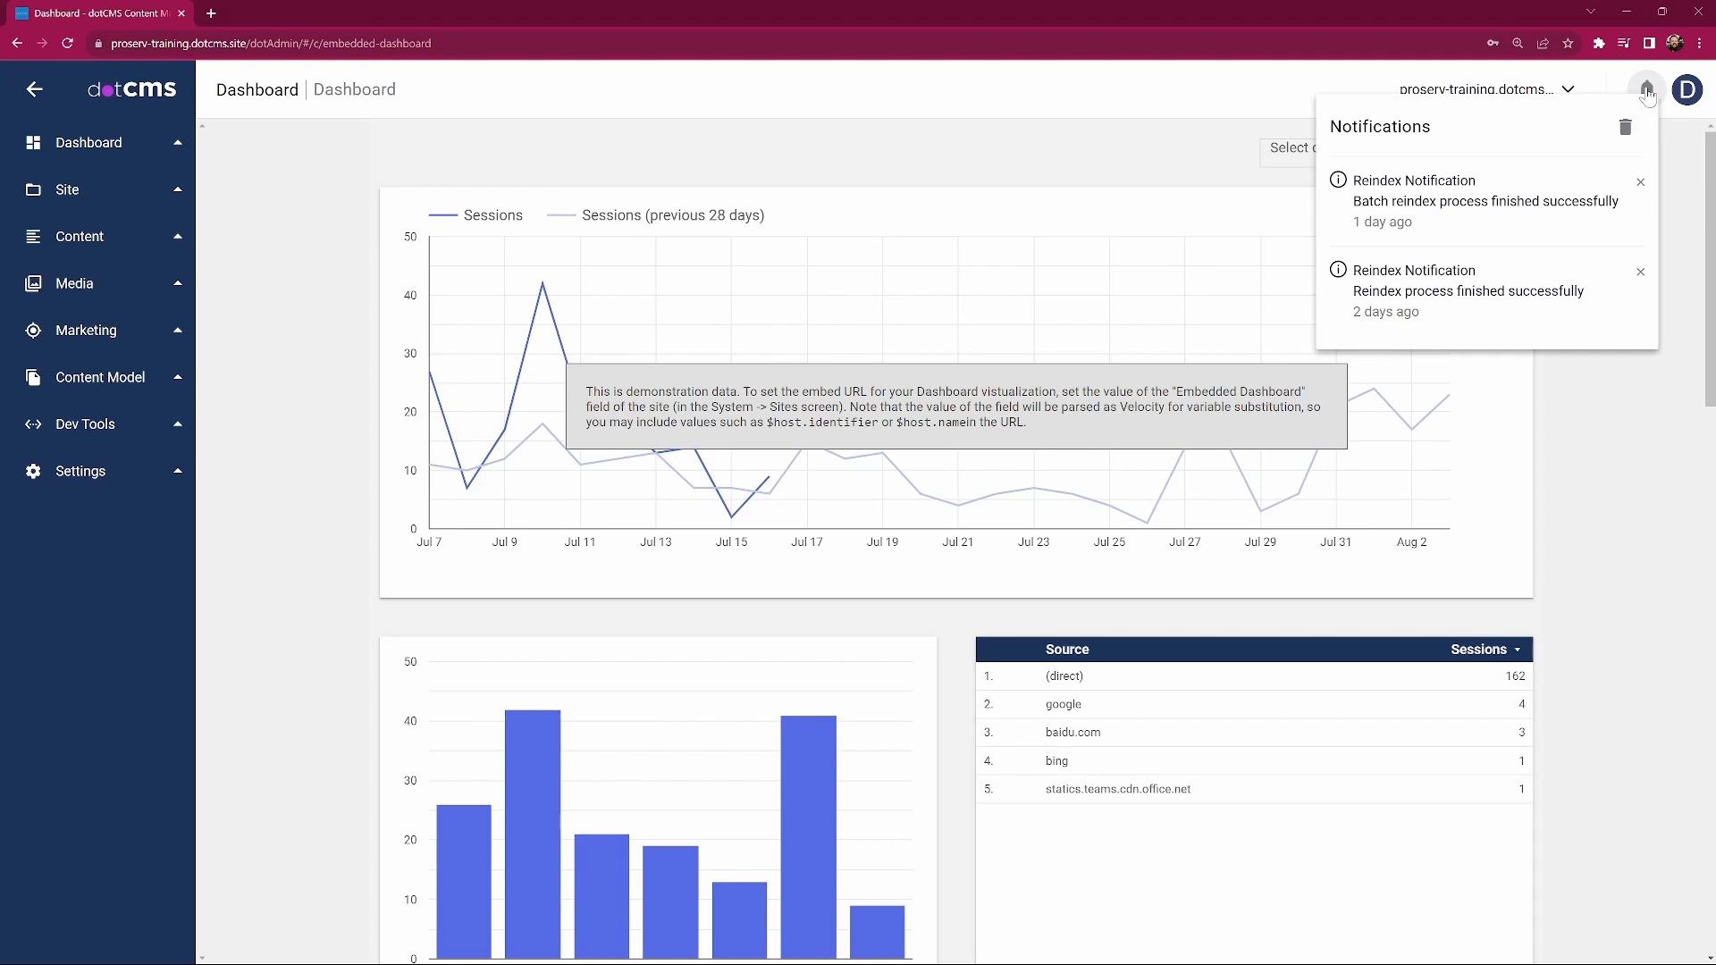
click(1653, 96)
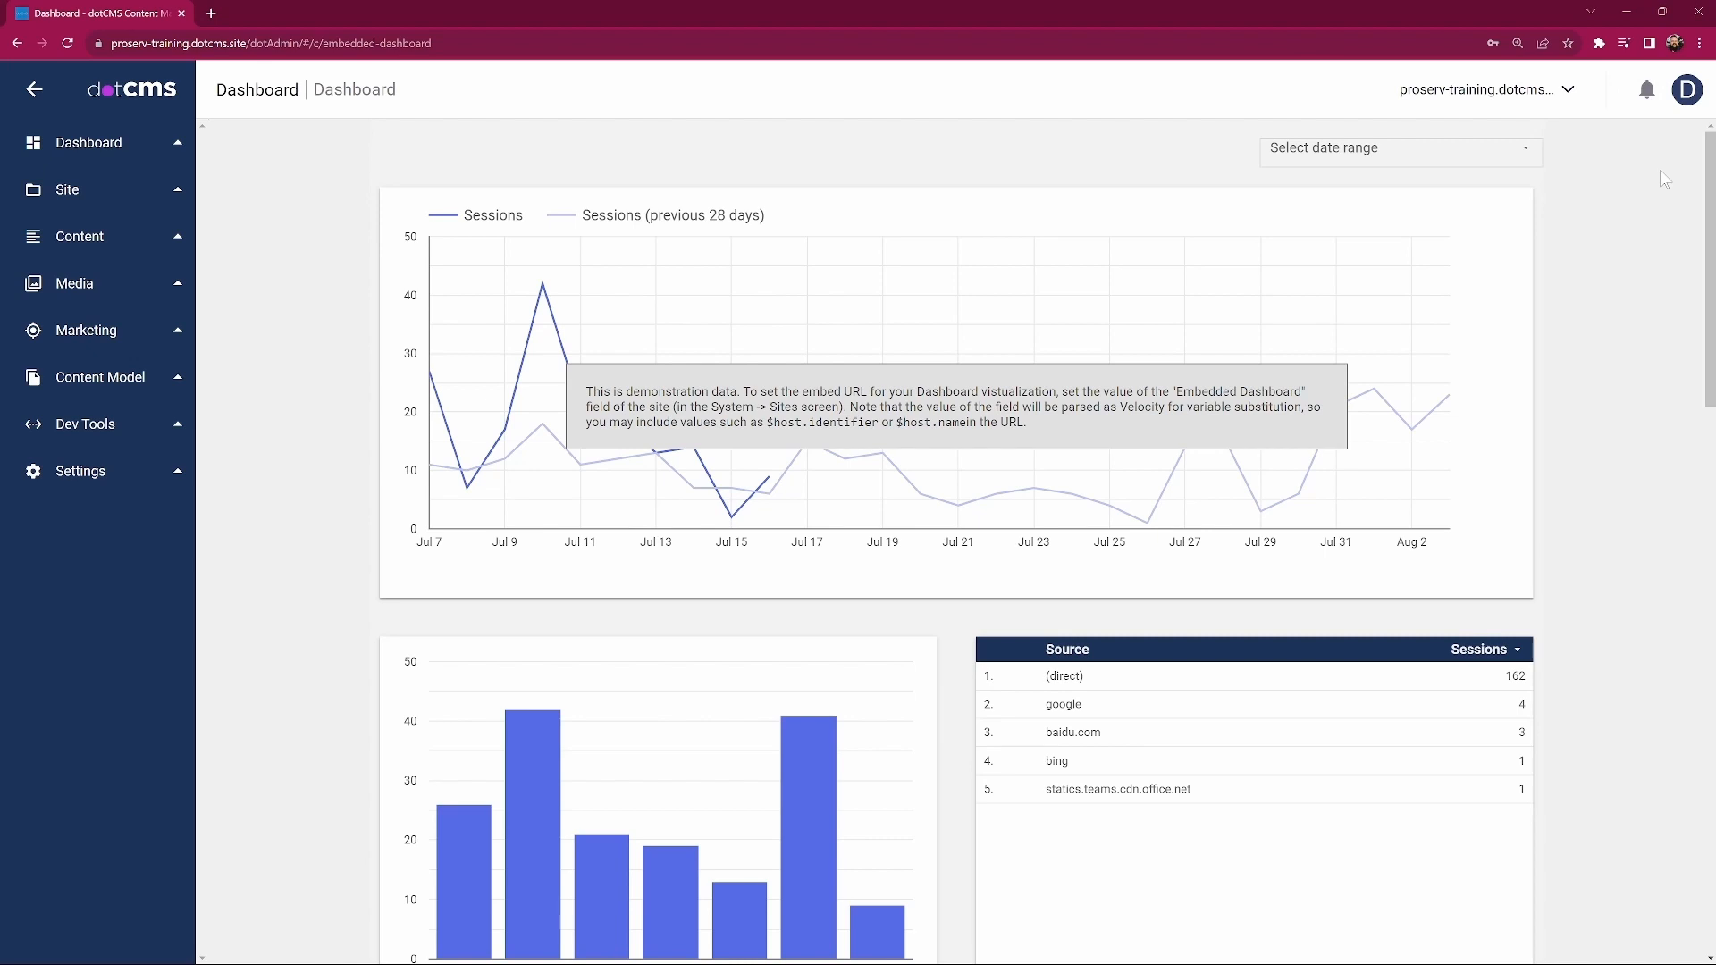
click(1573, 97)
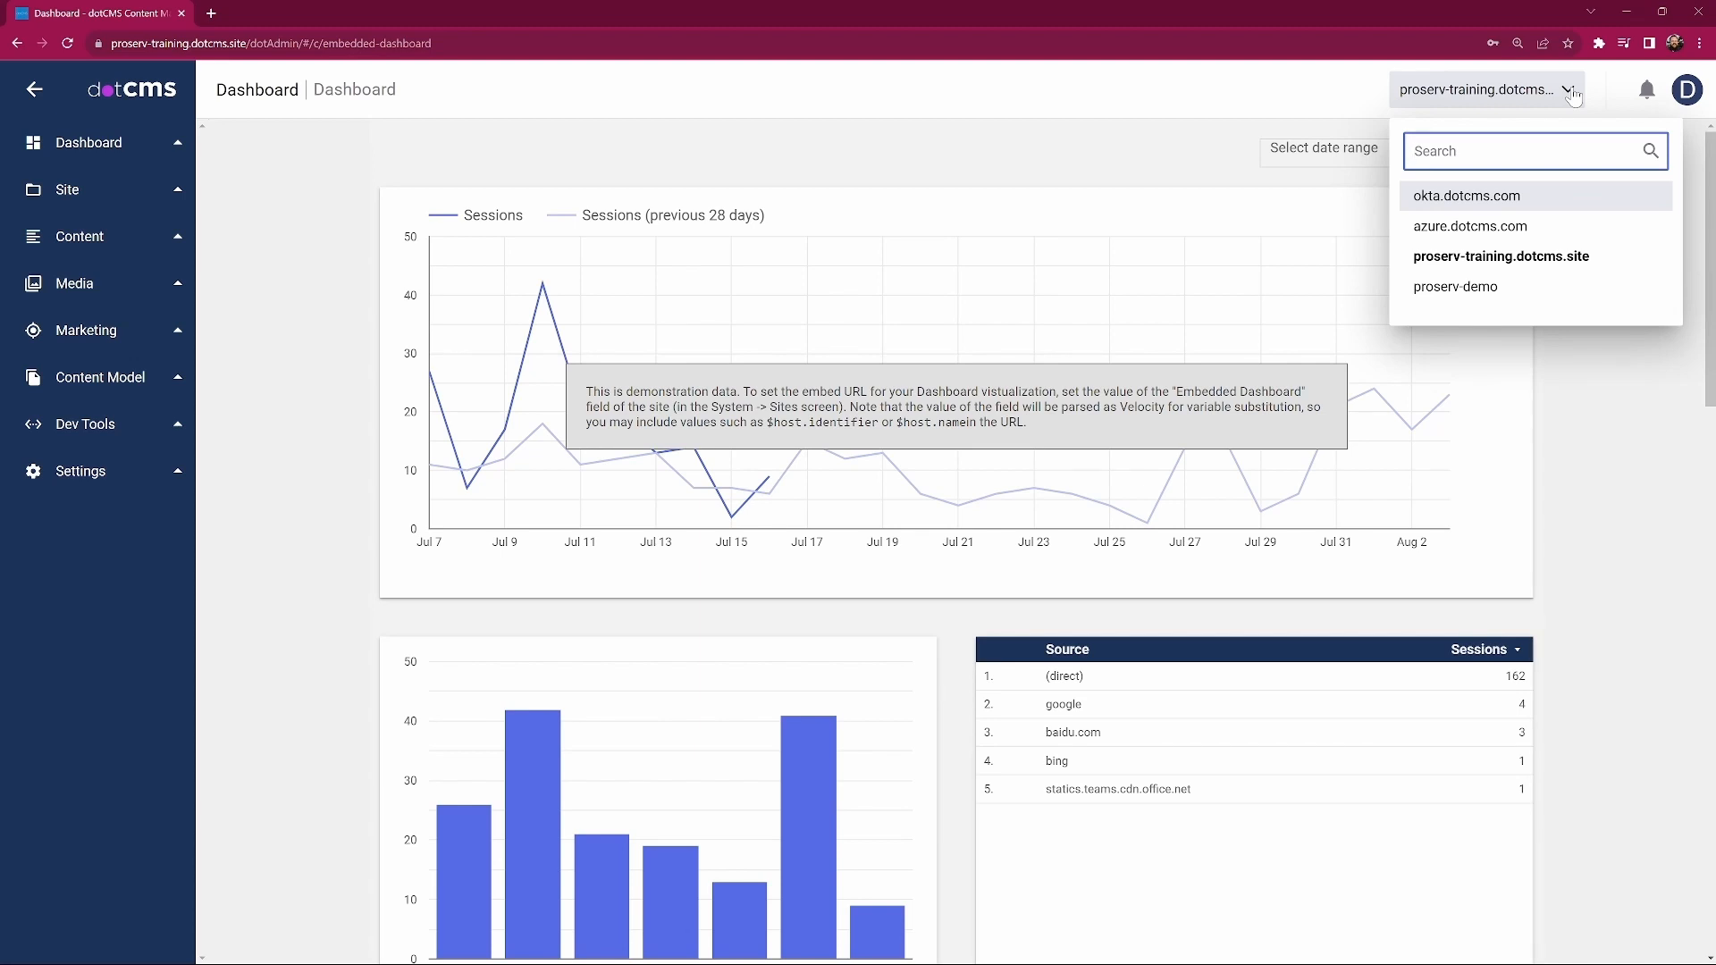
click(1573, 97)
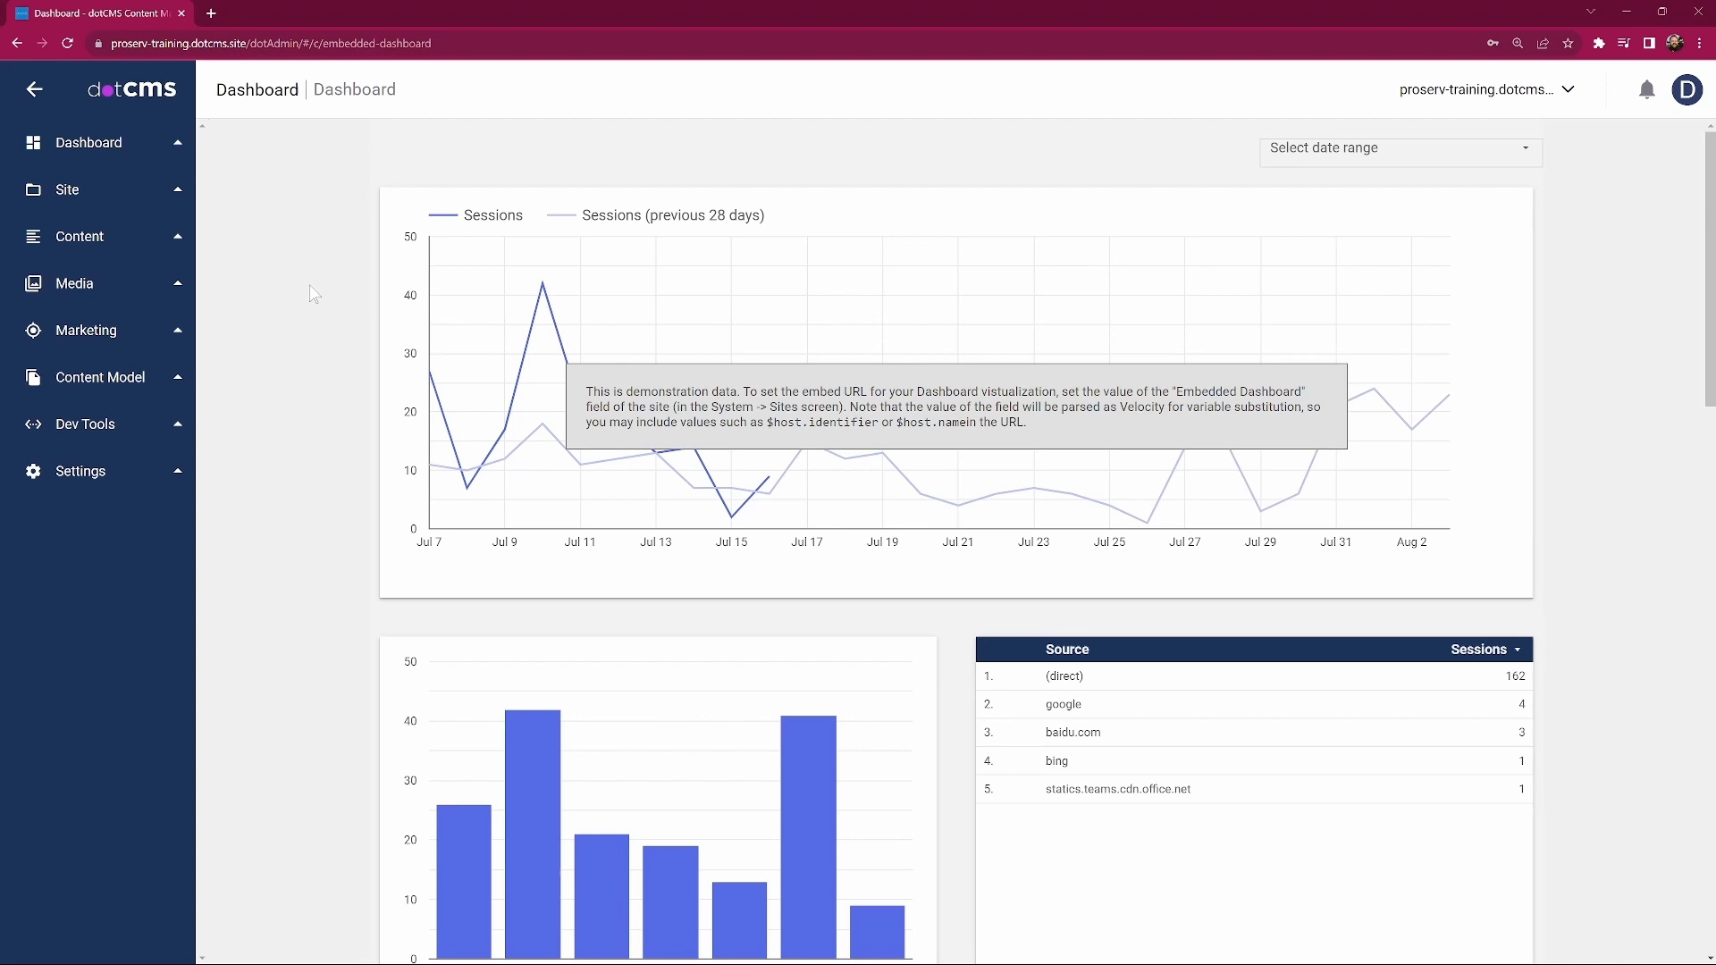
View the application/vtl/activities folder in the Site Browser and the status history of the Publishing Queue.
click(104, 192)
click(80, 231)
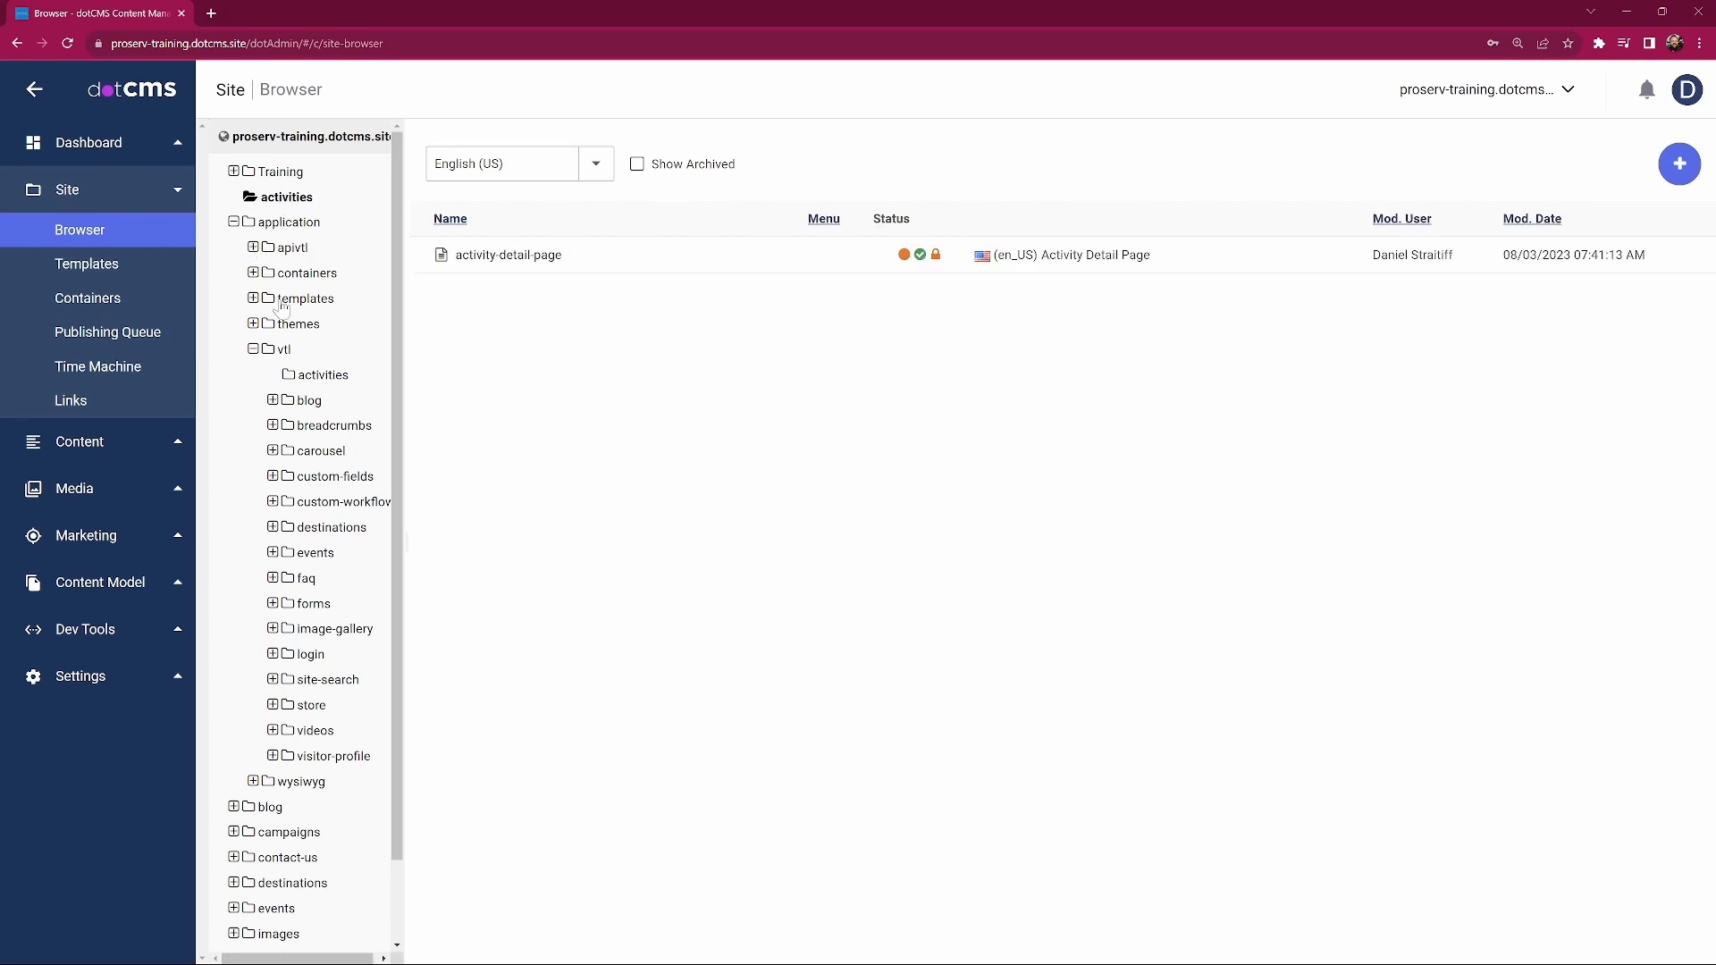
click(314, 376)
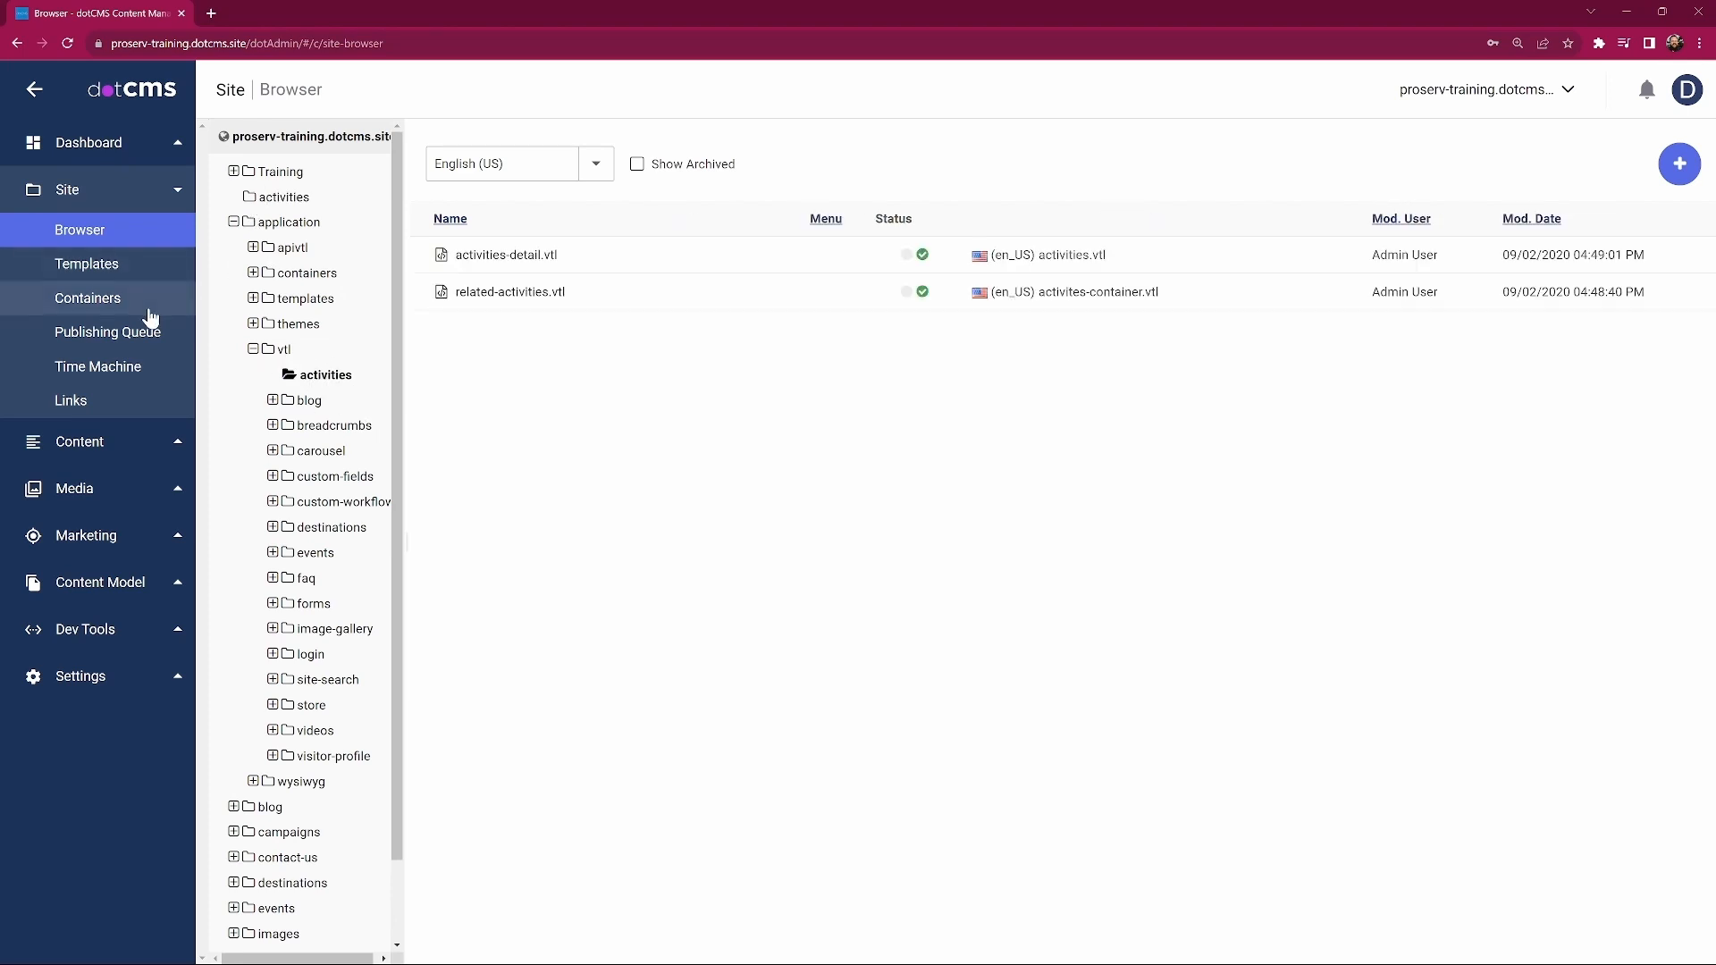
click(125, 334)
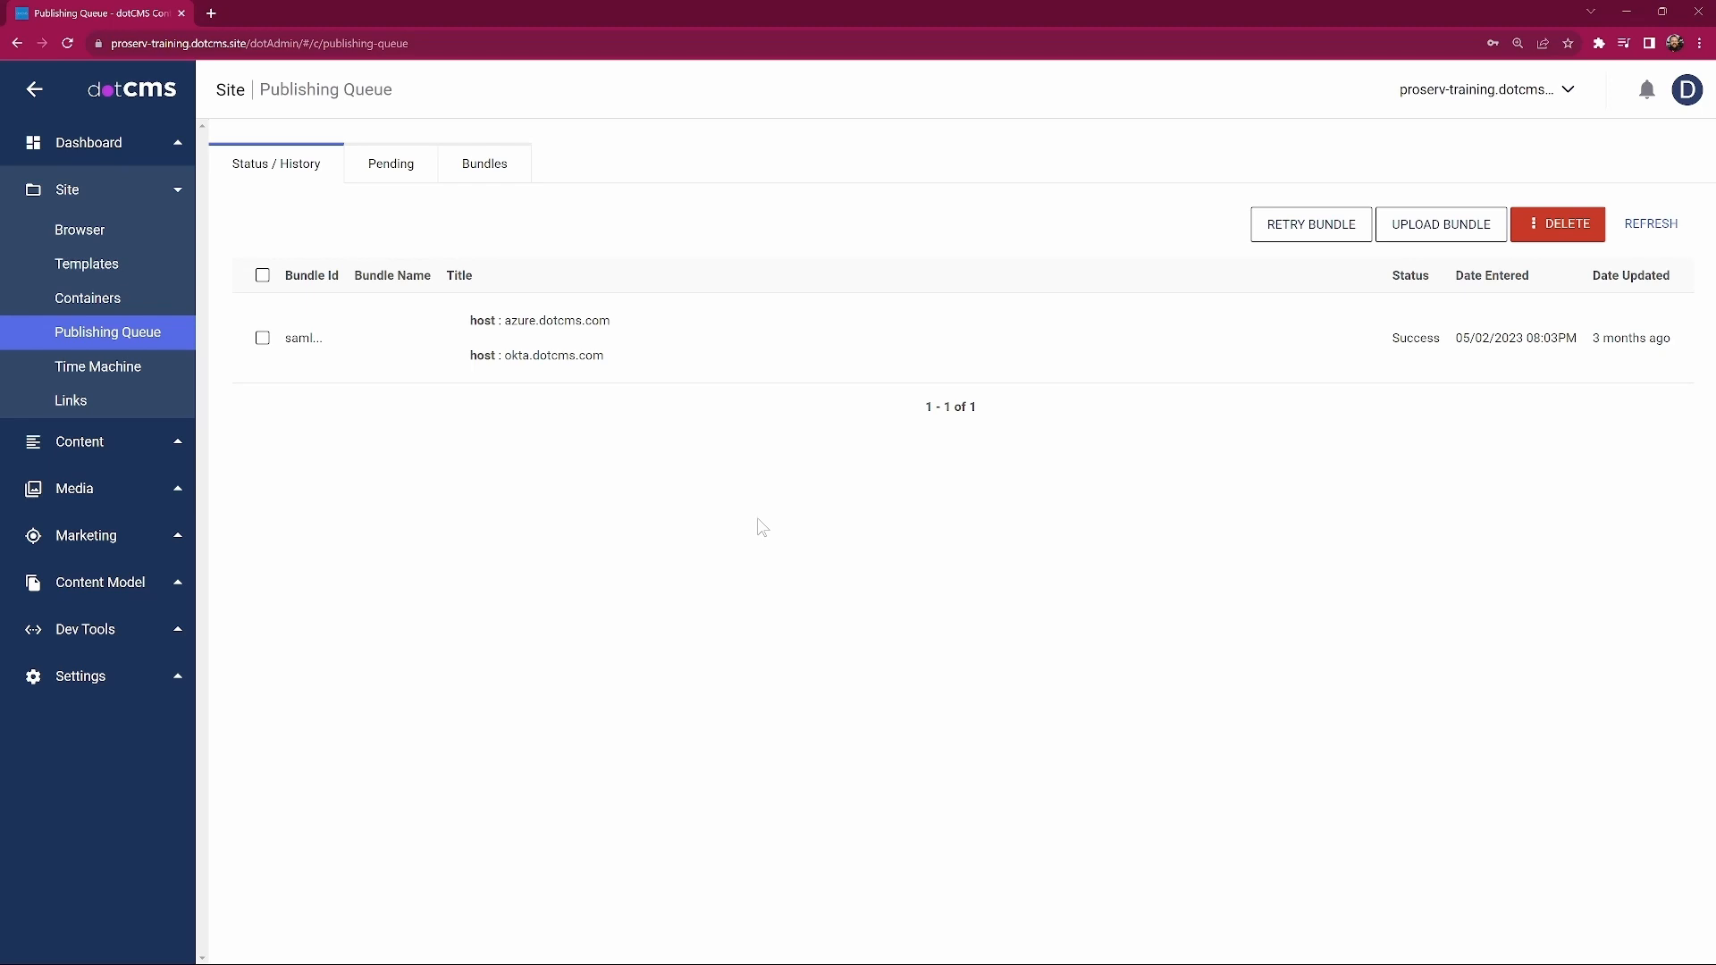
View the content listings for Activities and Banners.
click(104, 444)
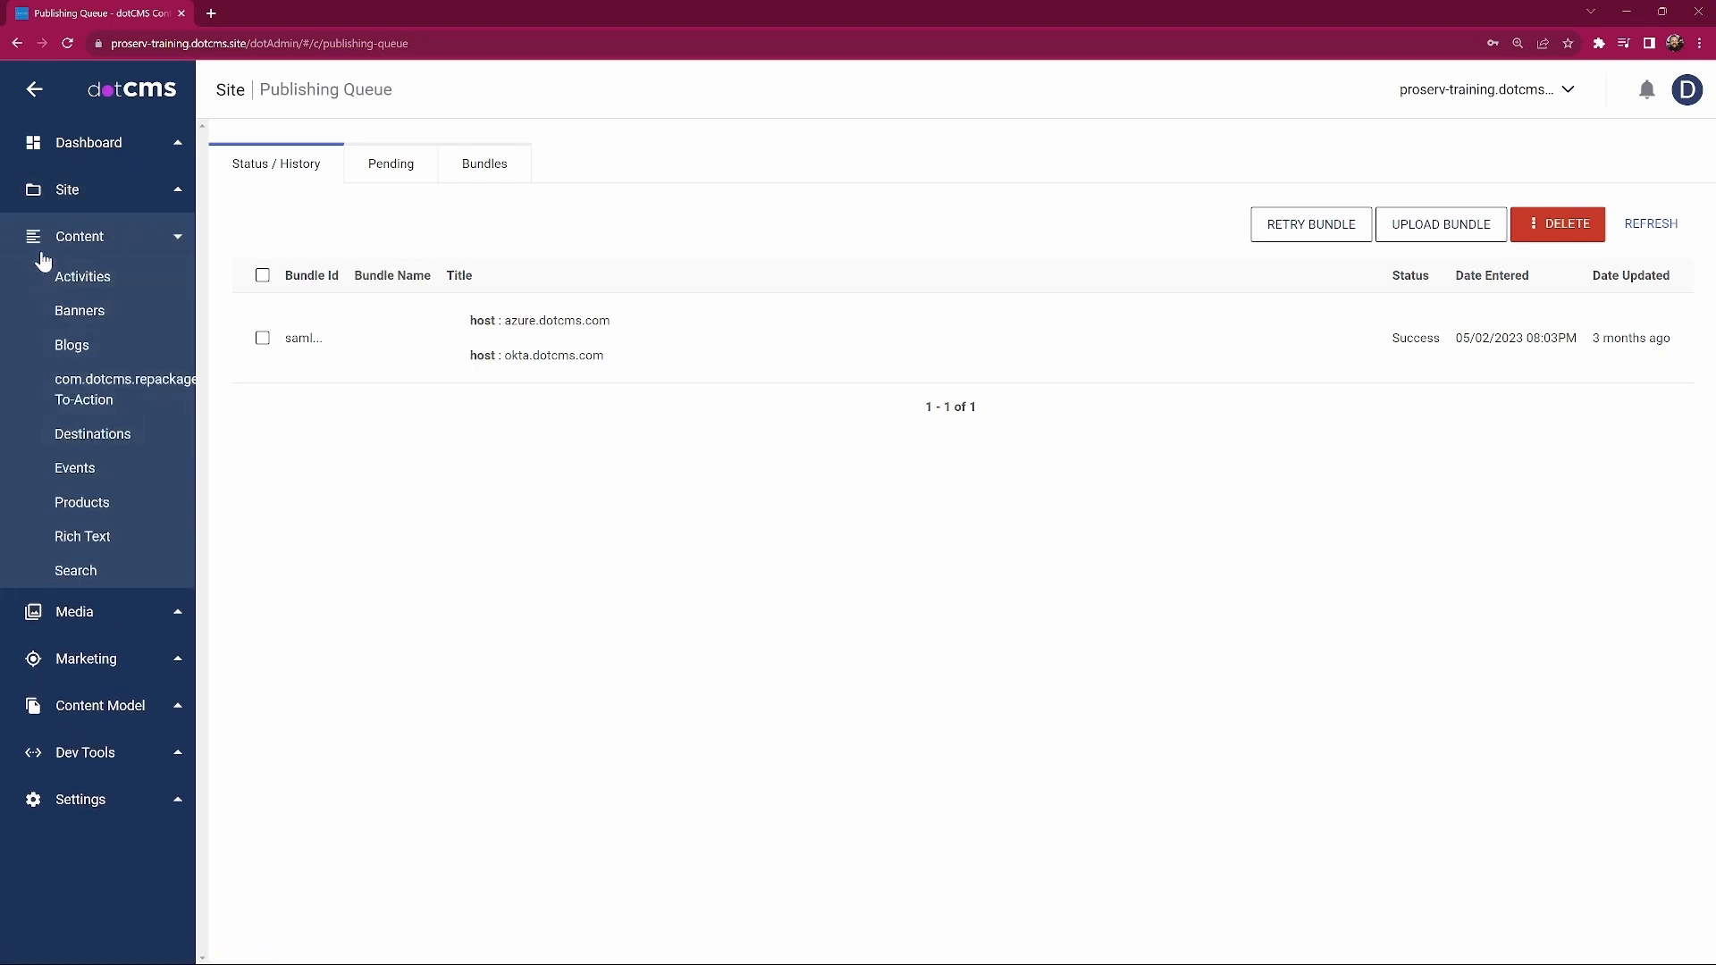
click(114, 290)
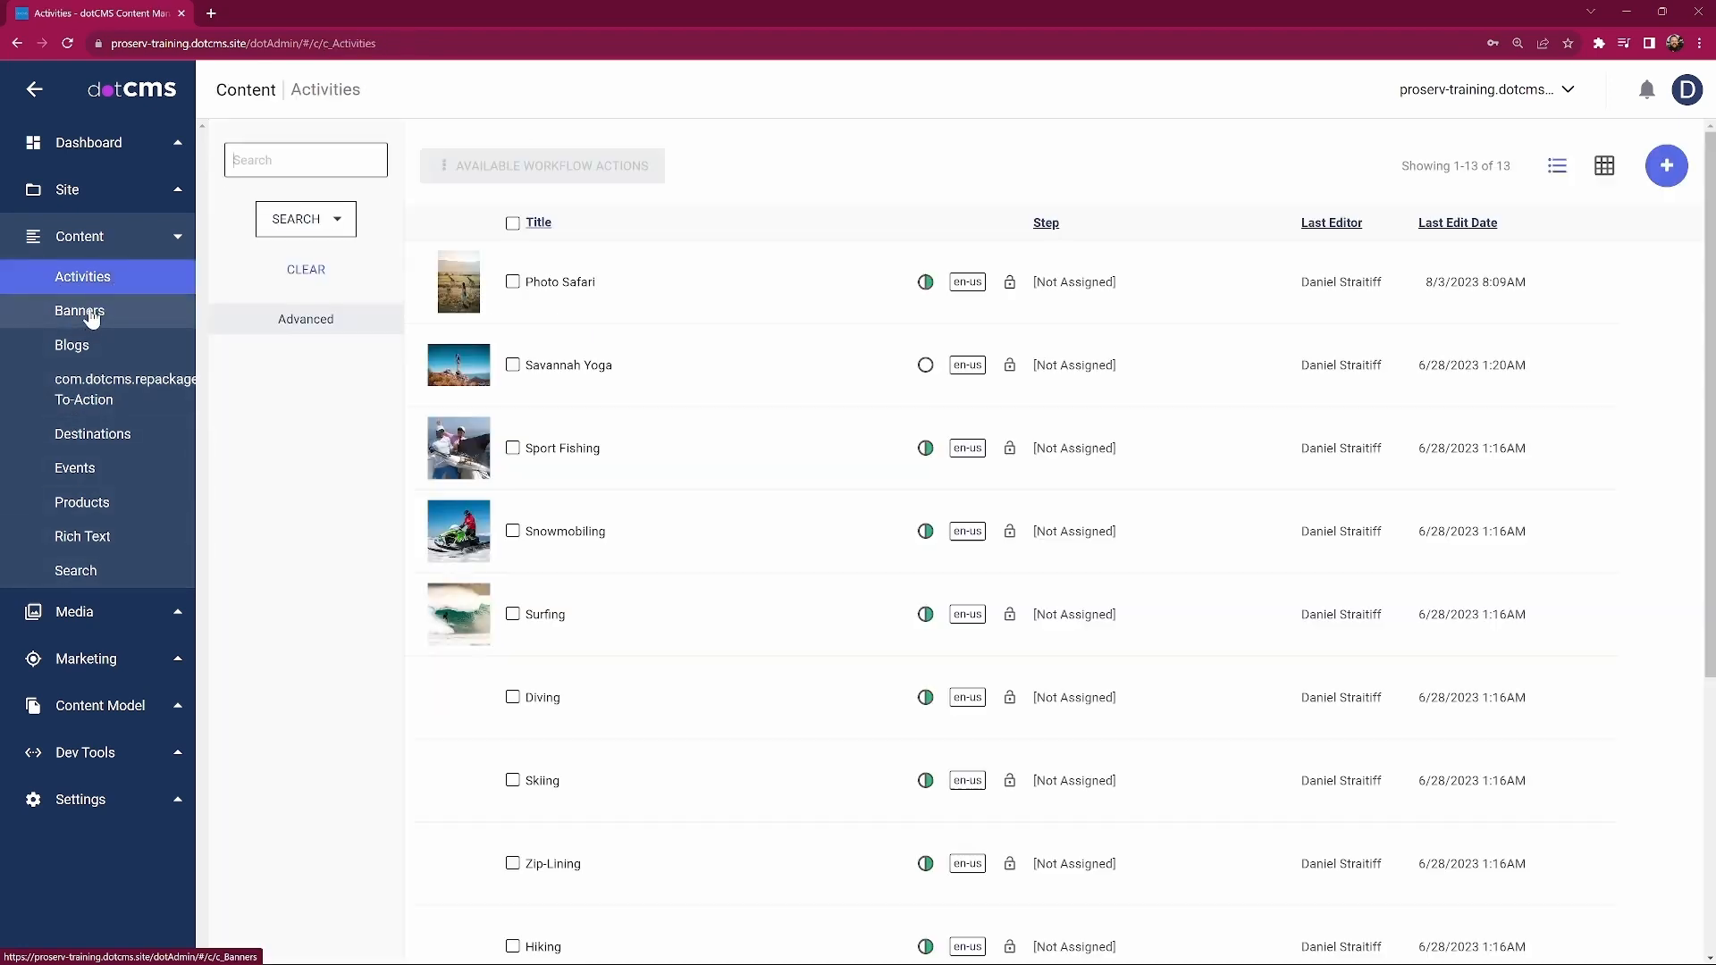
click(40, 315)
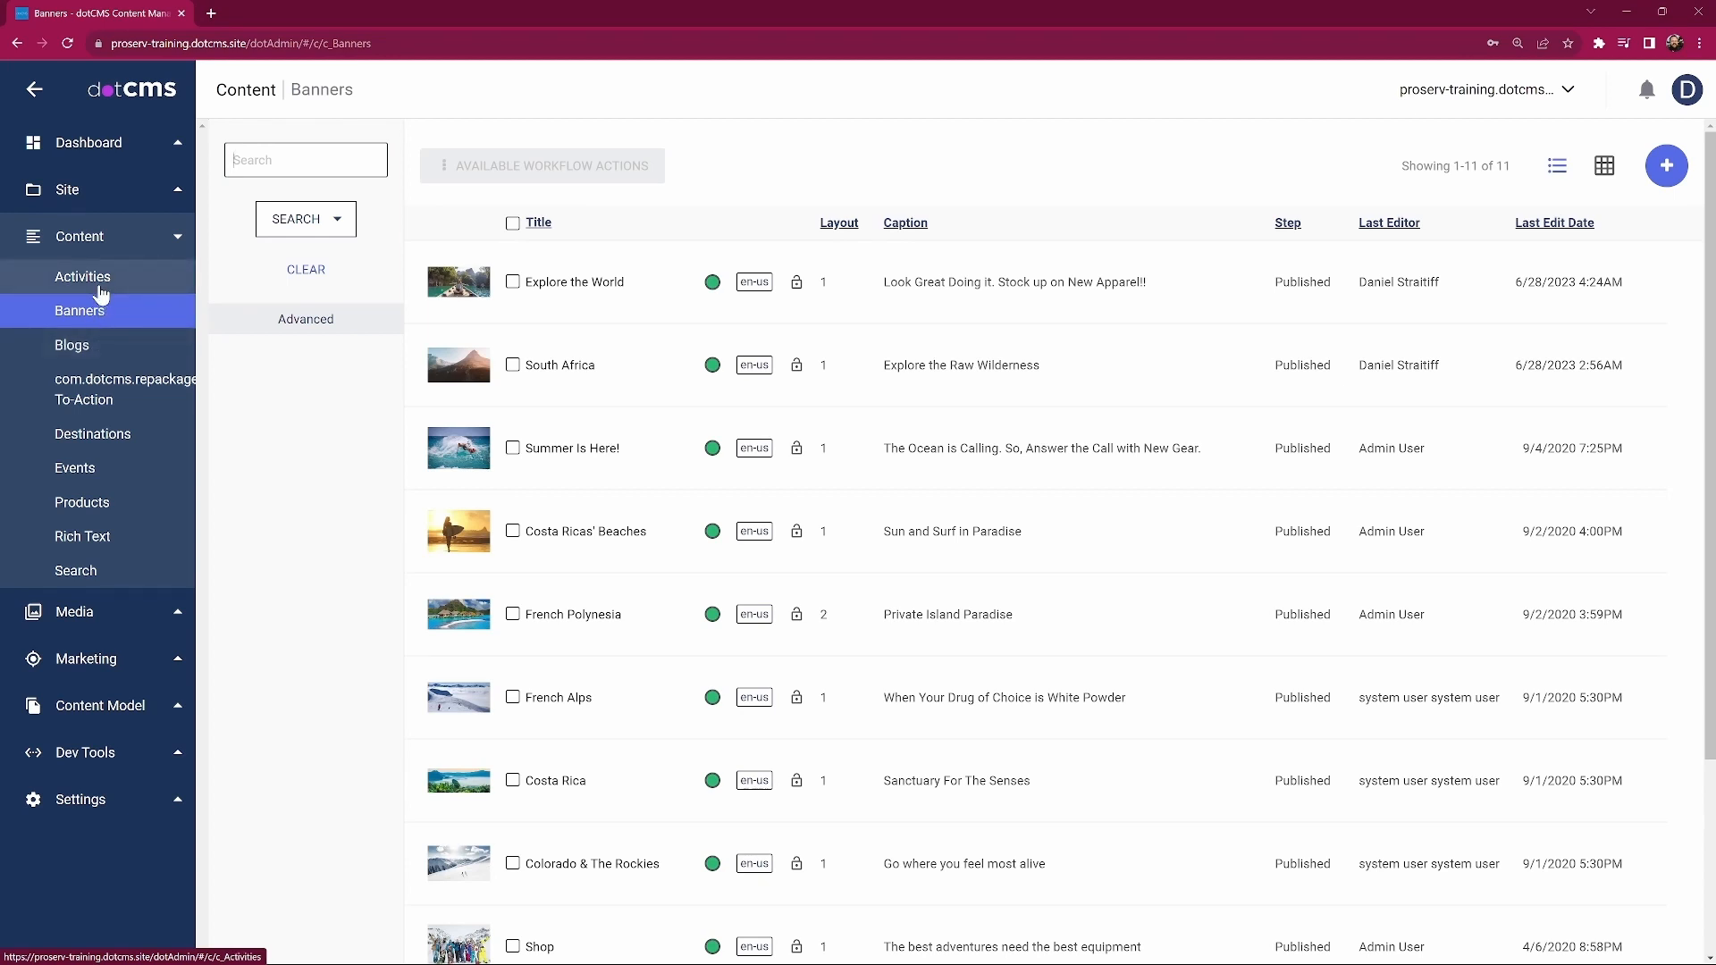
Open the search across all content, check the content type filter and reveal the advanced filters.
click(134, 573)
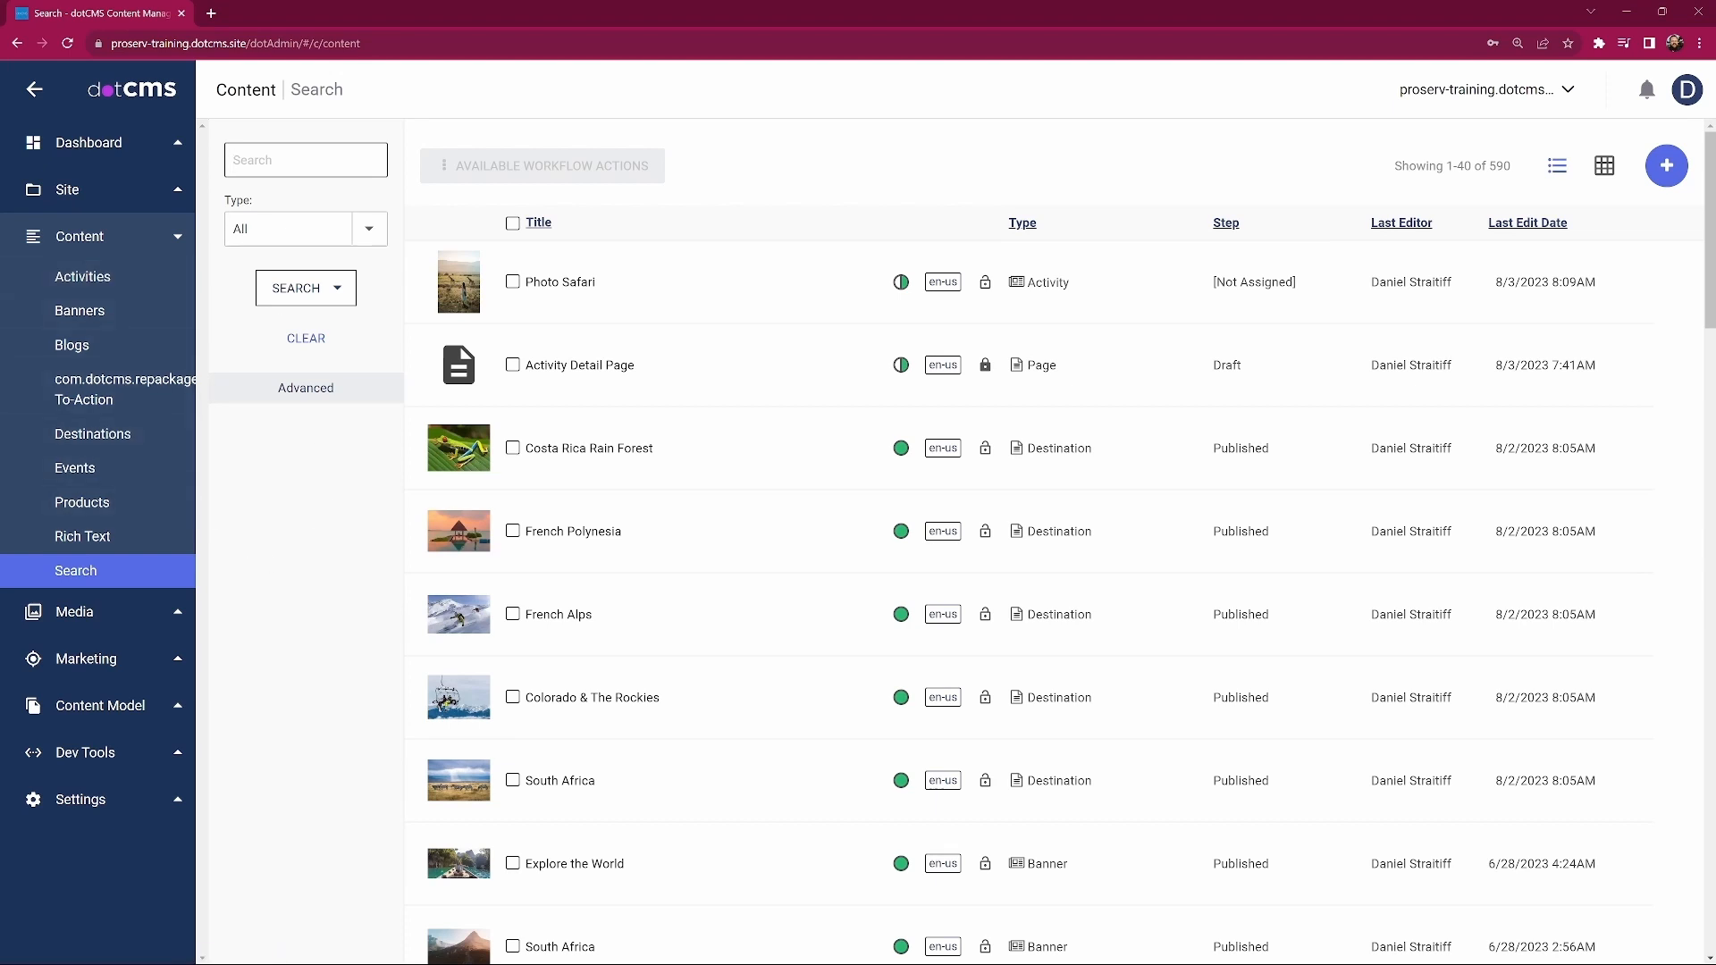
click(371, 230)
click(376, 233)
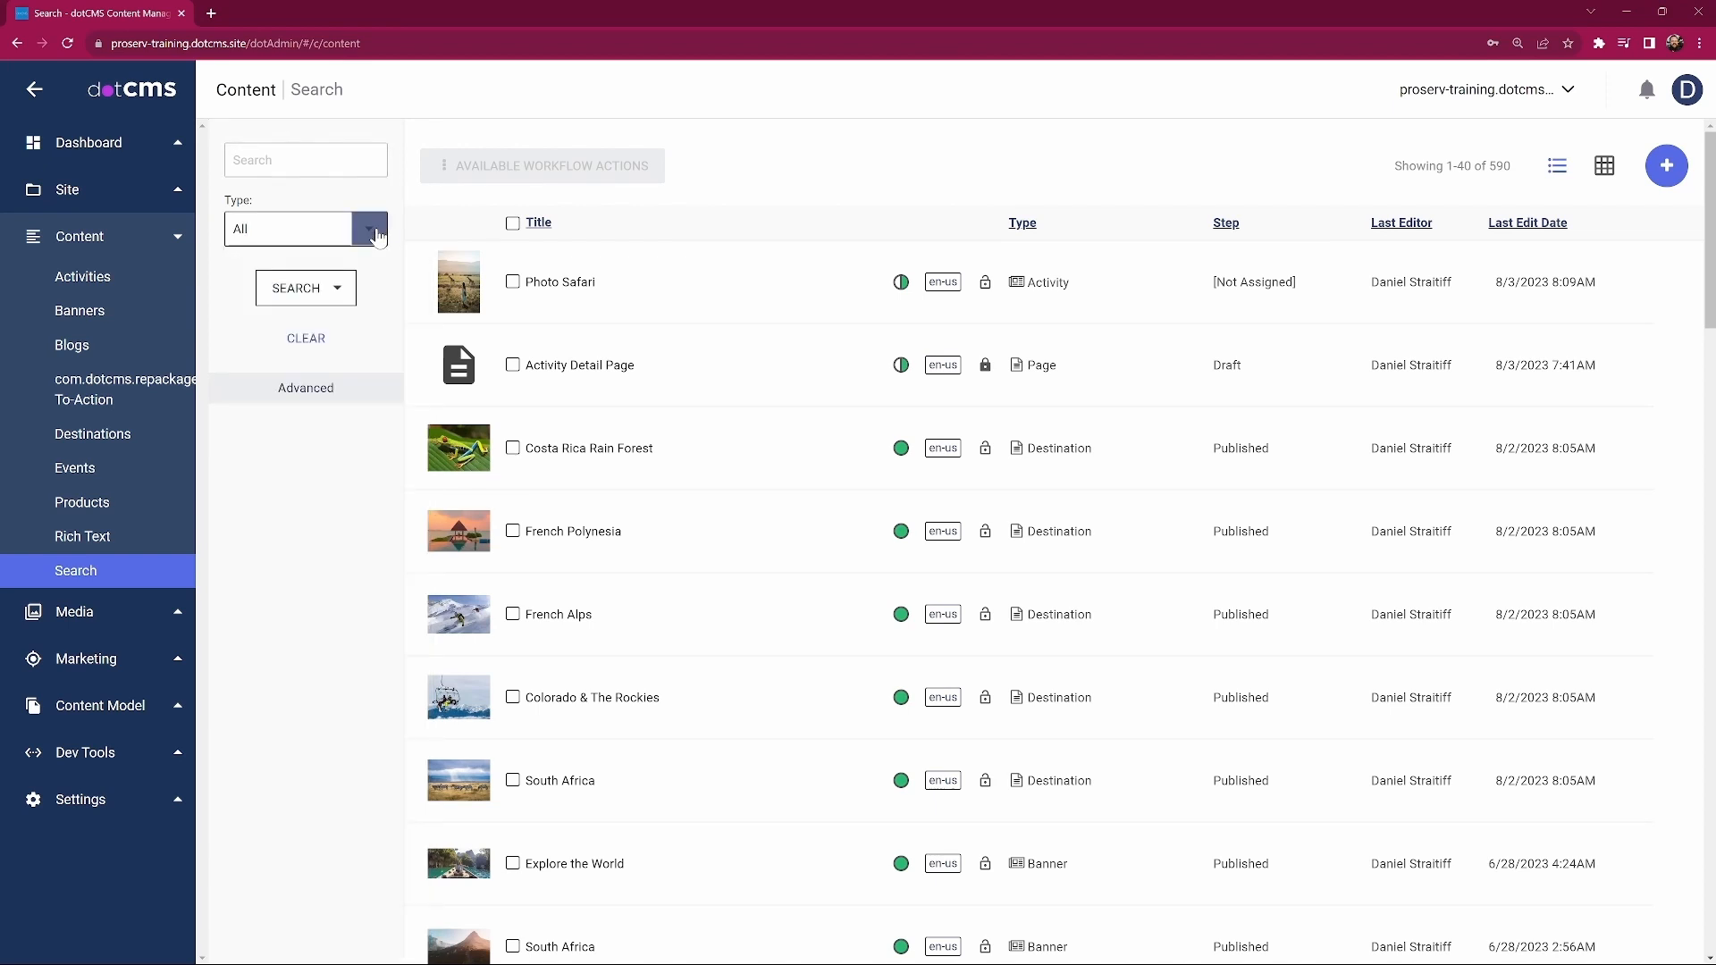
click(327, 394)
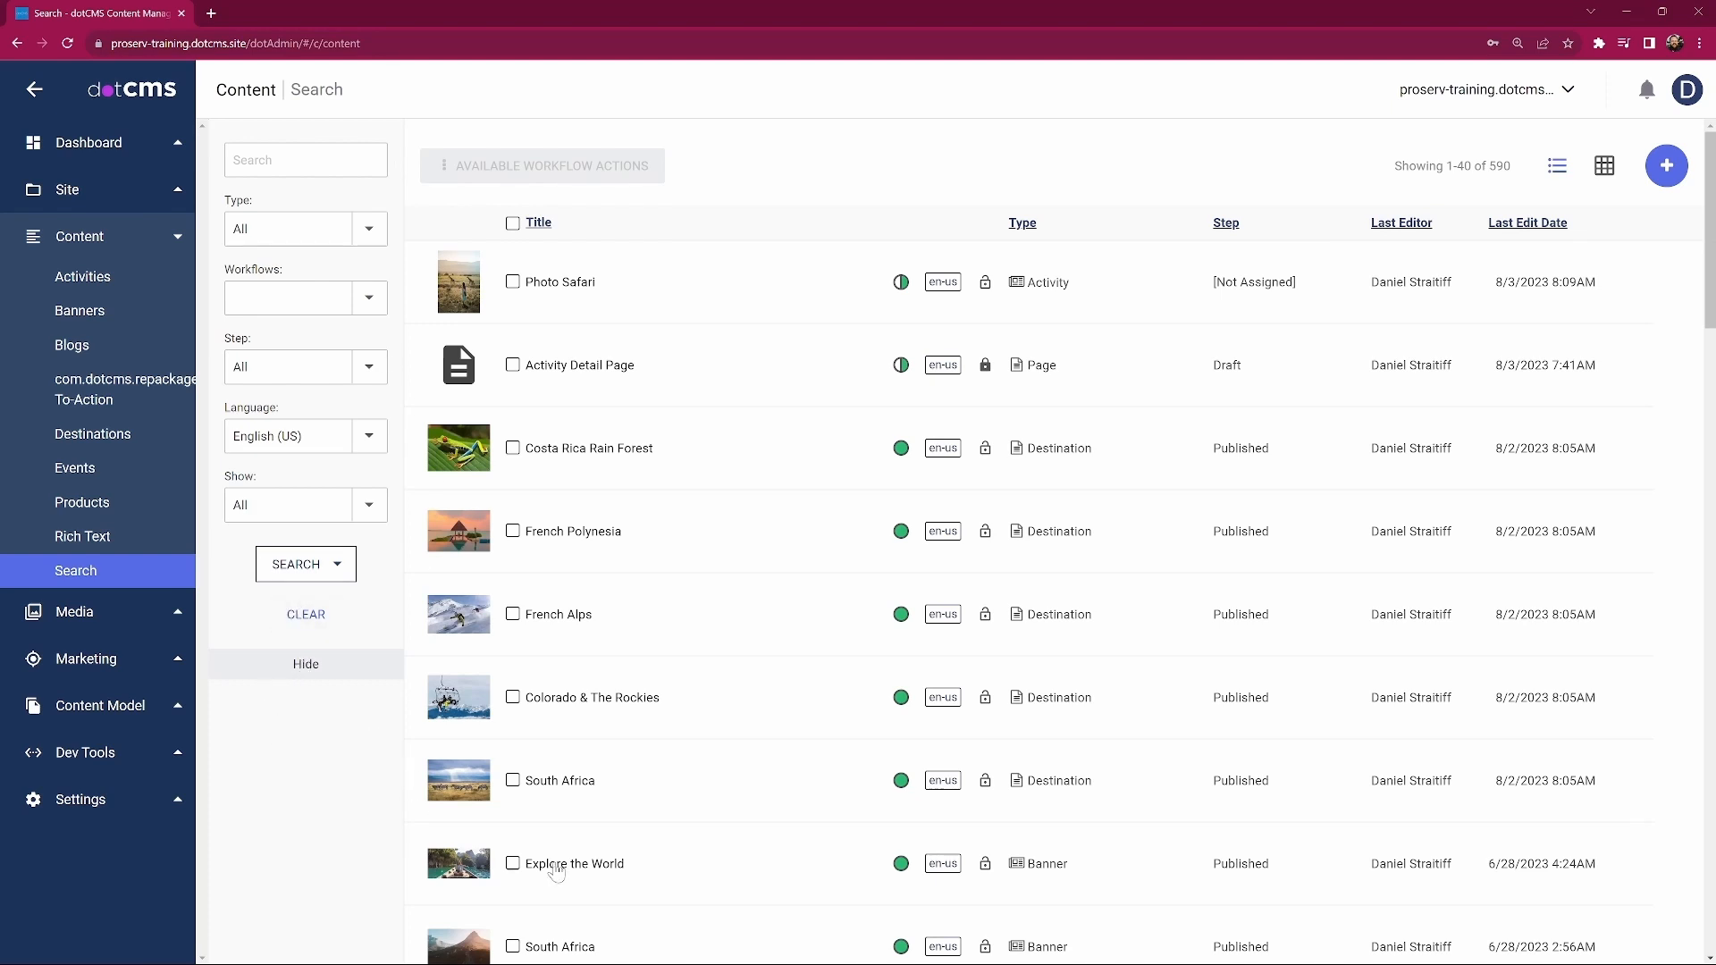
Open the Explore the World banner, review its content fields and close it without changes.
click(594, 864)
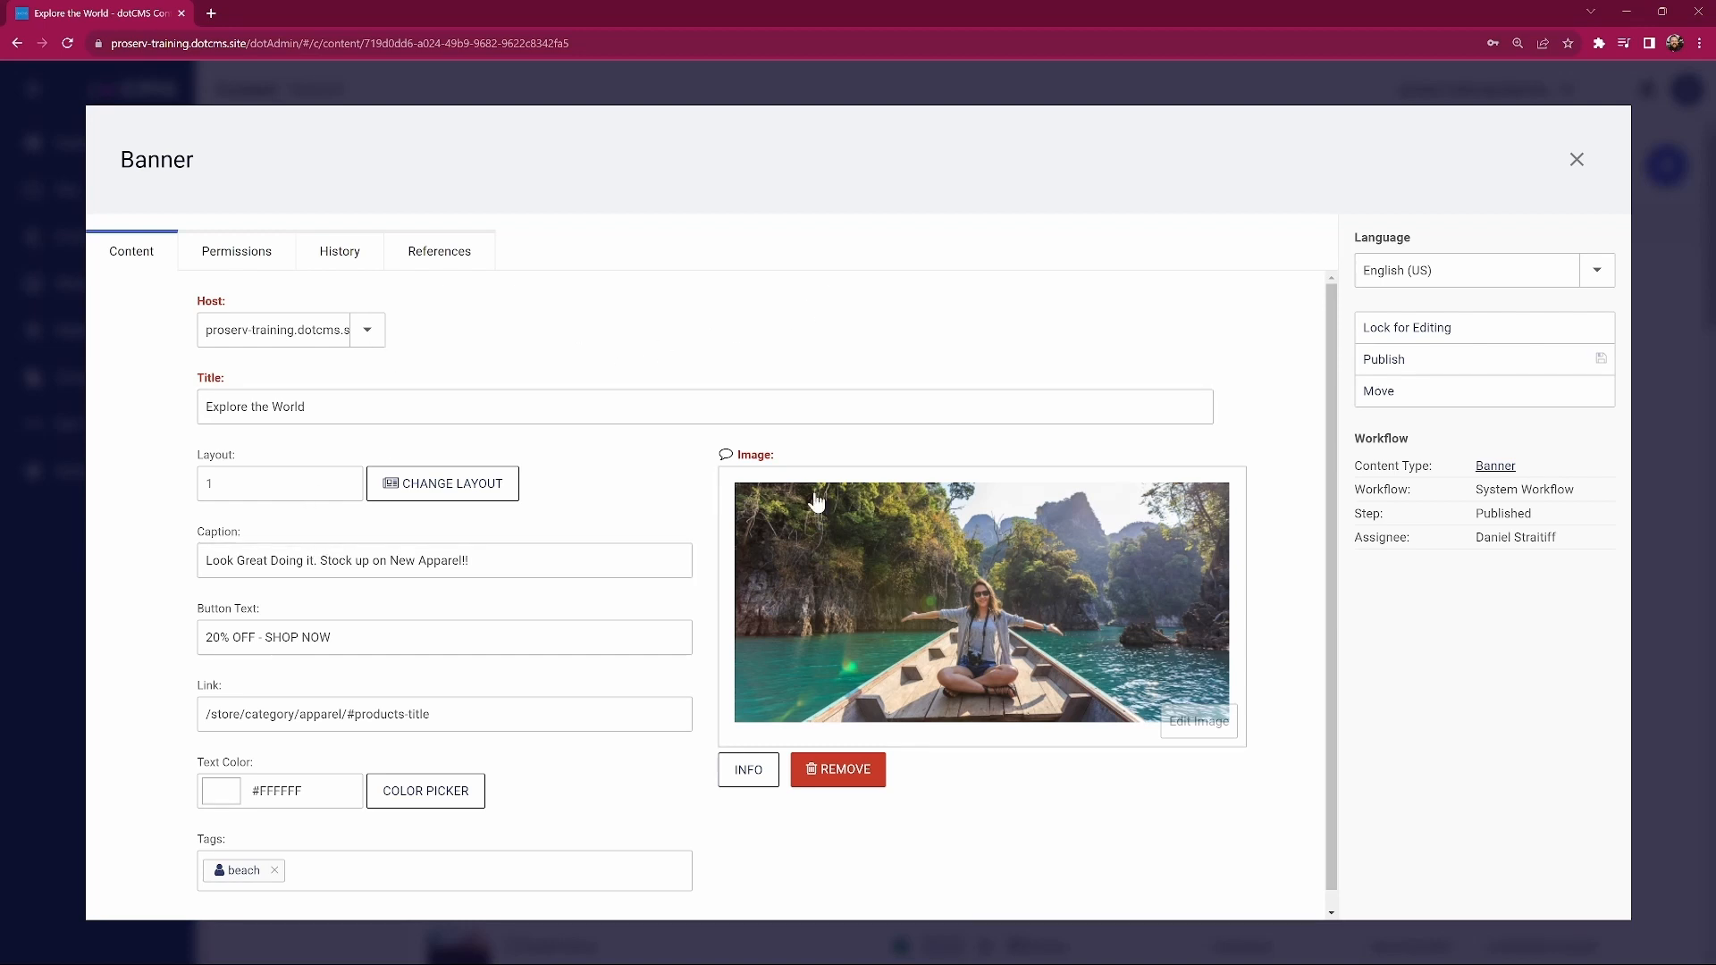
scroll(840, 648, down, 1)
scroll(992, 768, up, 1)
click(1576, 159)
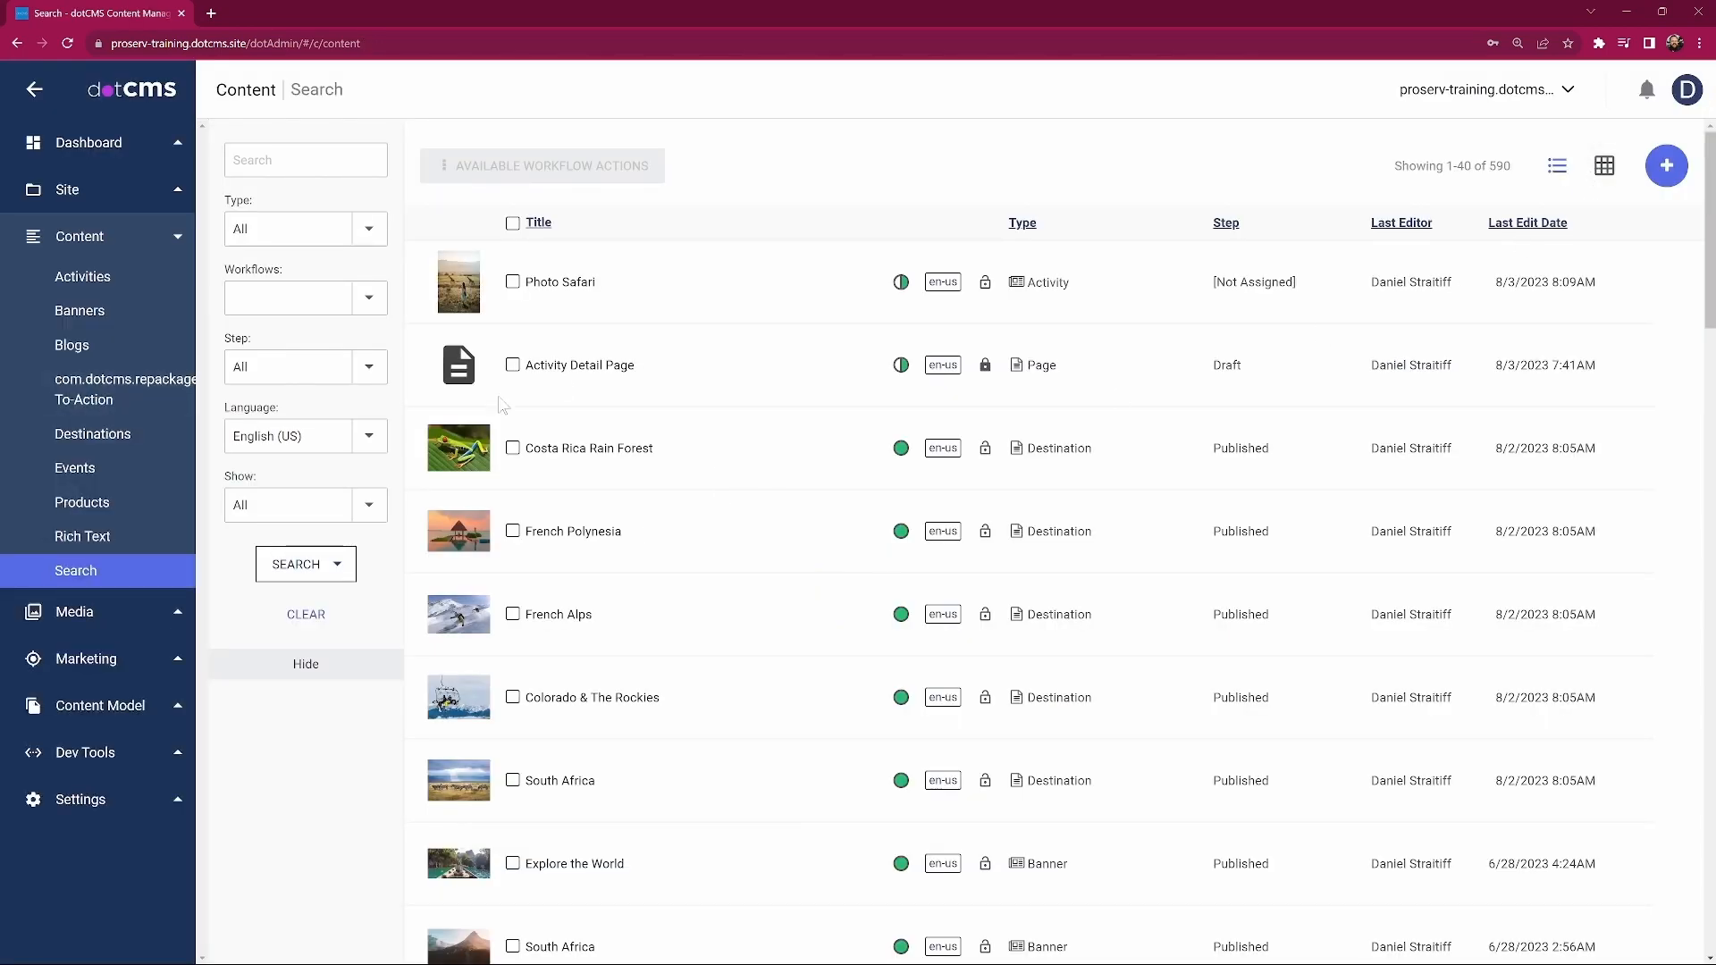
Review the Activity content type's fields, relationships, permissions and push history, and view the Content Model's tag list.
click(98, 708)
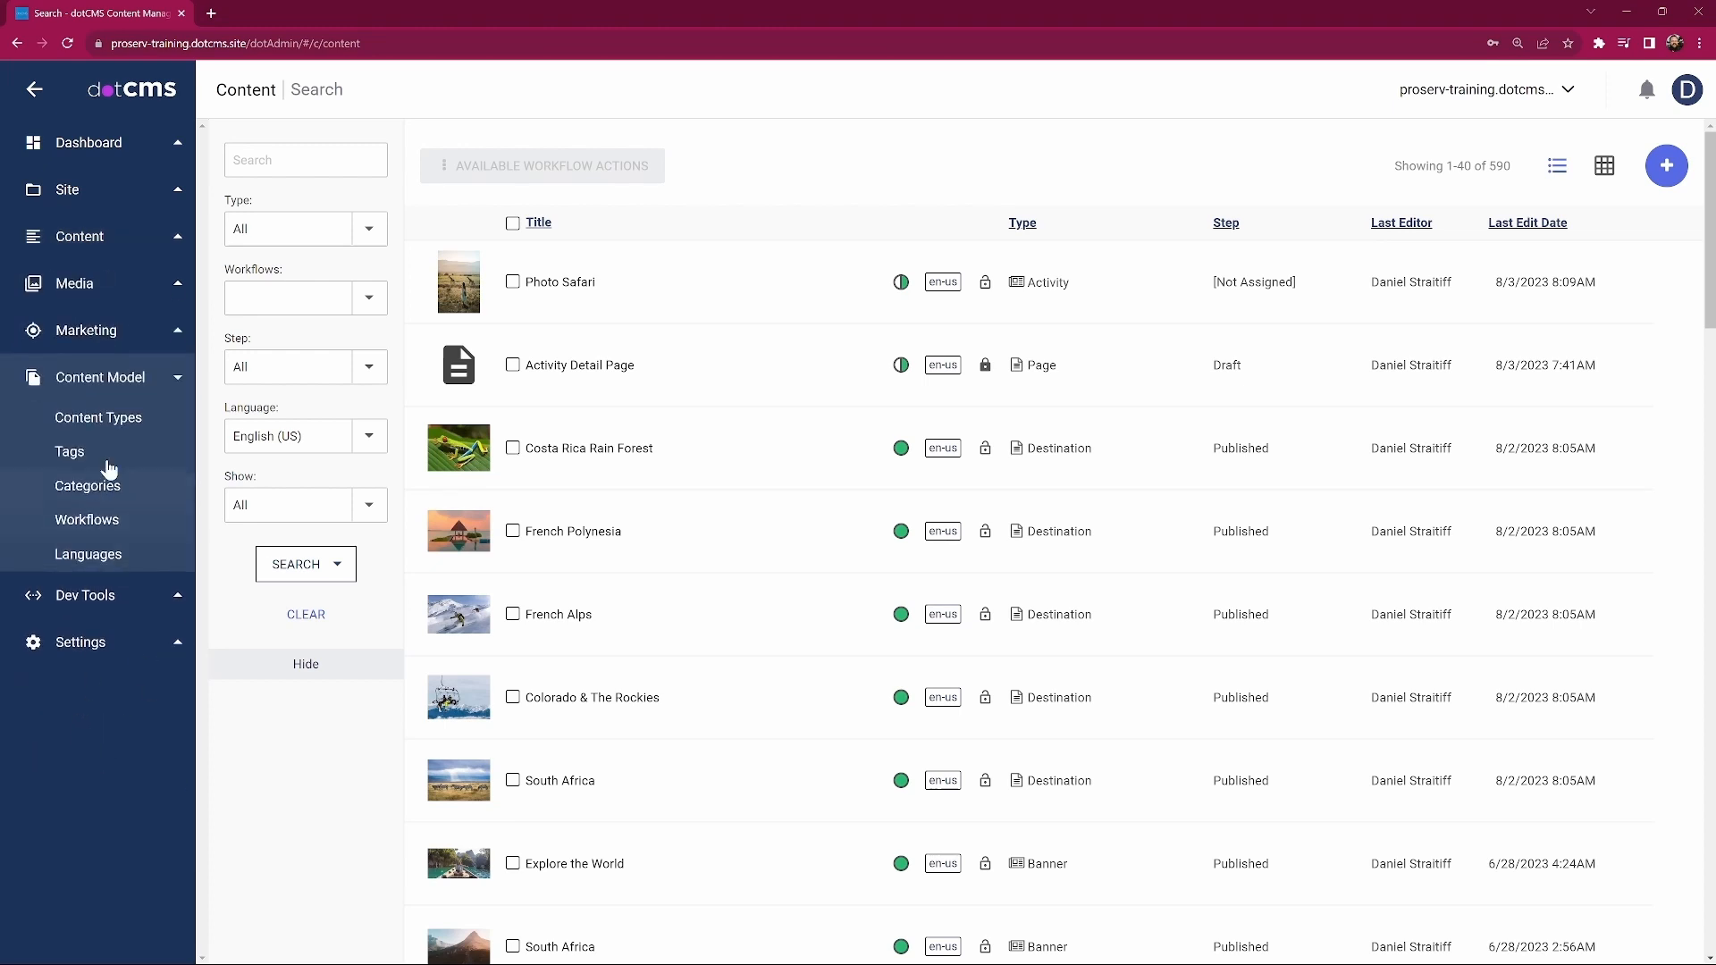
click(112, 422)
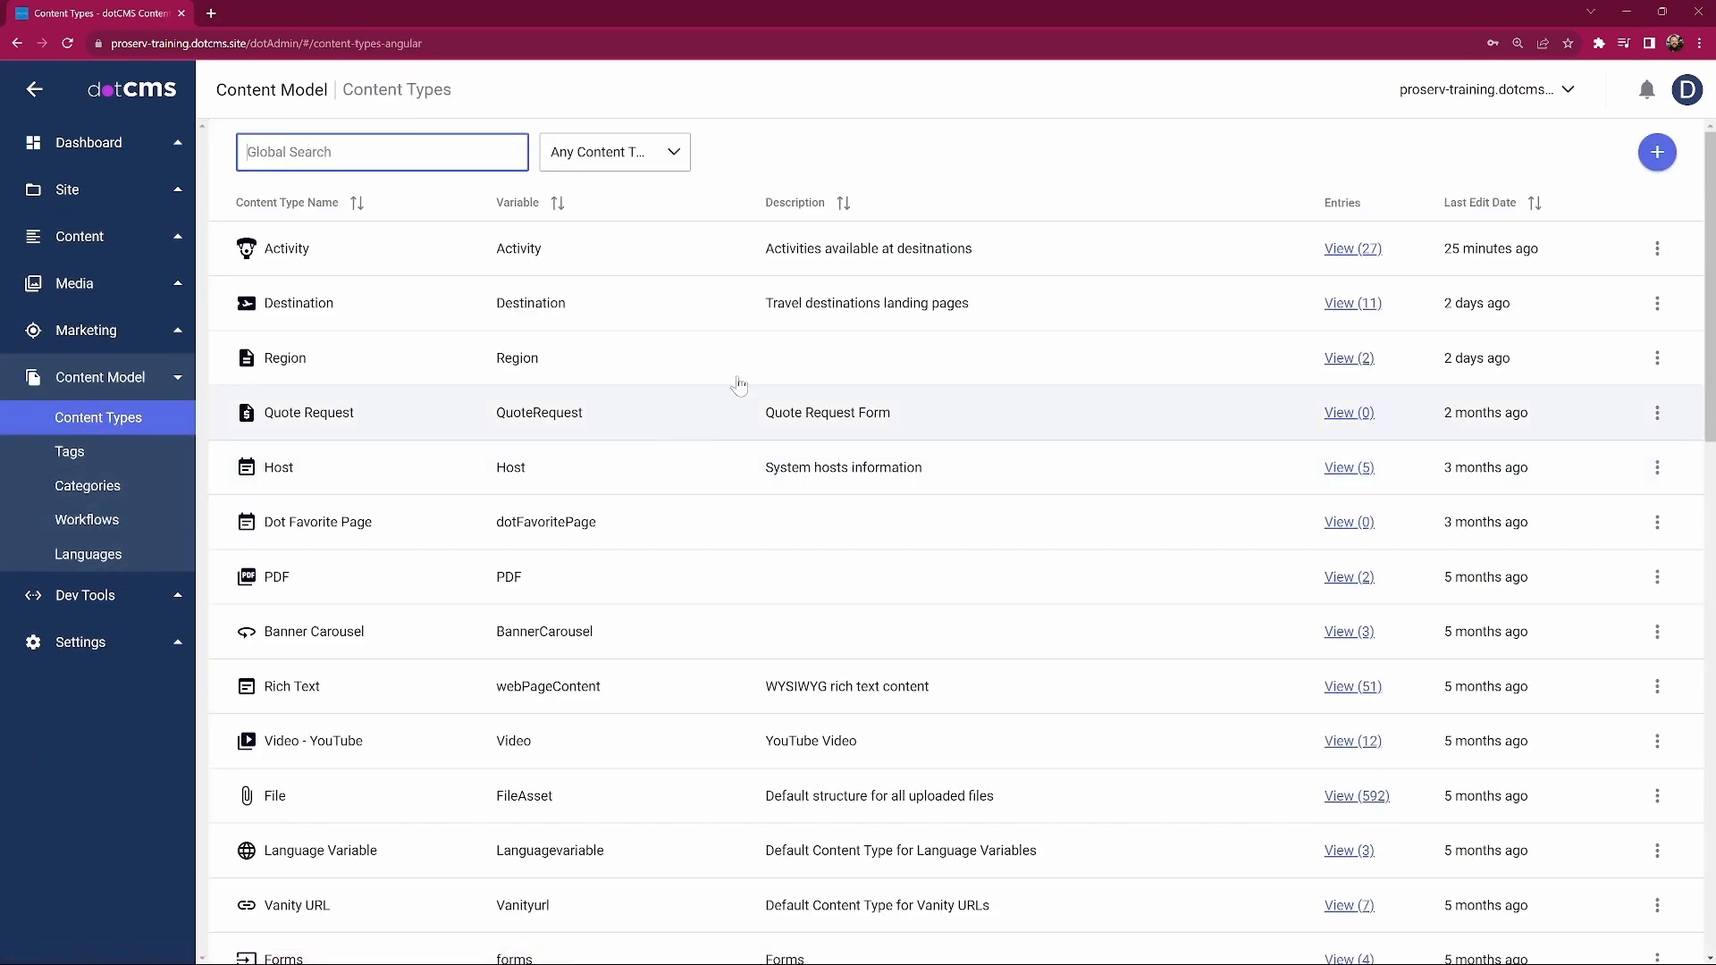
click(286, 252)
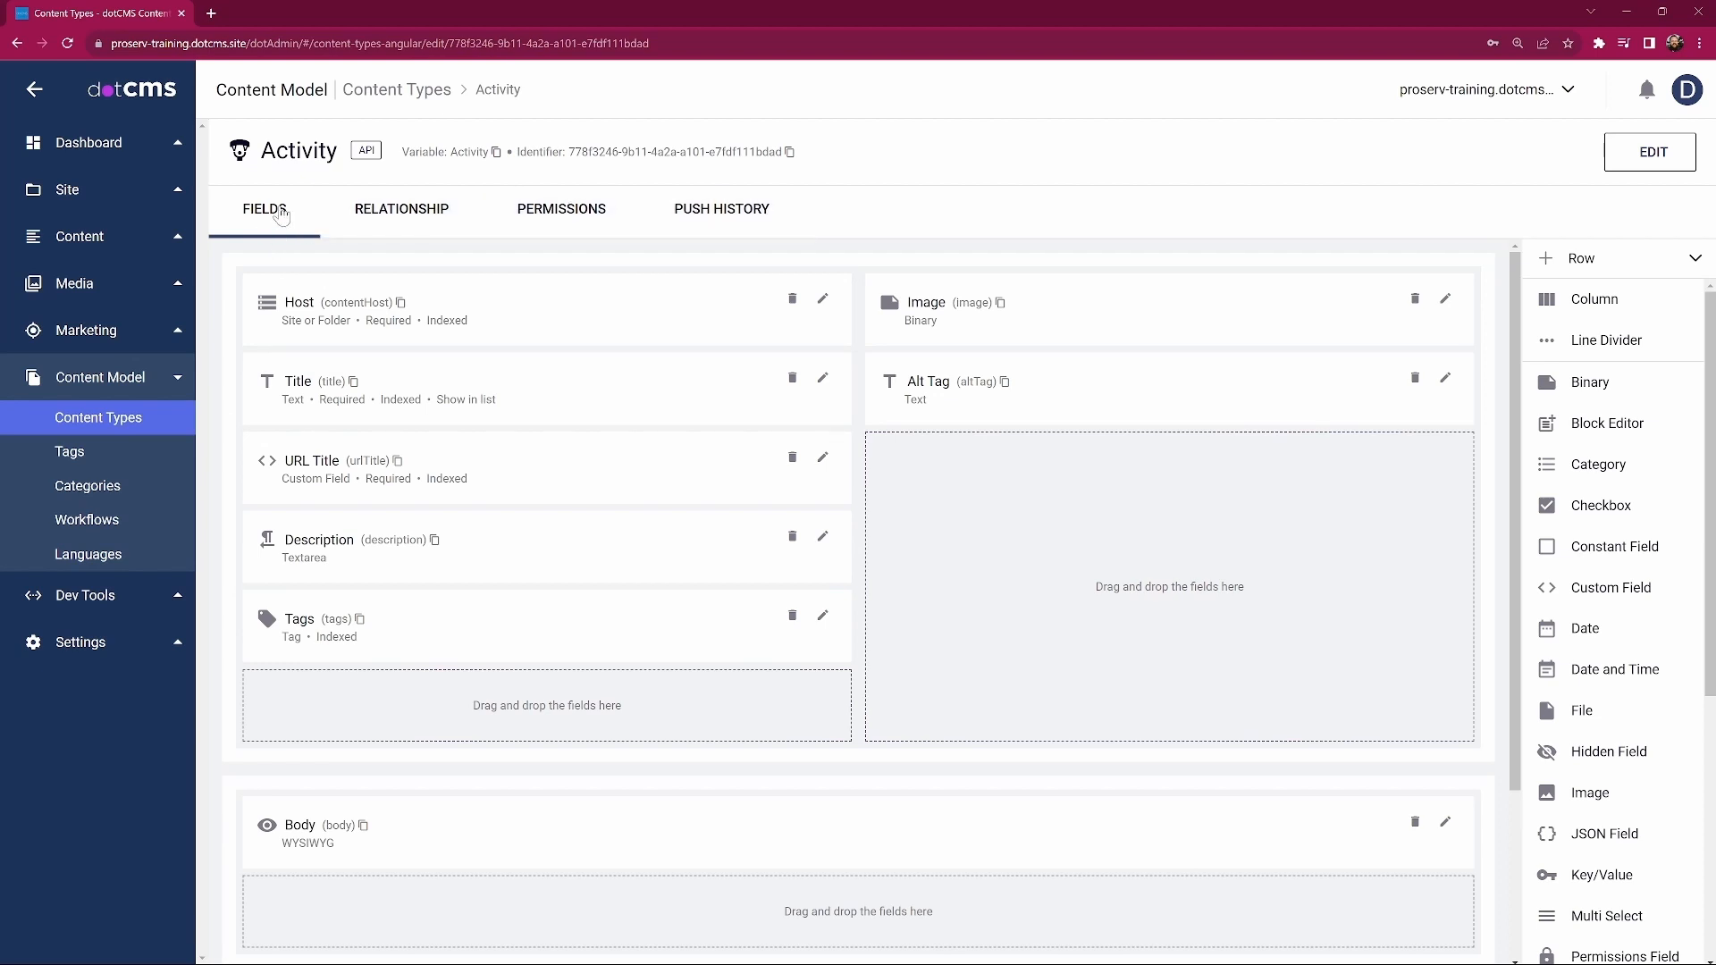
click(397, 210)
click(561, 215)
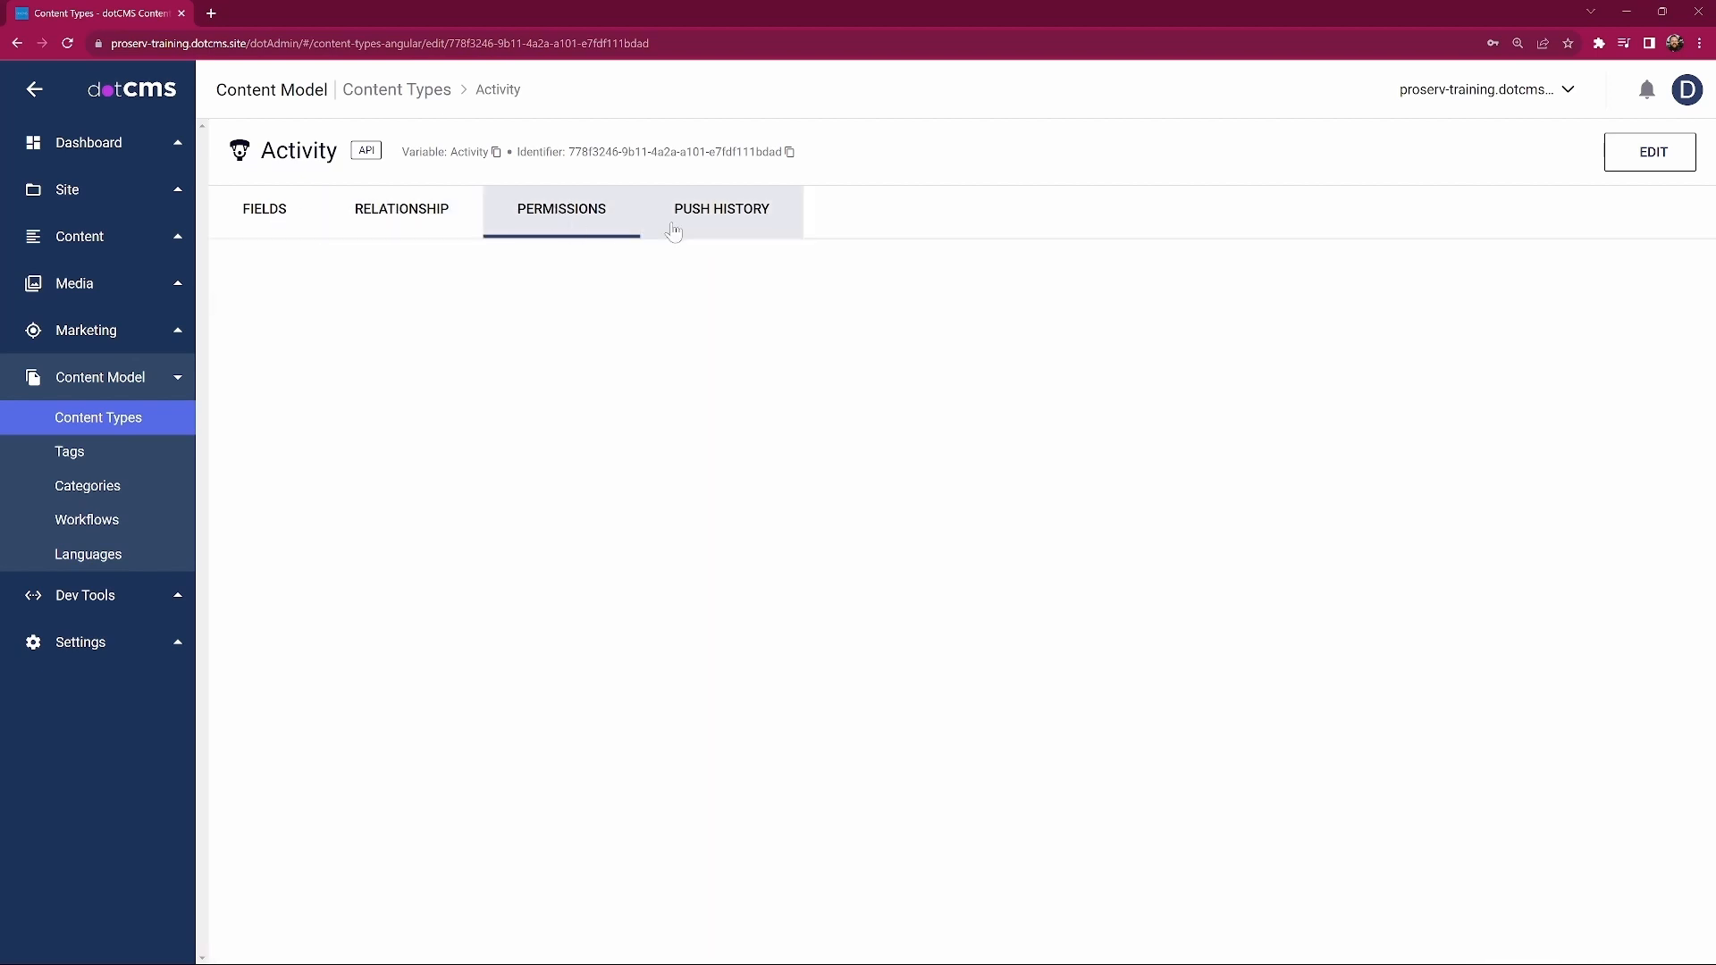
click(715, 225)
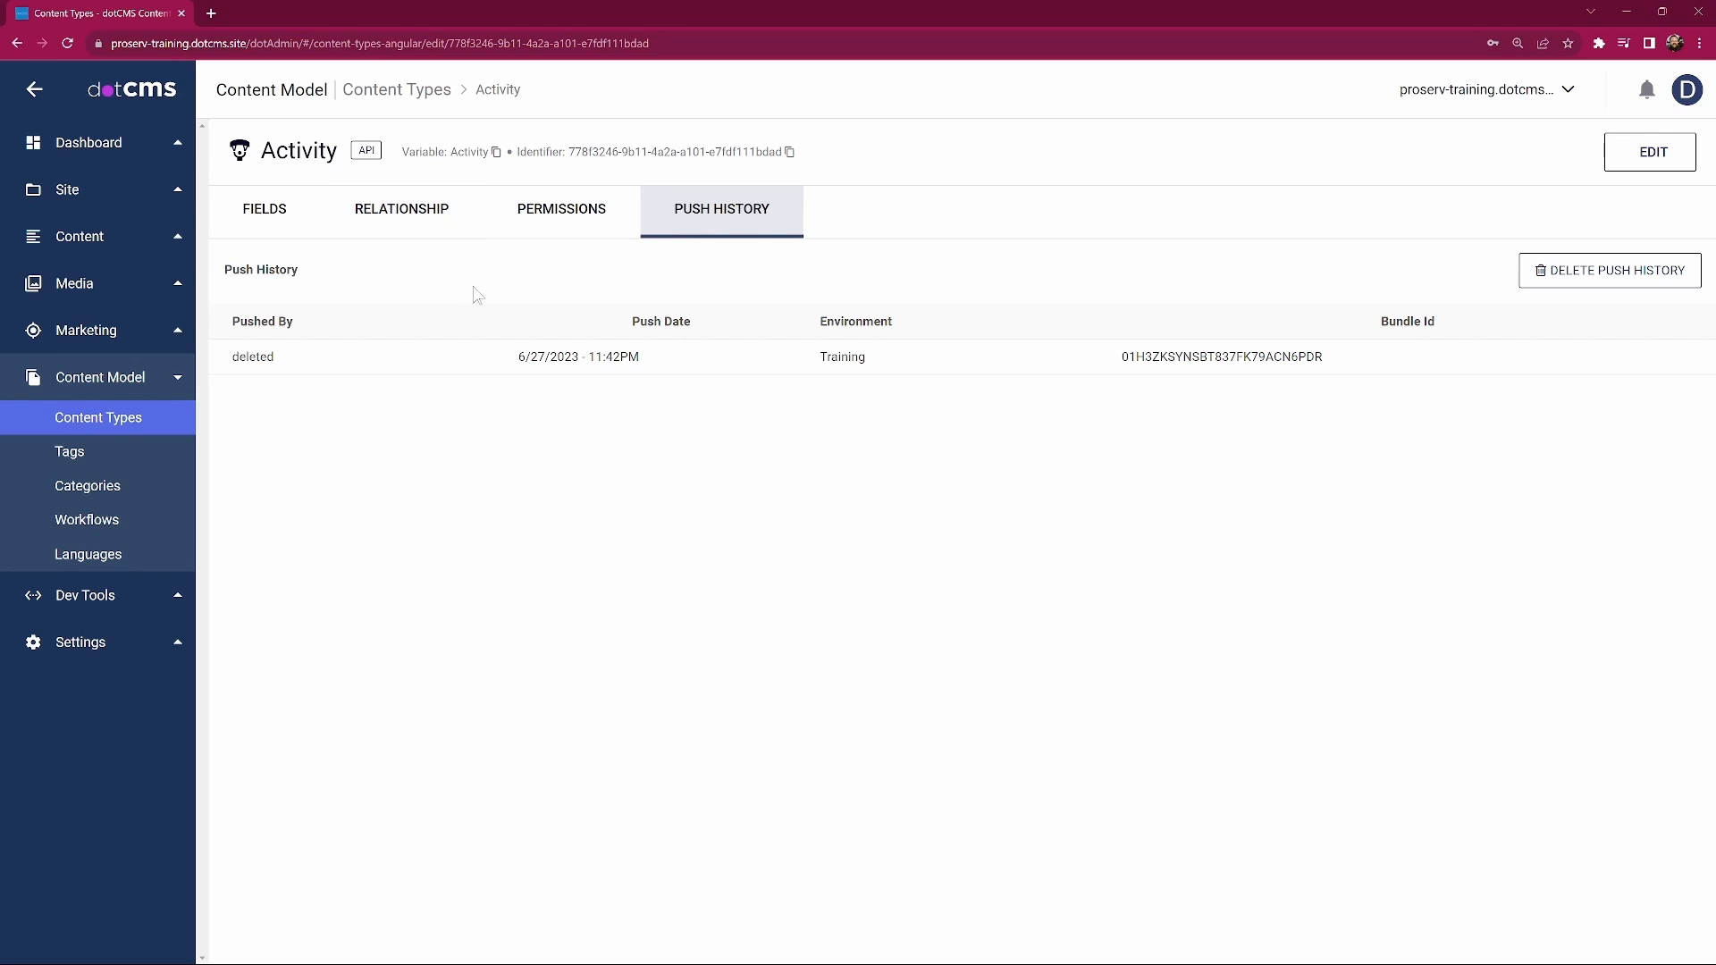
click(98, 455)
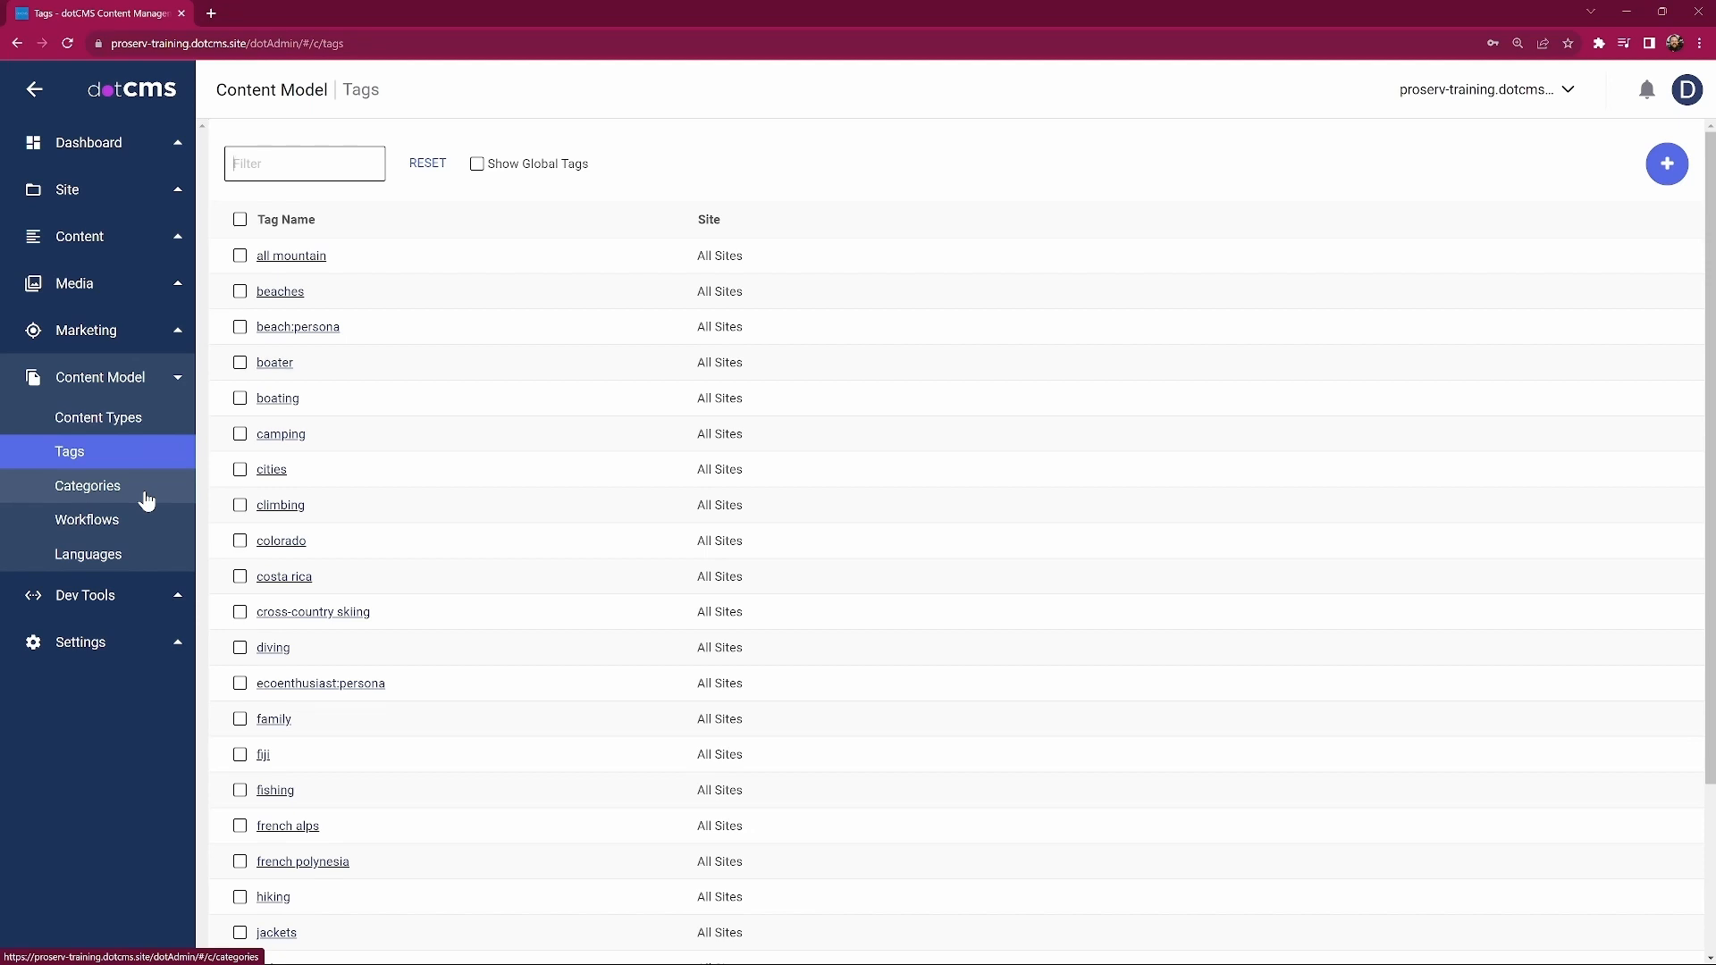
Review the developer tools Site Search, Plugins, ES Search, Query Tool and GraphQL.
click(134, 597)
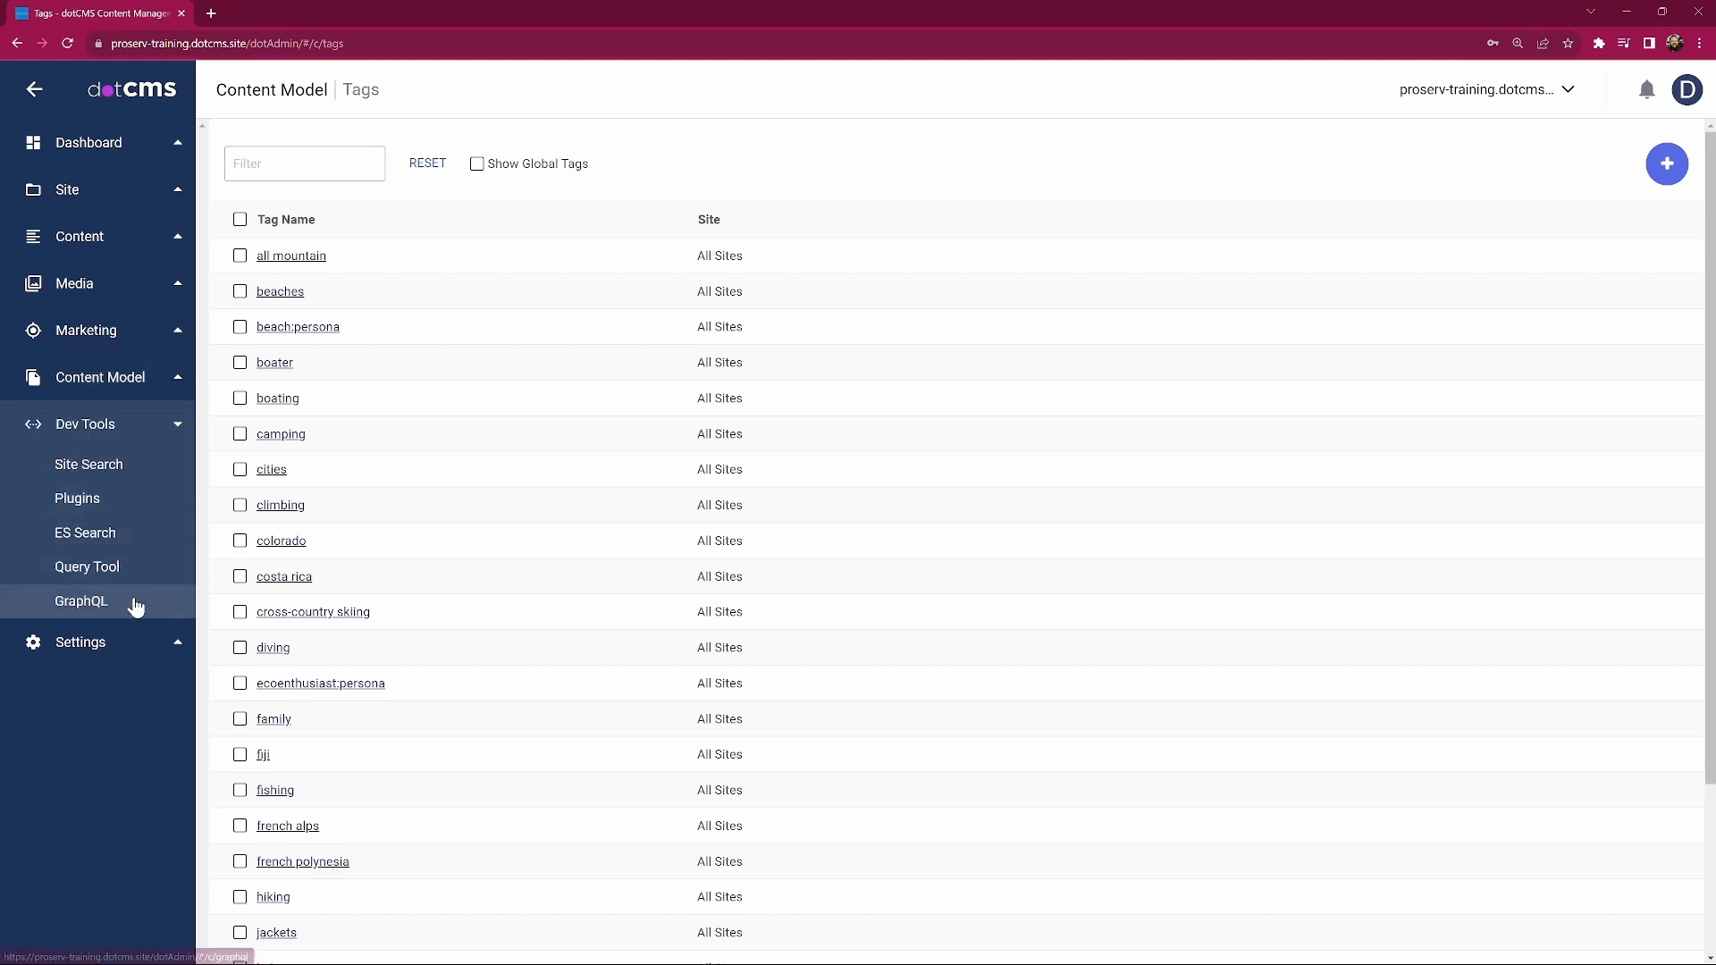
click(111, 481)
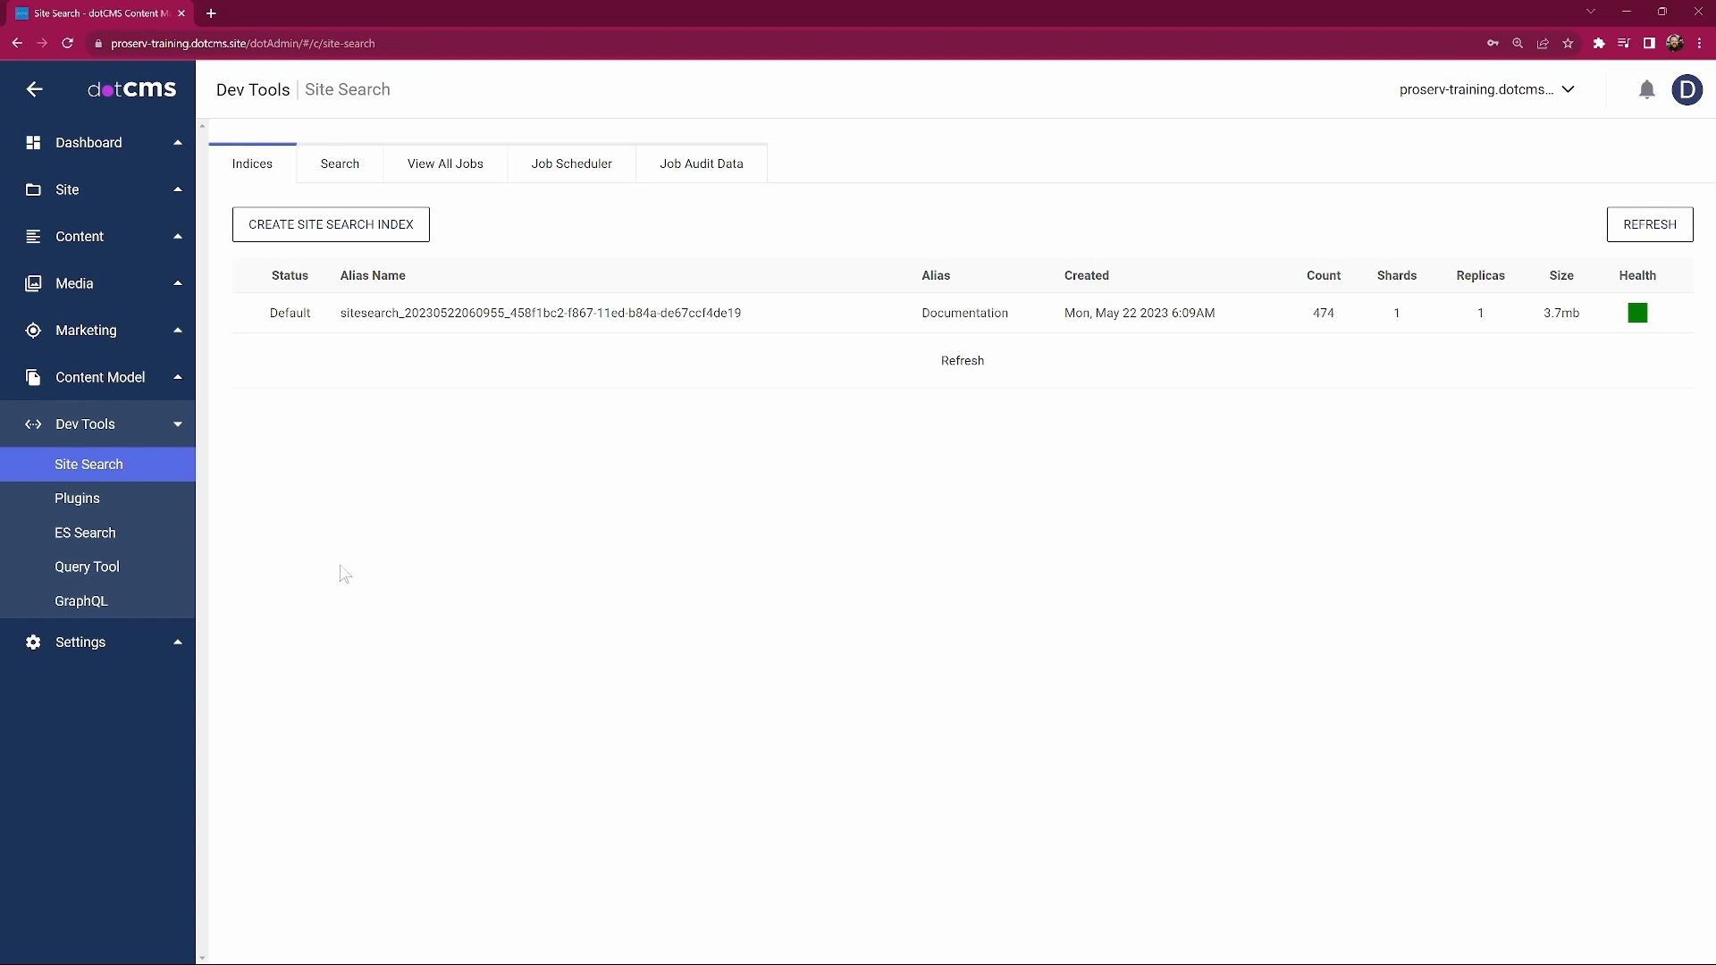
click(132, 496)
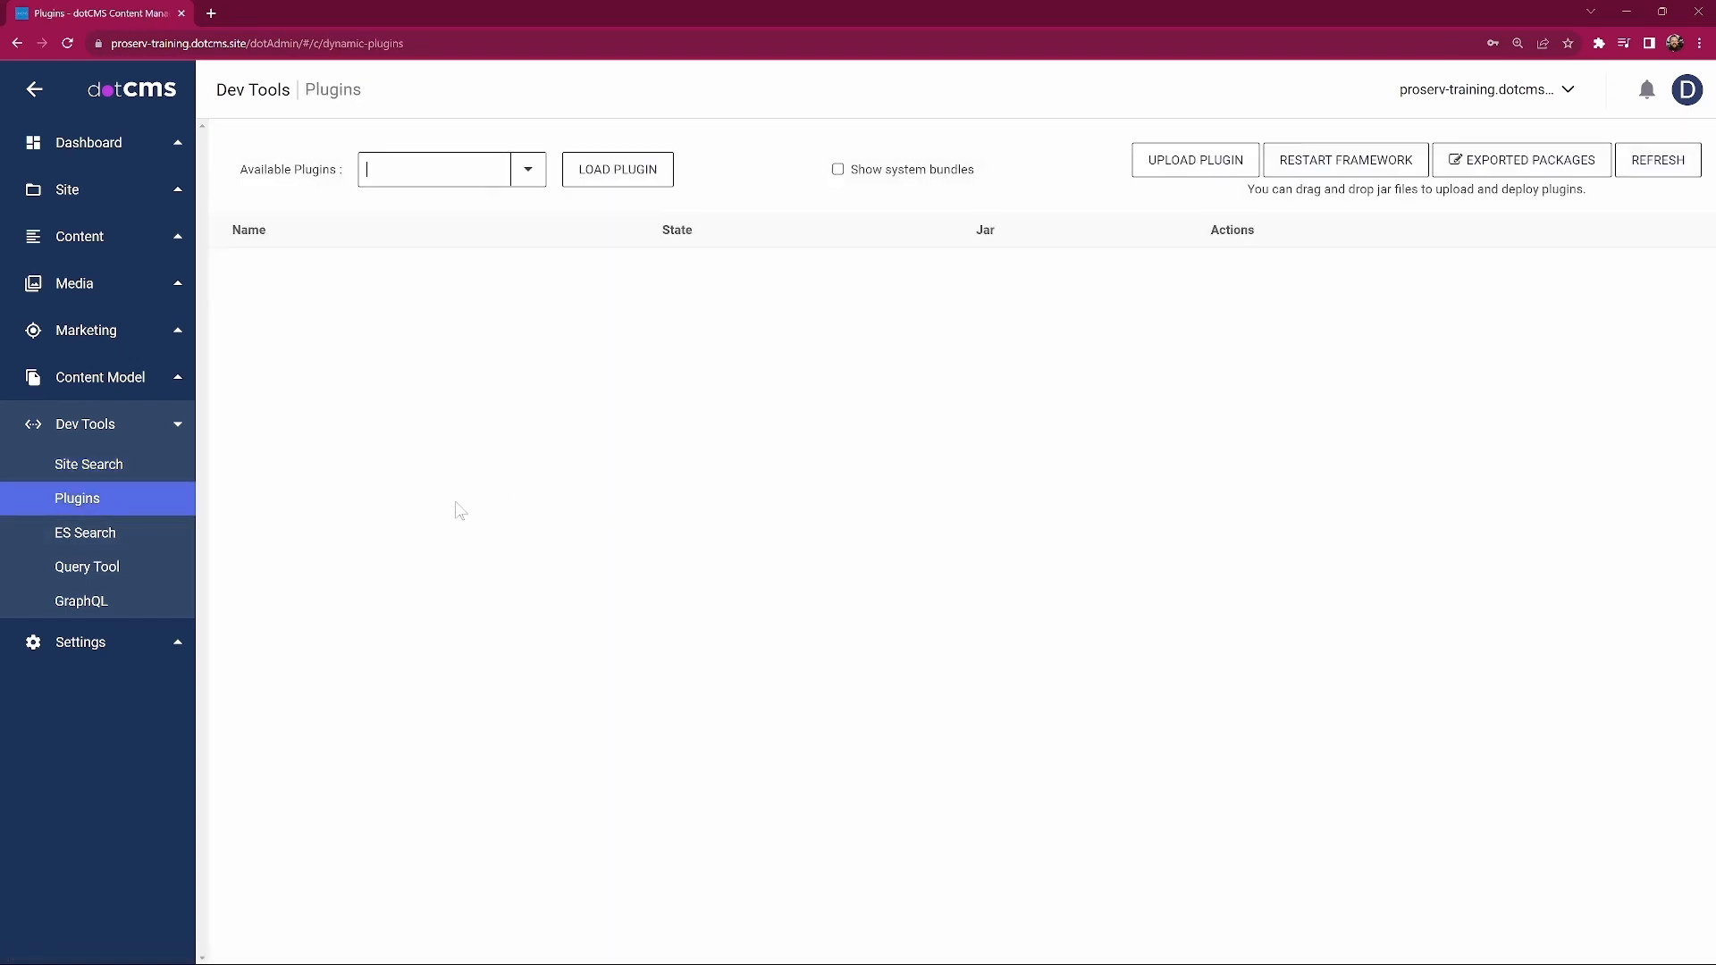
click(133, 541)
click(143, 568)
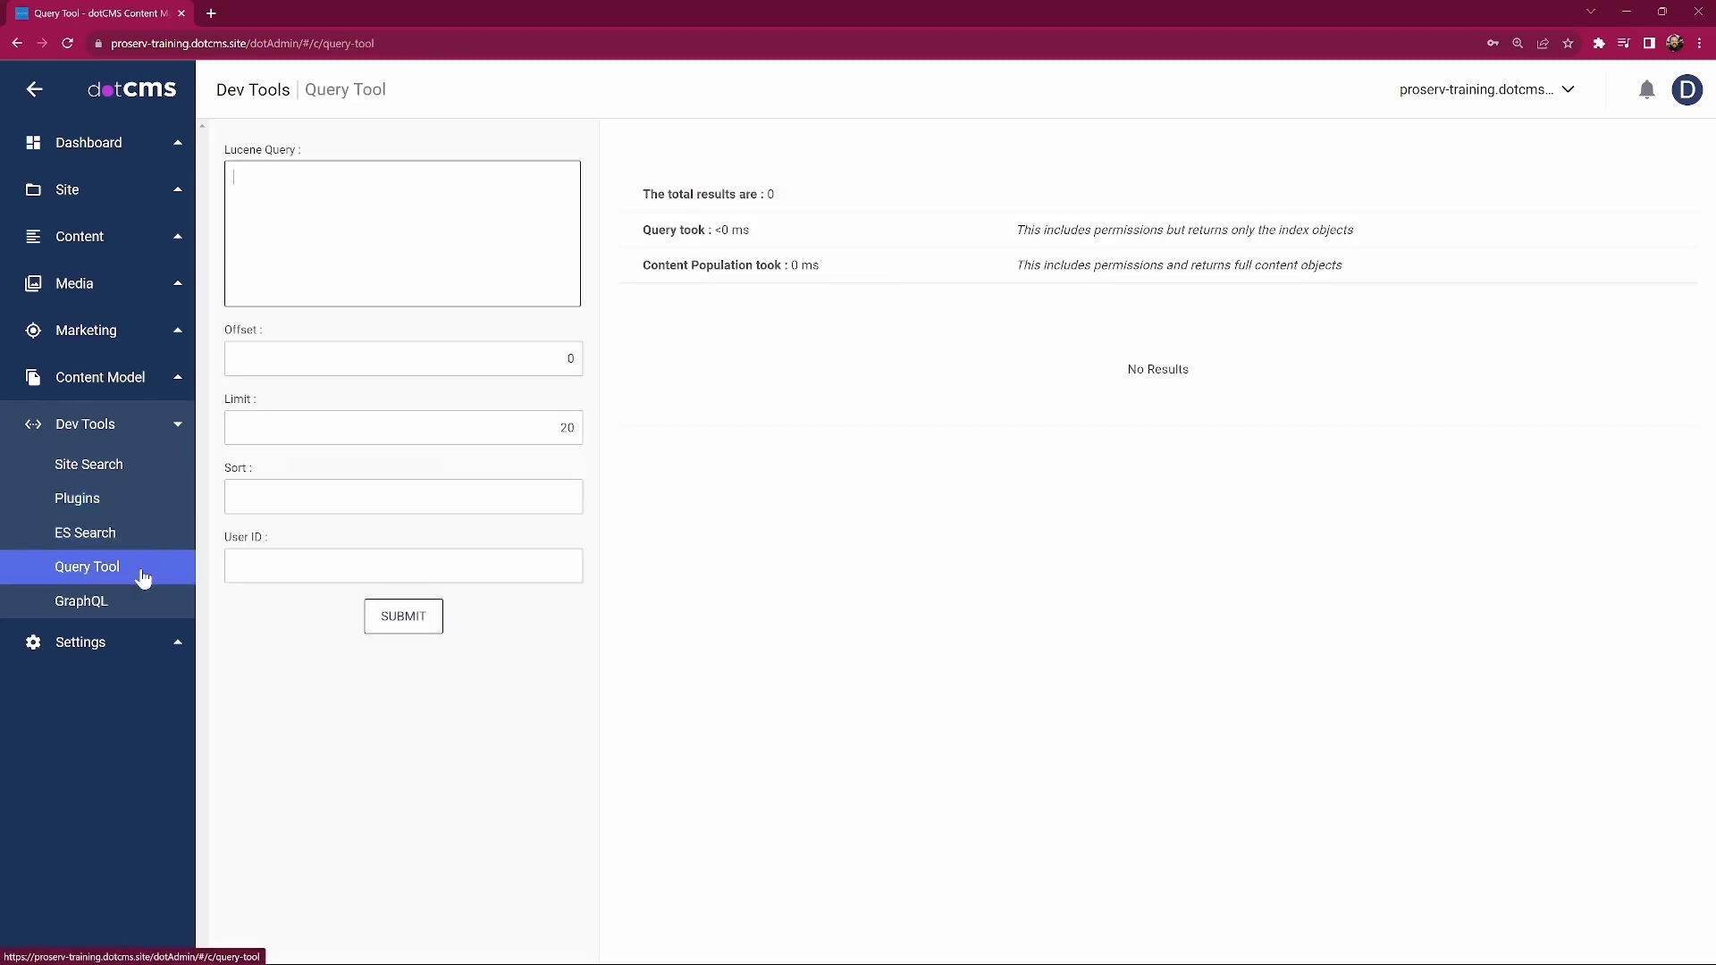
click(134, 605)
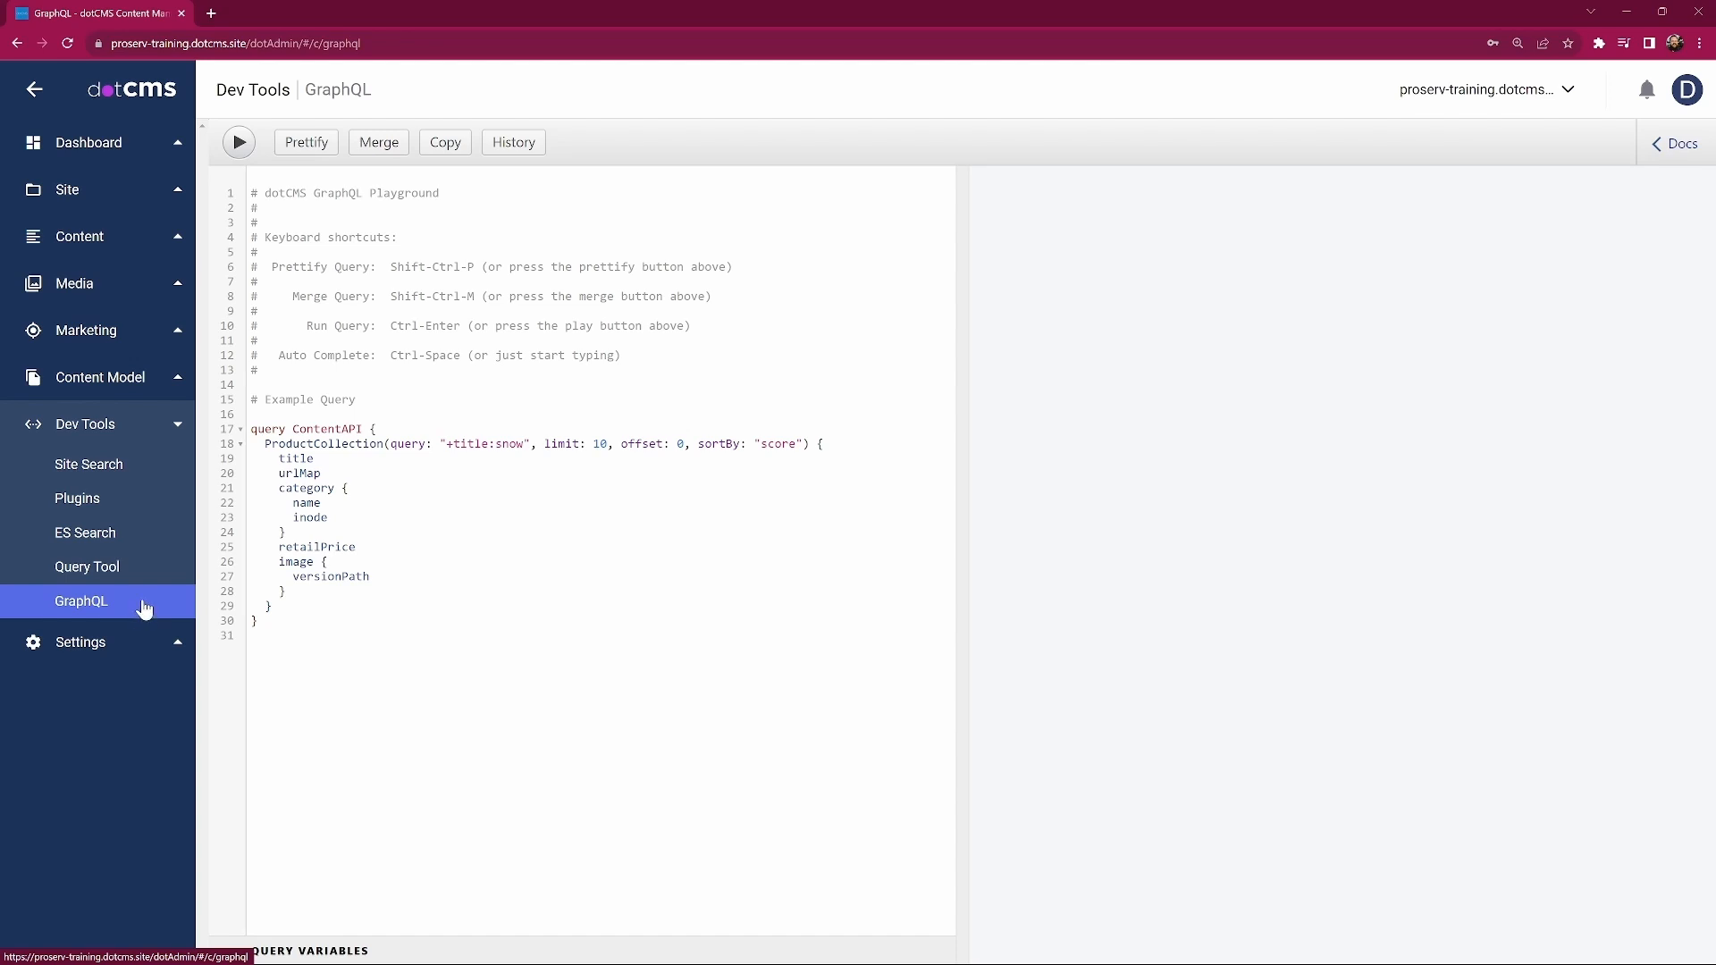
Review the Users, Sites, Roles & Tools and Apps settings, and the basic and licensing configuration.
click(116, 645)
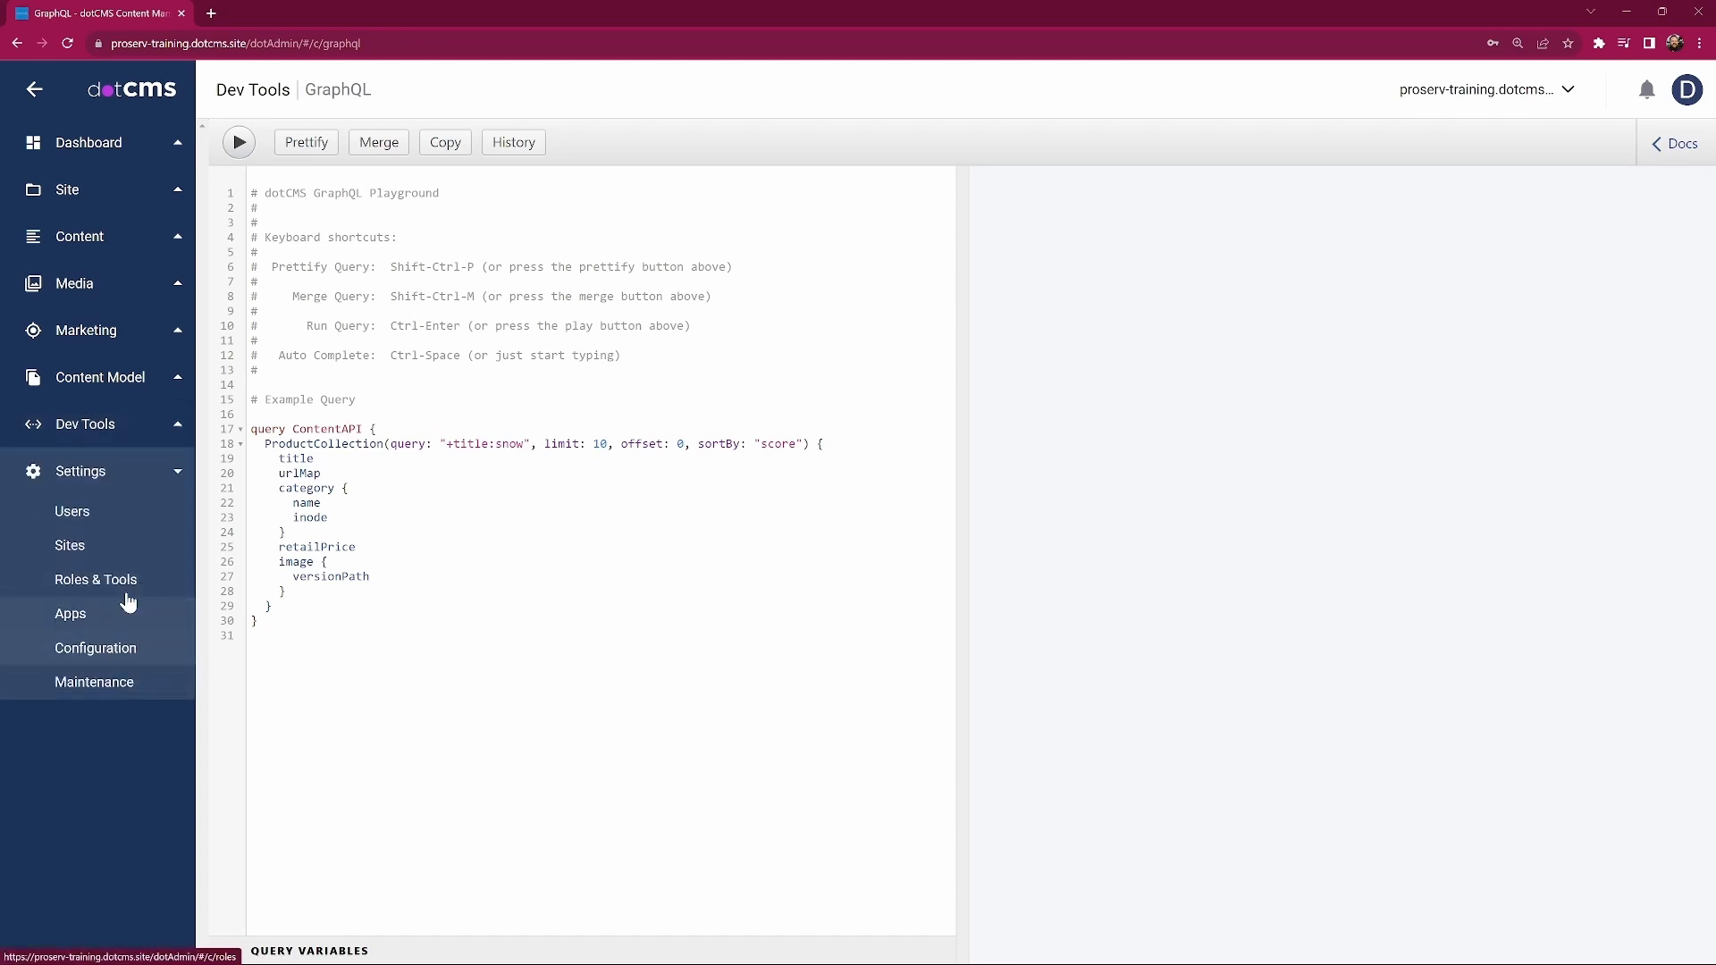
click(103, 506)
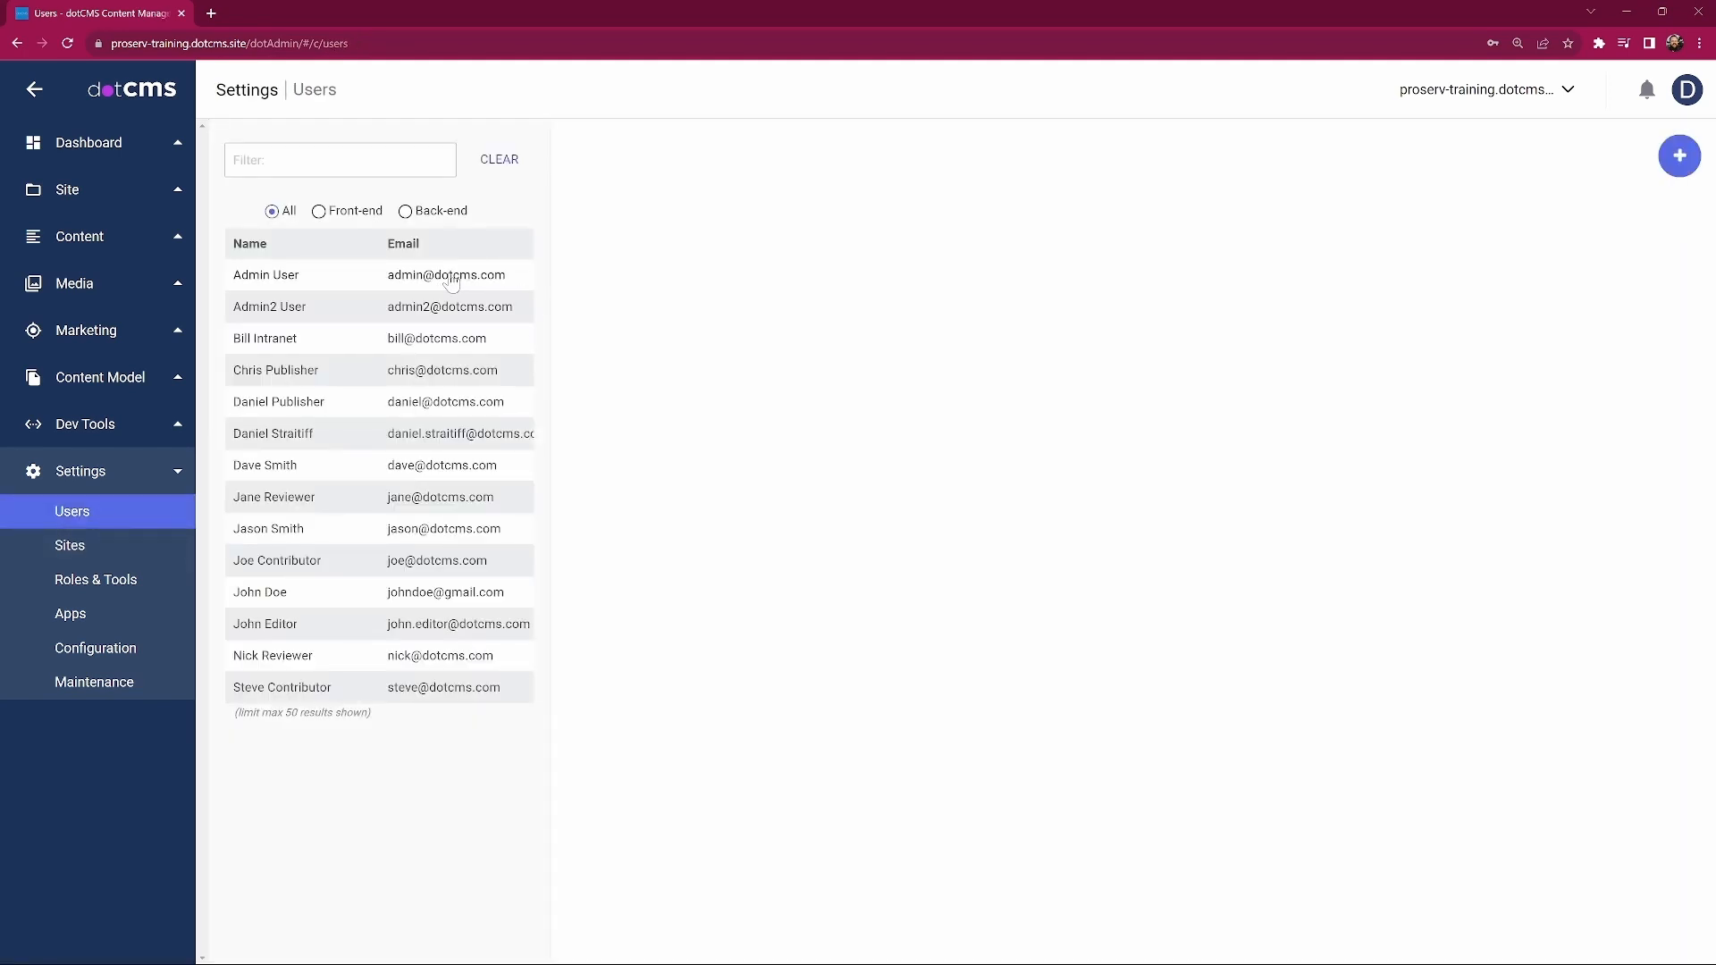
click(136, 549)
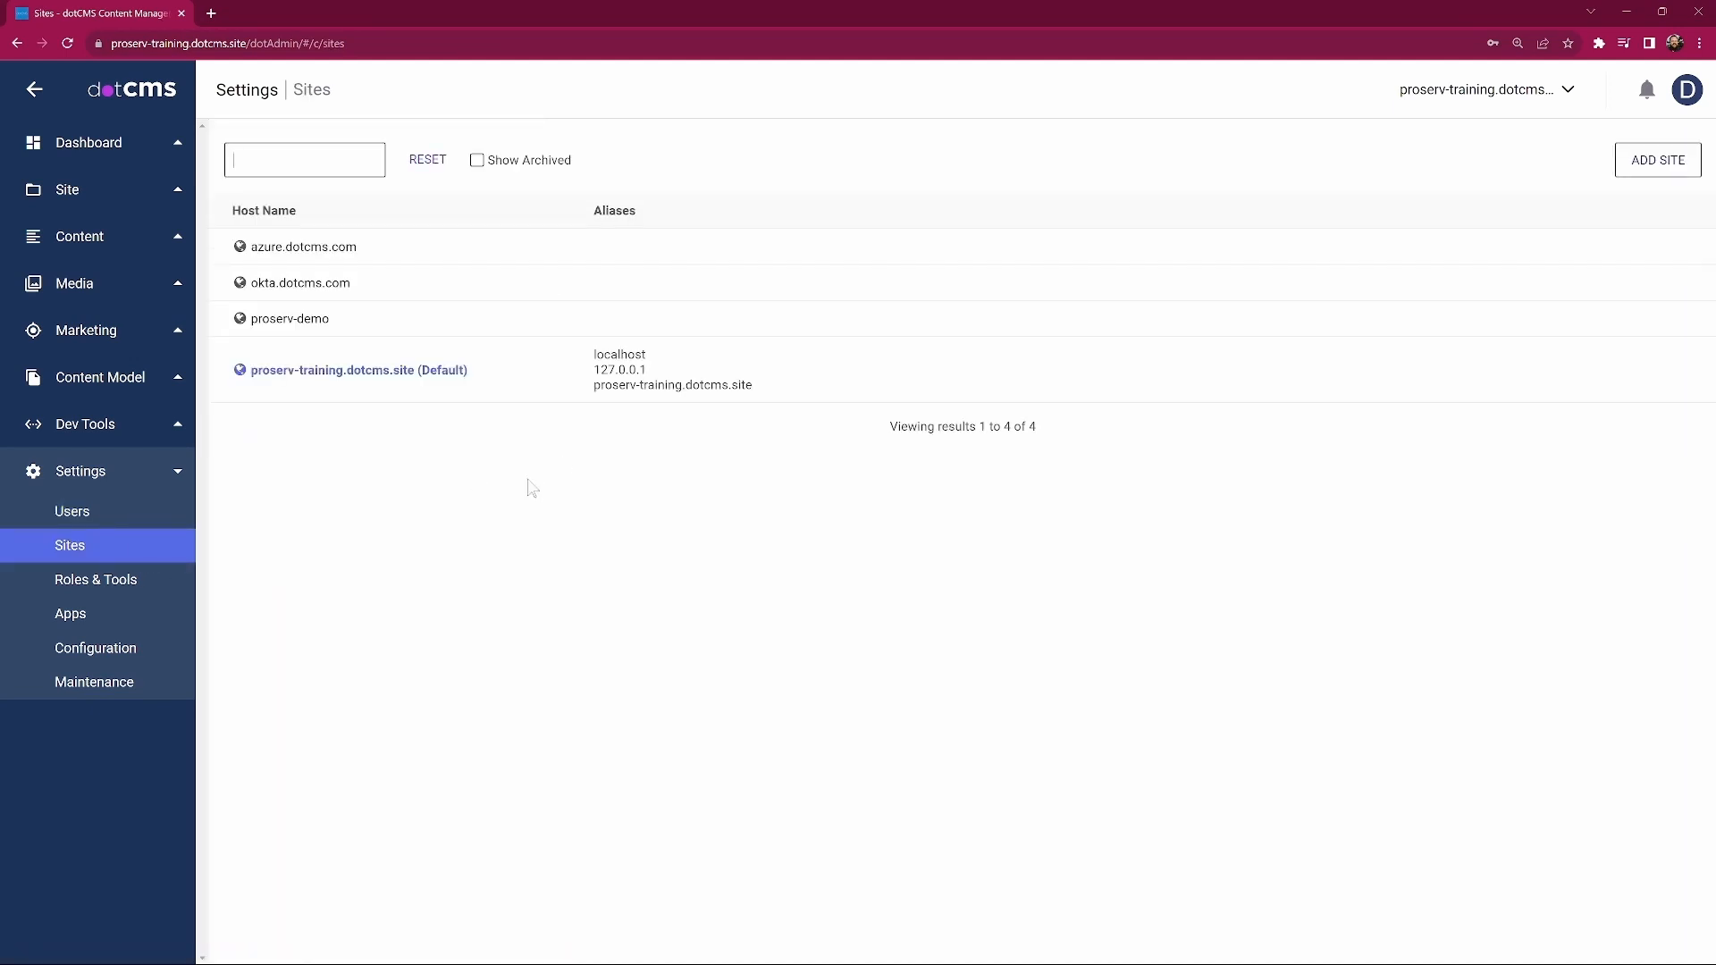
click(174, 581)
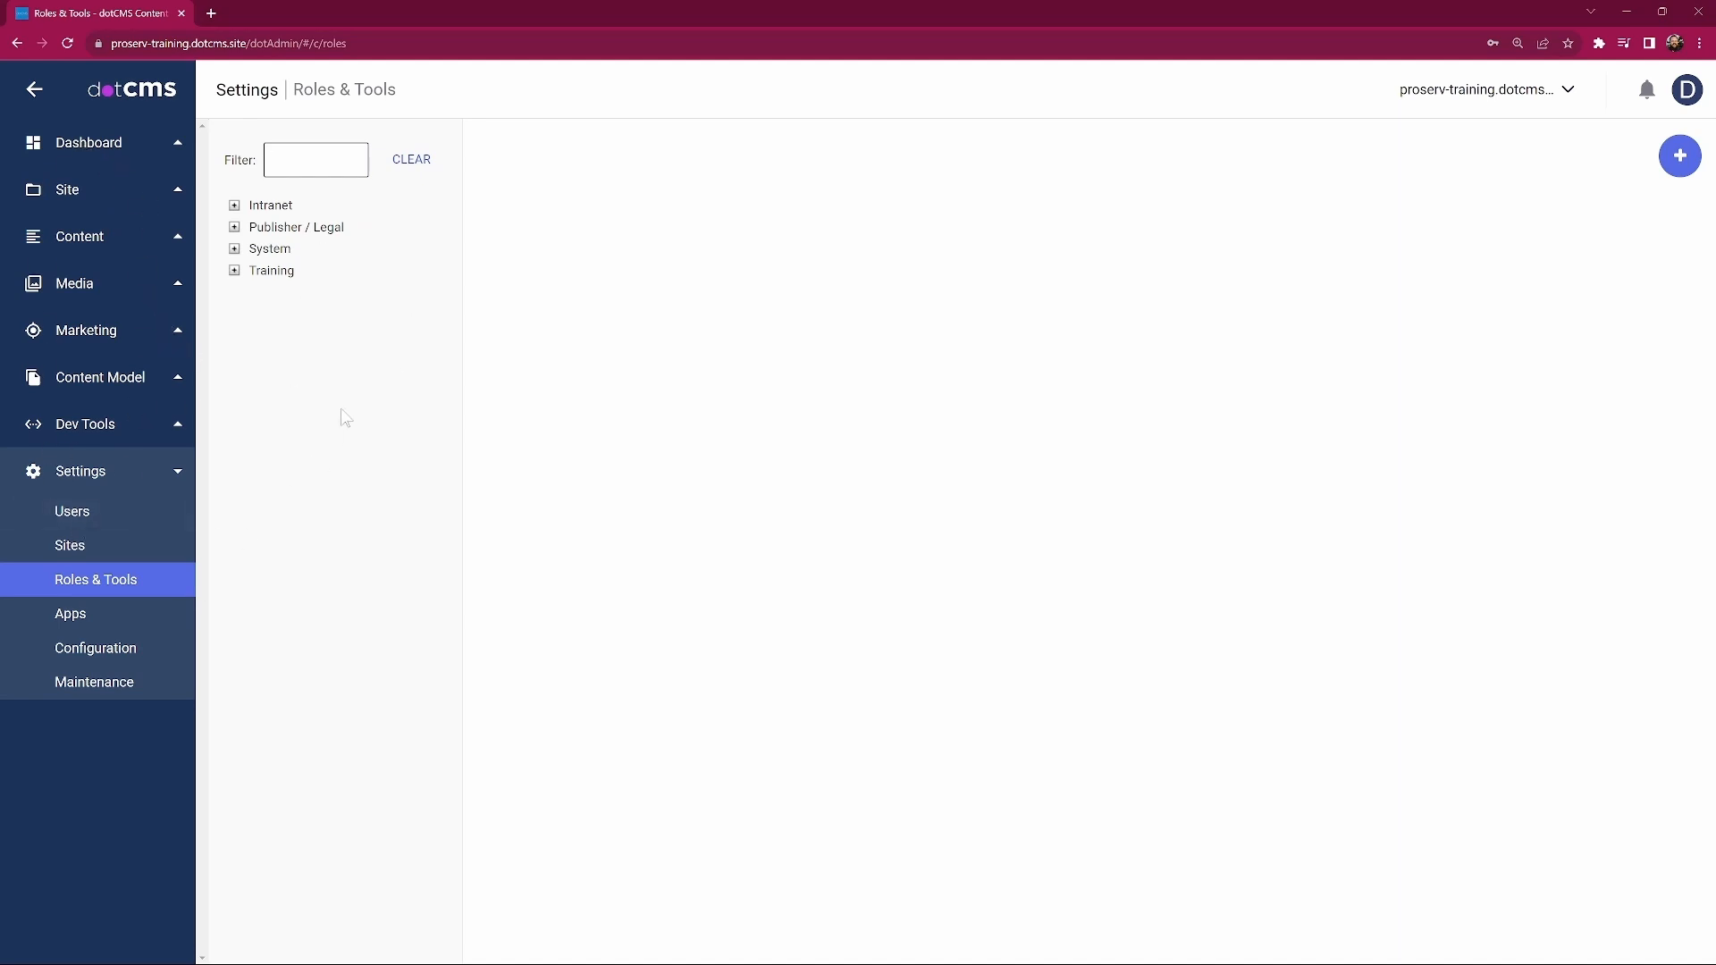
click(103, 615)
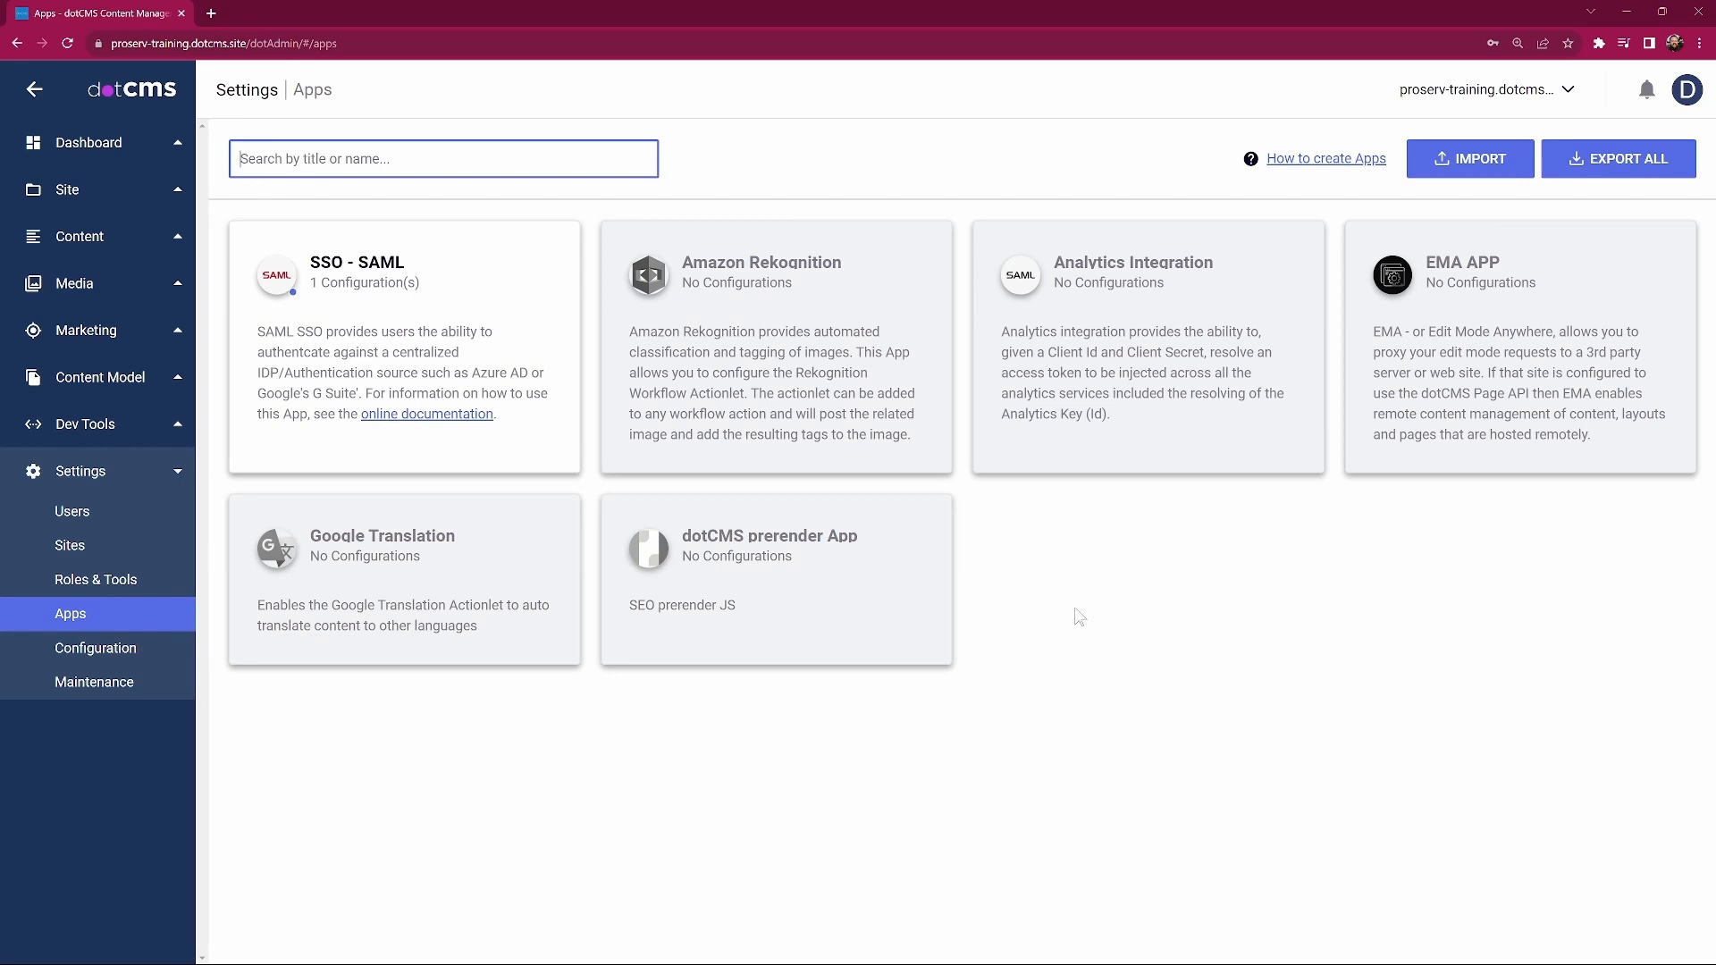
click(85, 656)
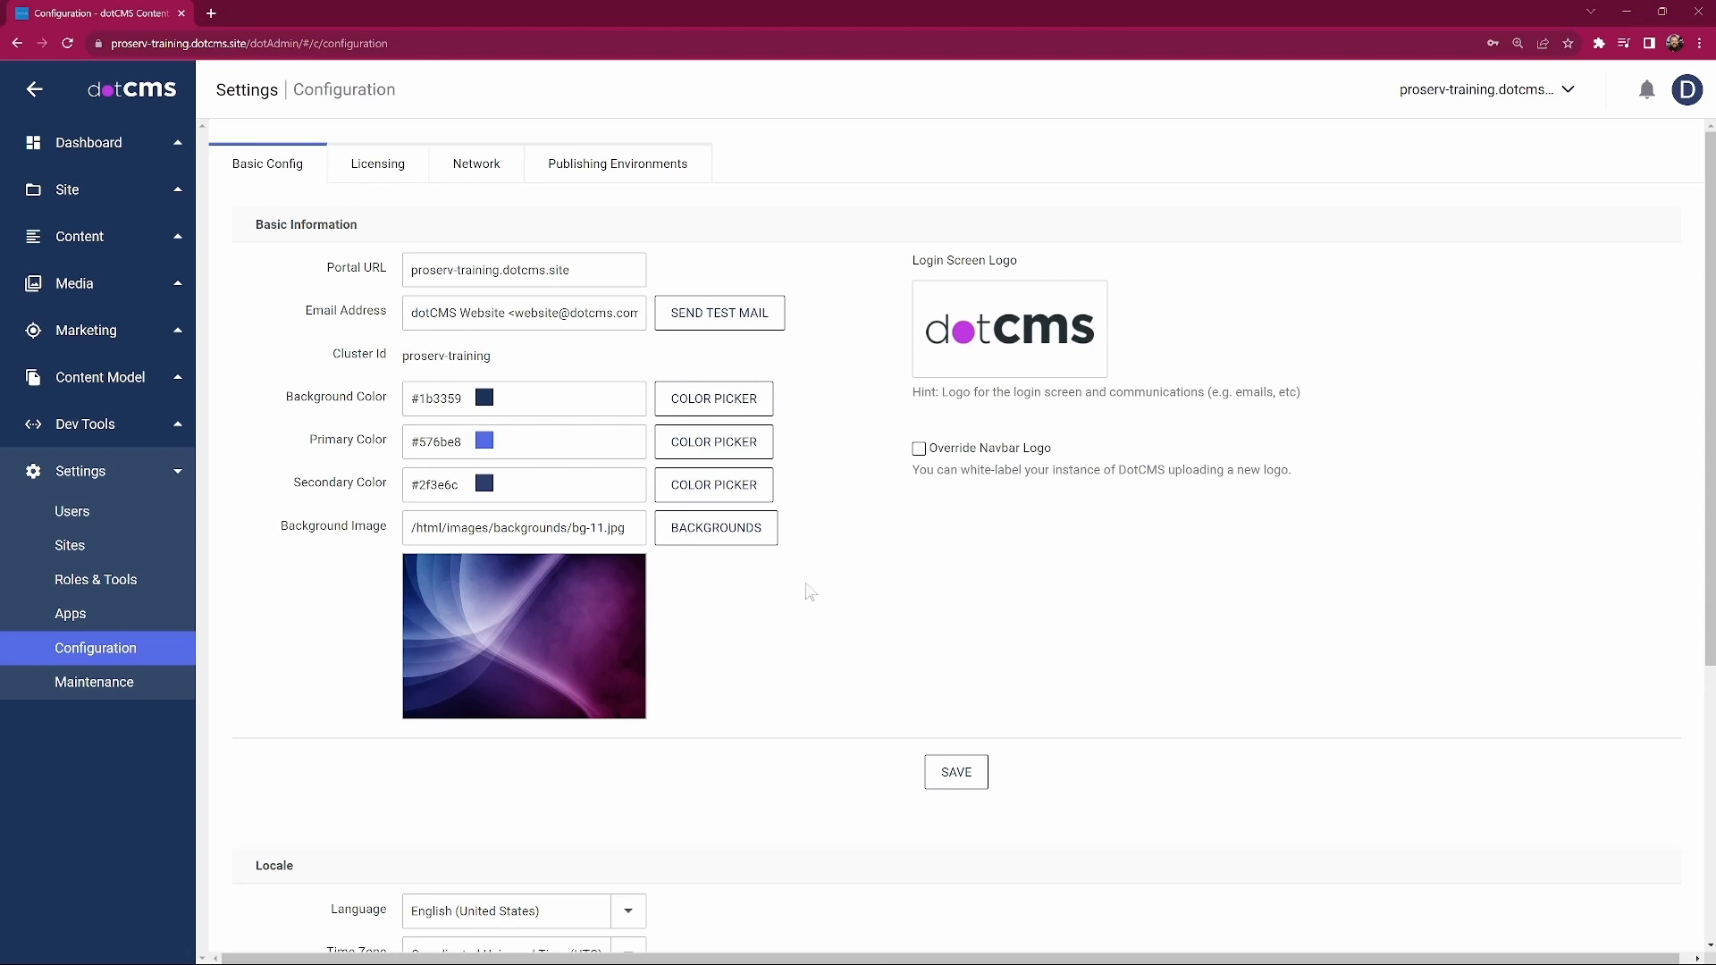
click(410, 180)
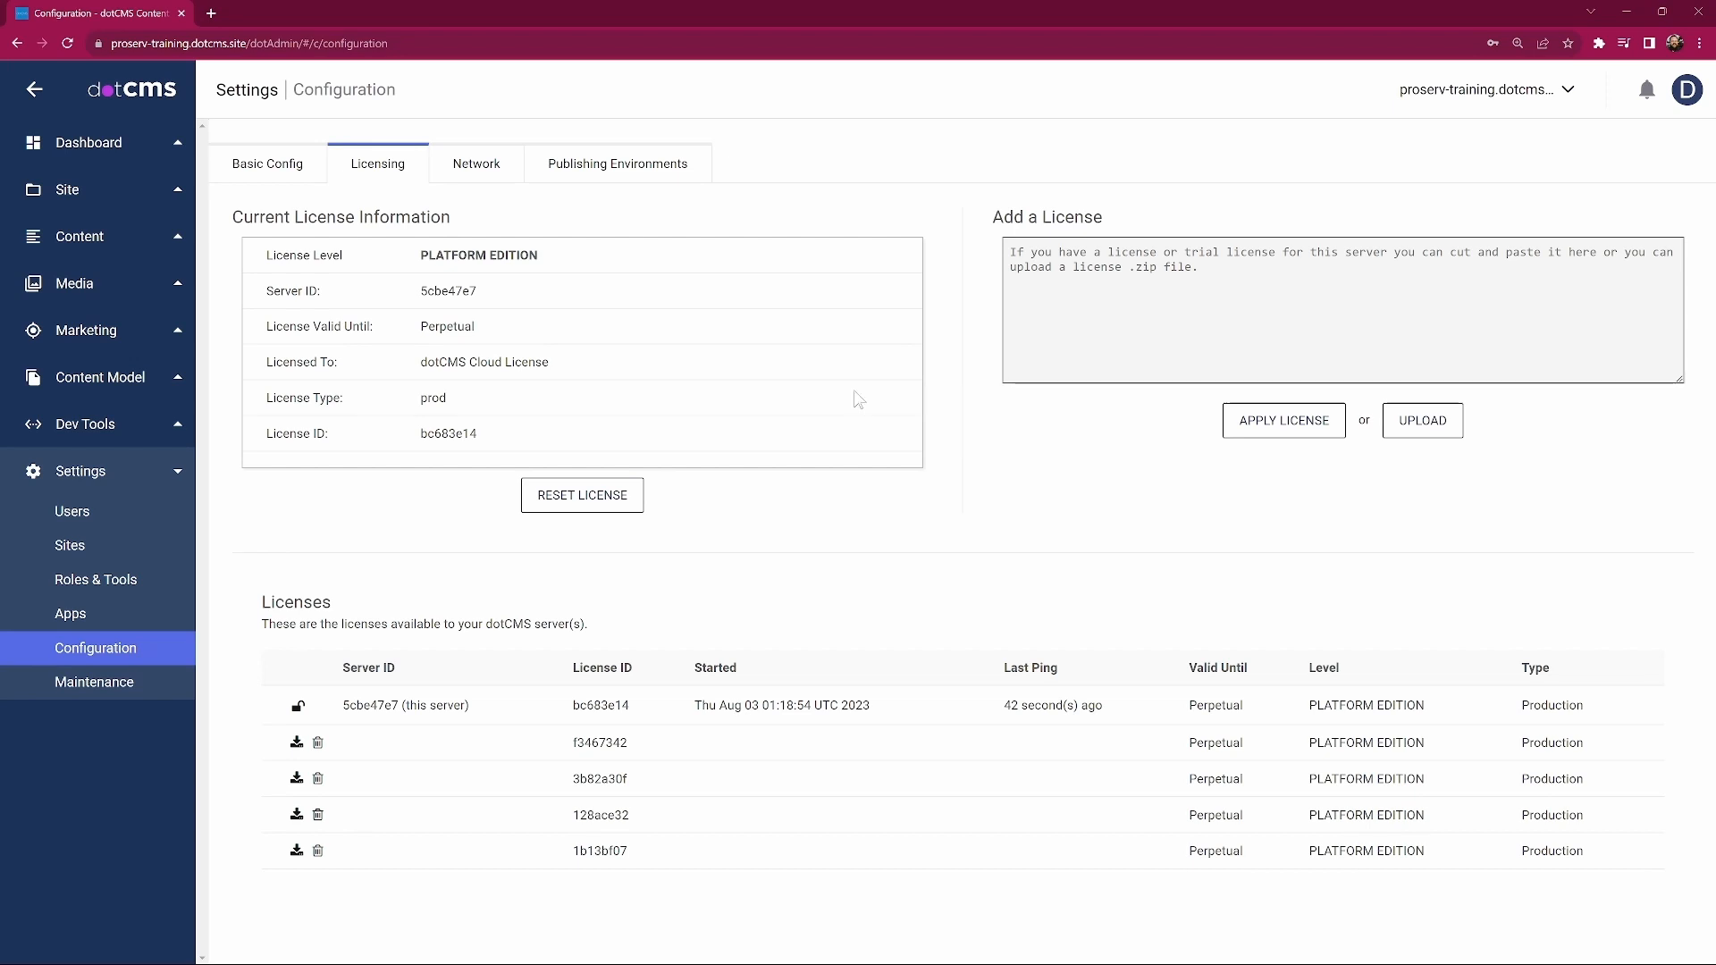
Review the Configuration settings for the server network and the publishing environments.
click(487, 171)
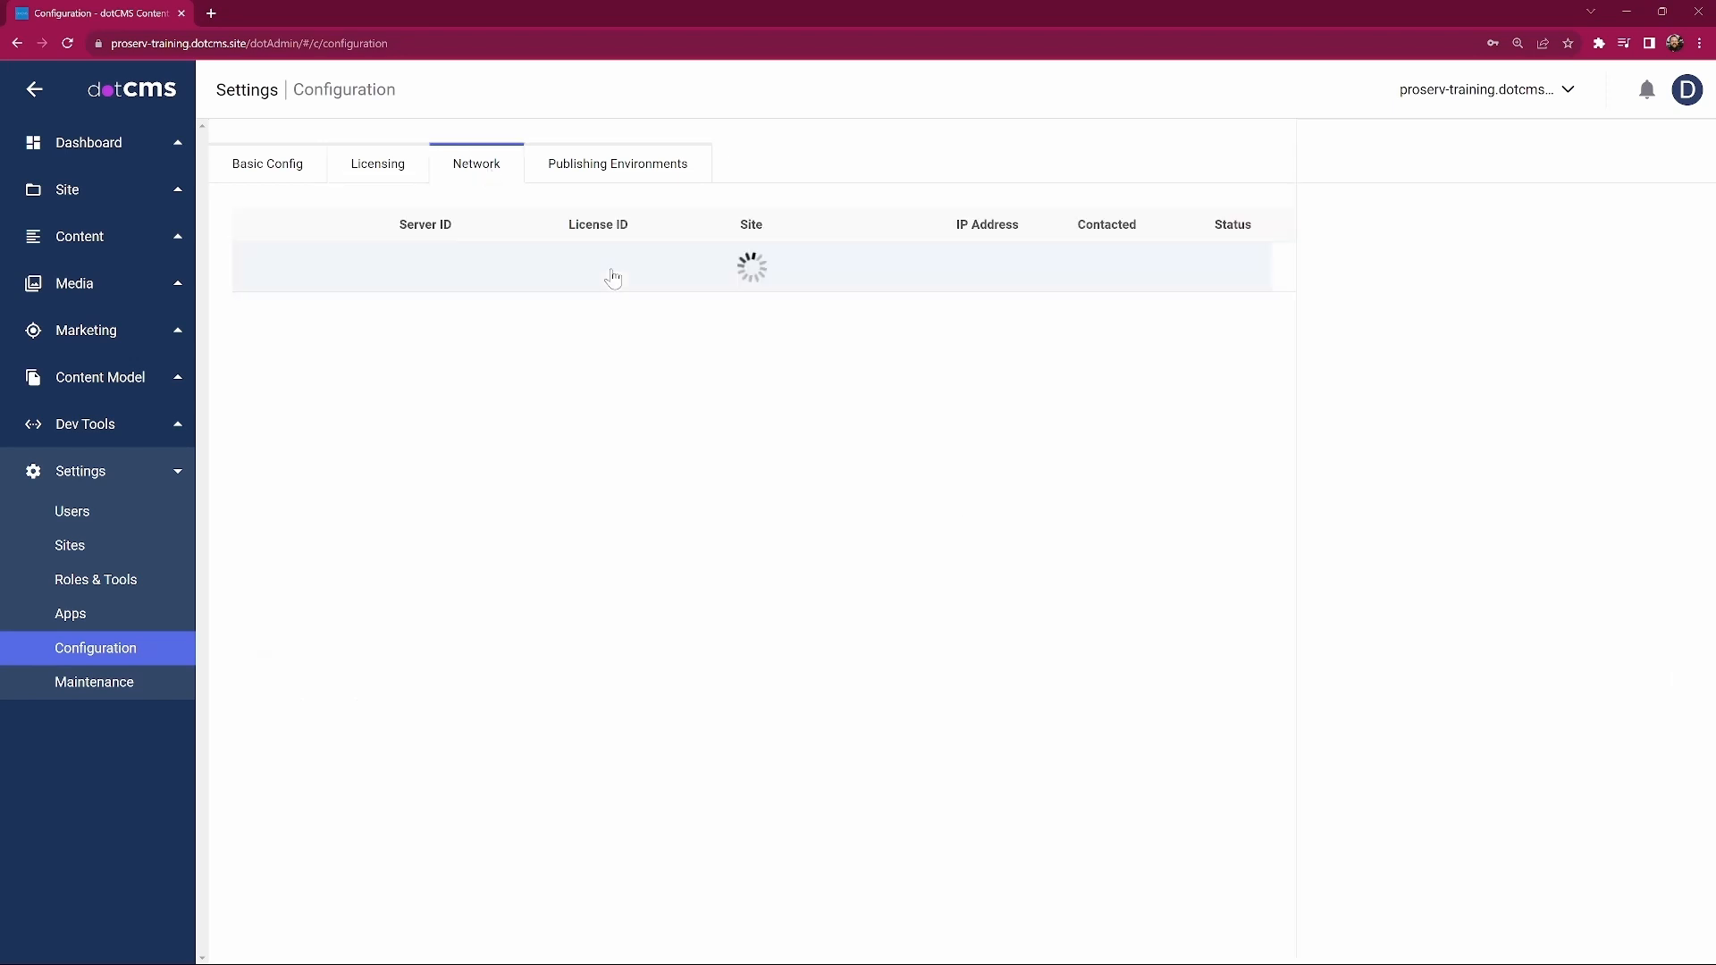
click(648, 154)
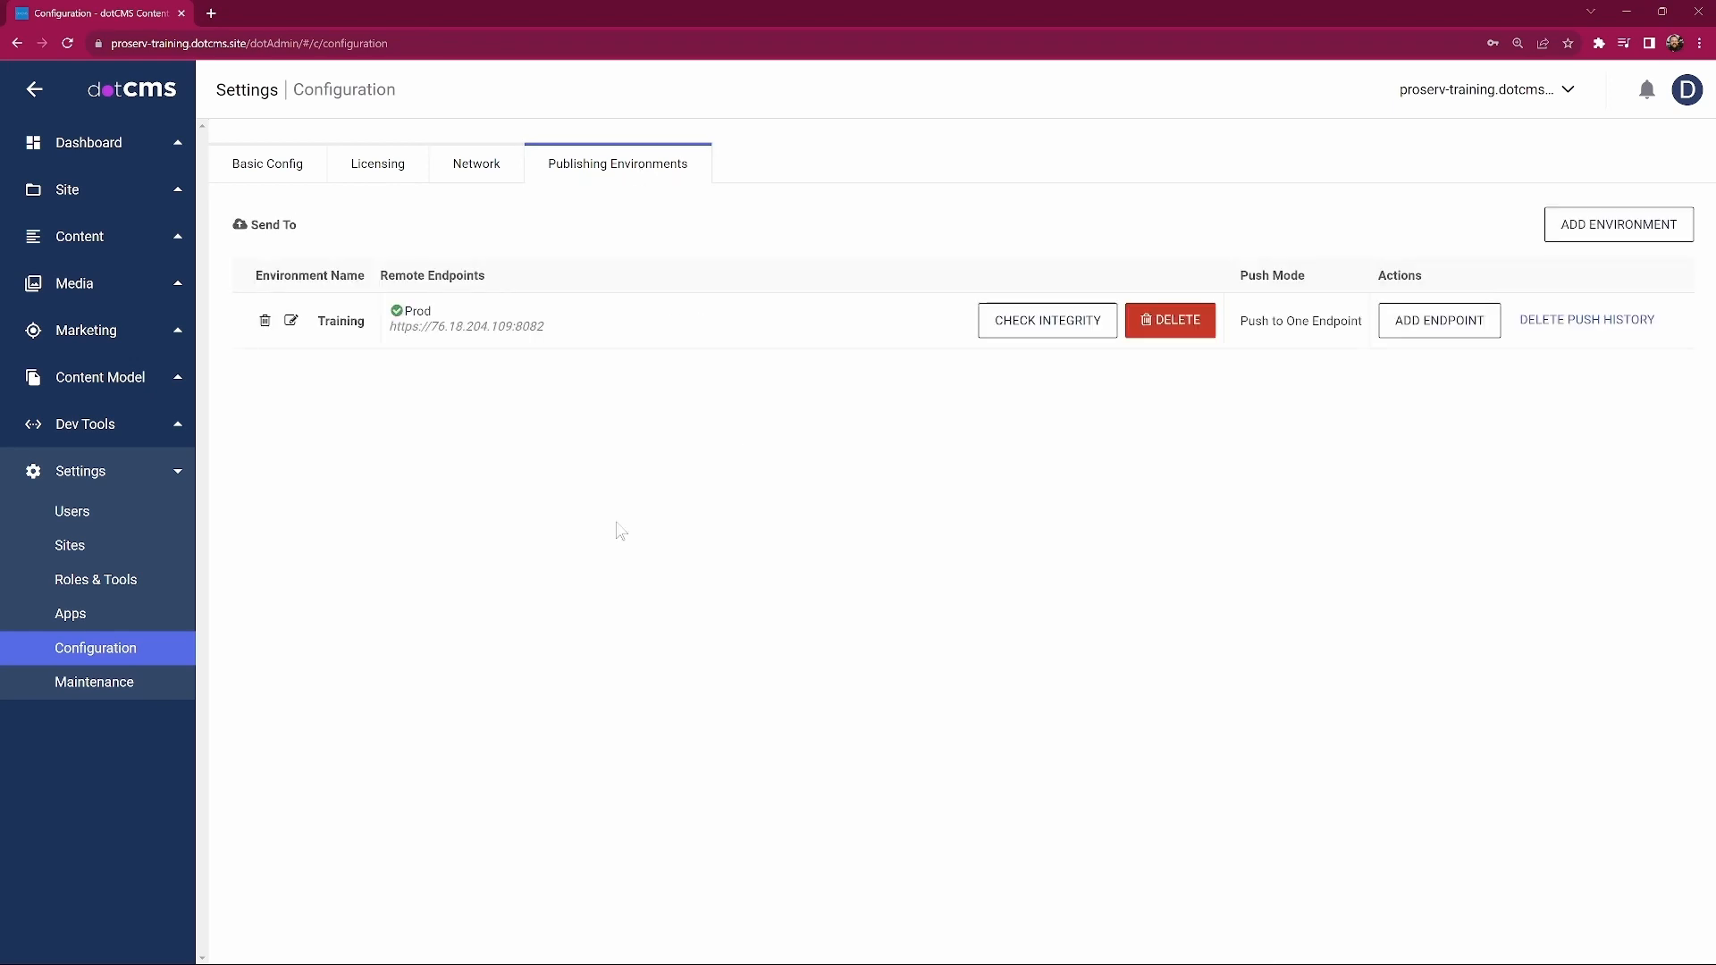
Review the Maintenance settings for the cache, index, tools, log files, system info and threads.
click(122, 688)
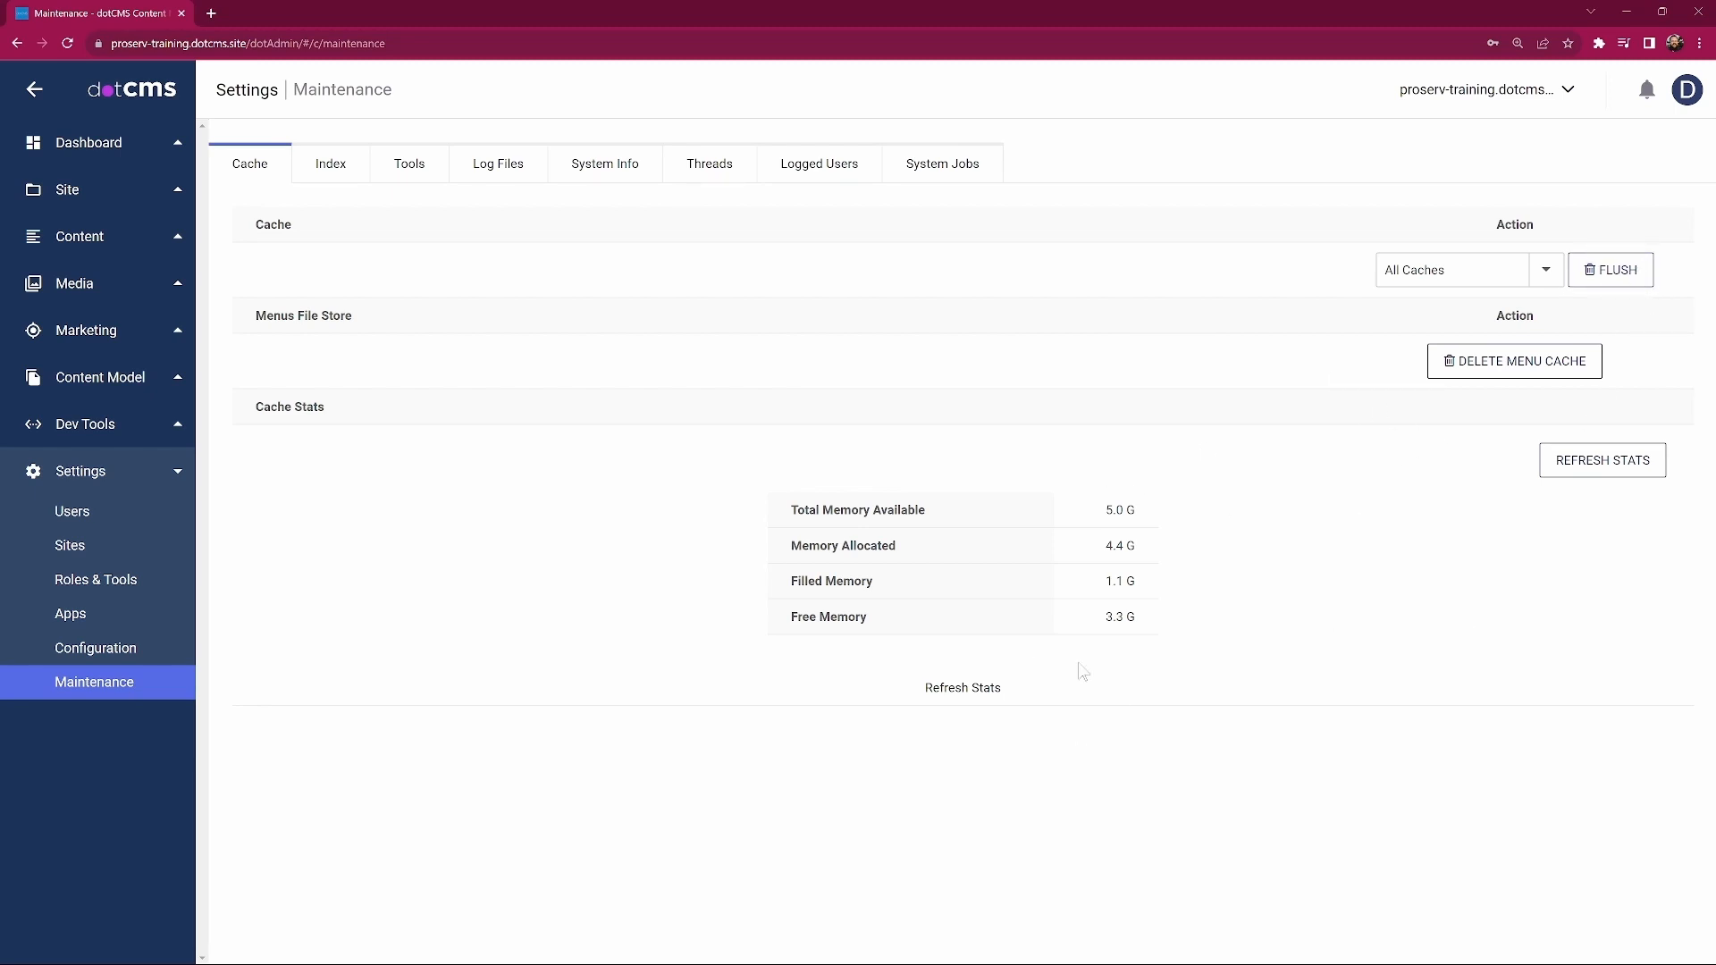
click(330, 167)
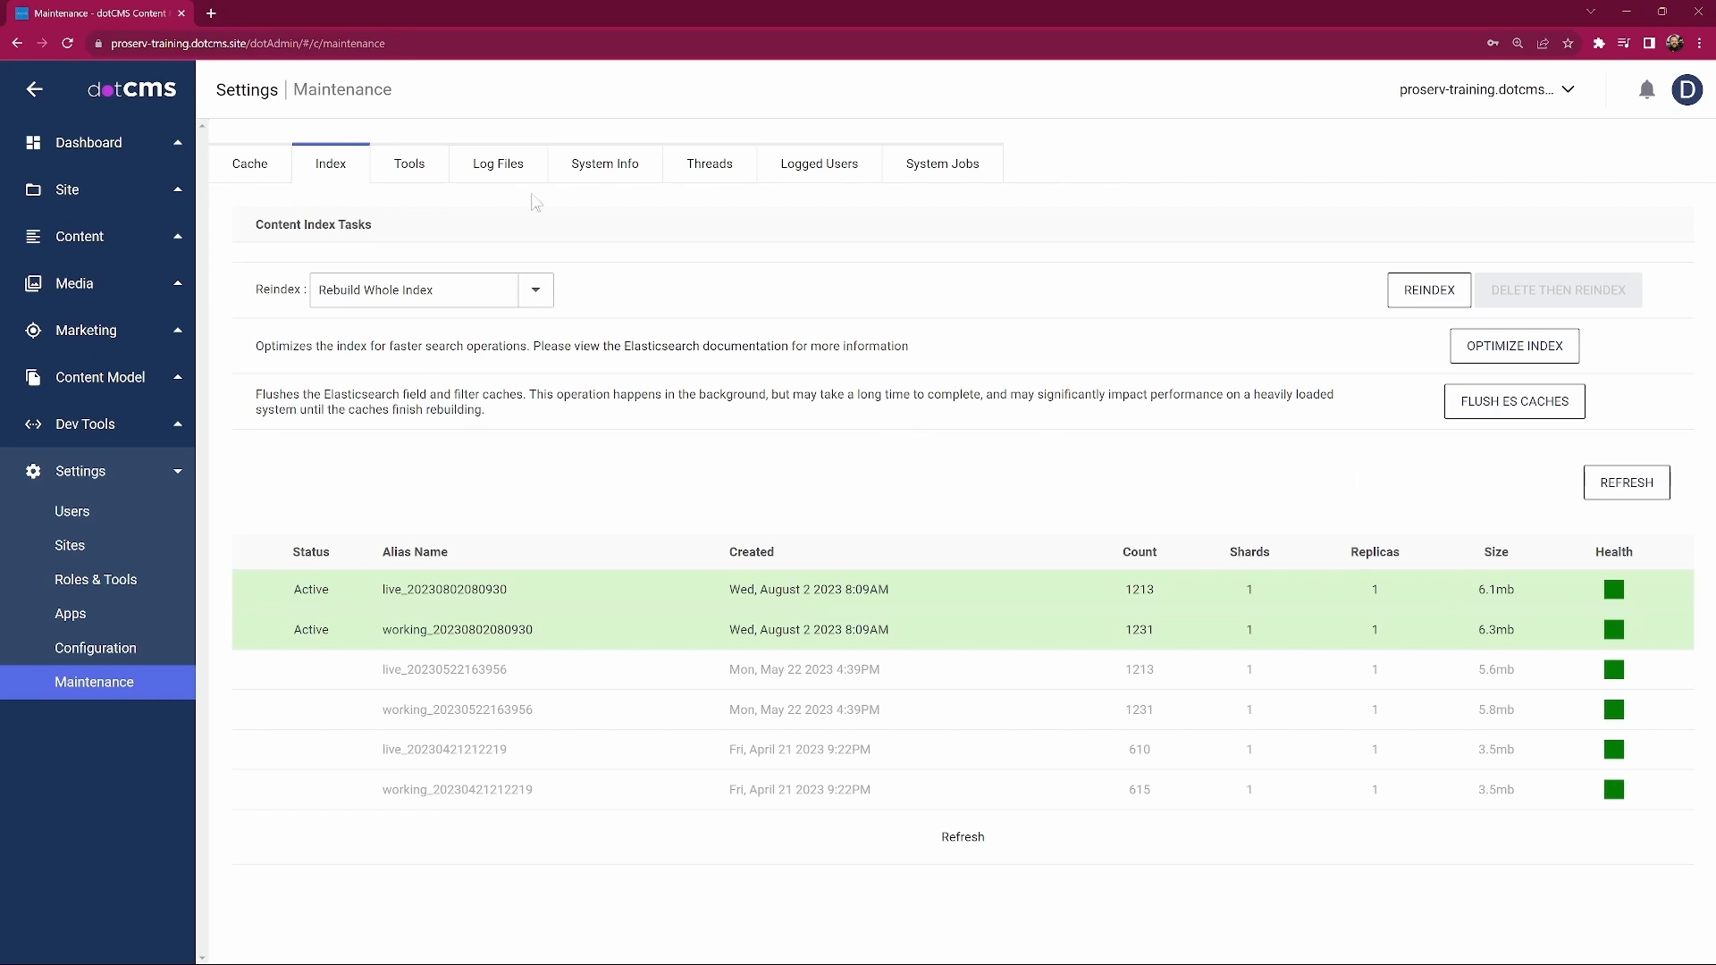
click(404, 174)
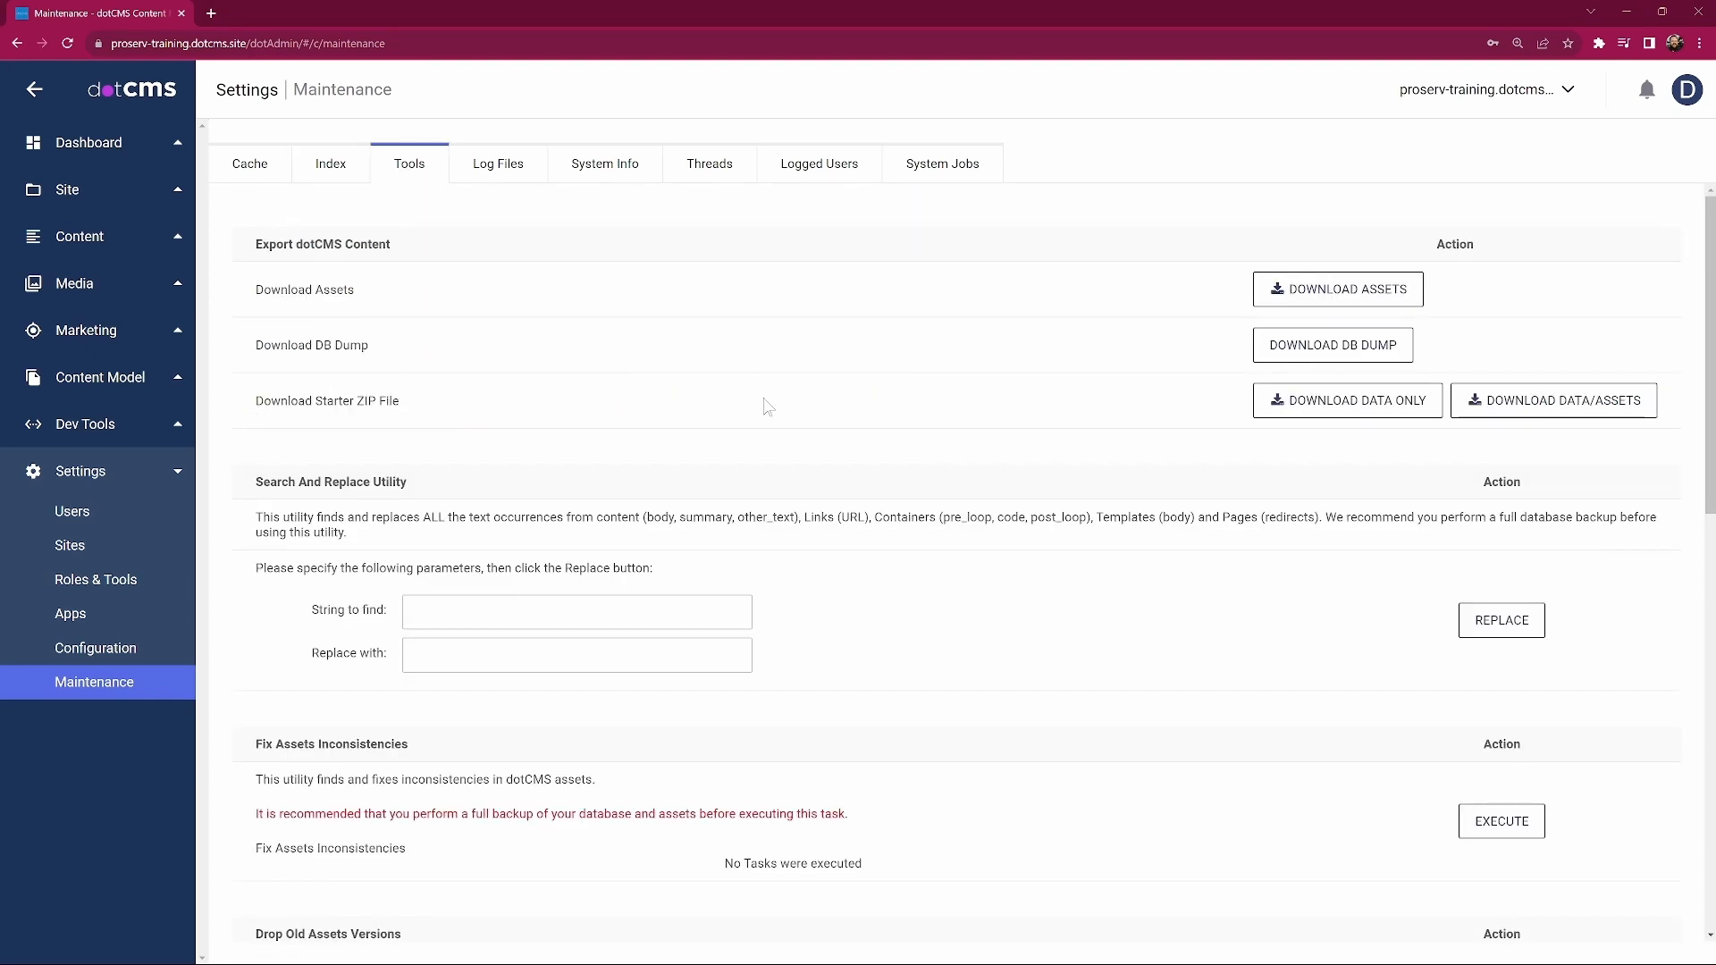
click(478, 165)
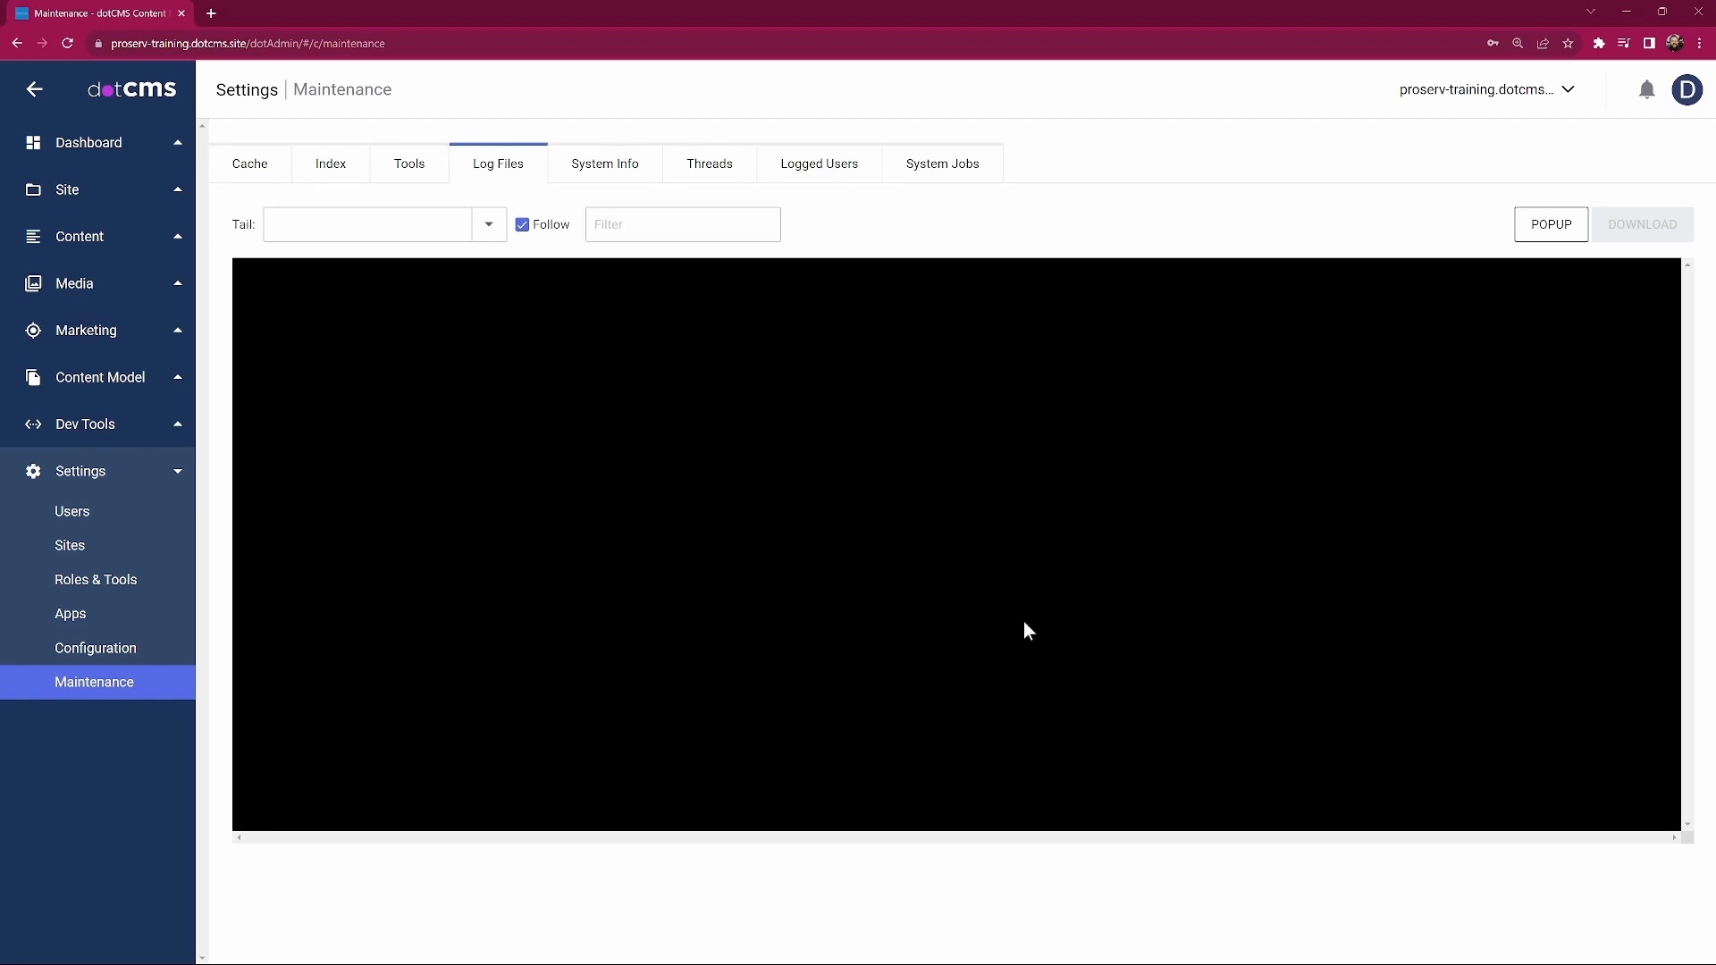
click(581, 174)
click(733, 175)
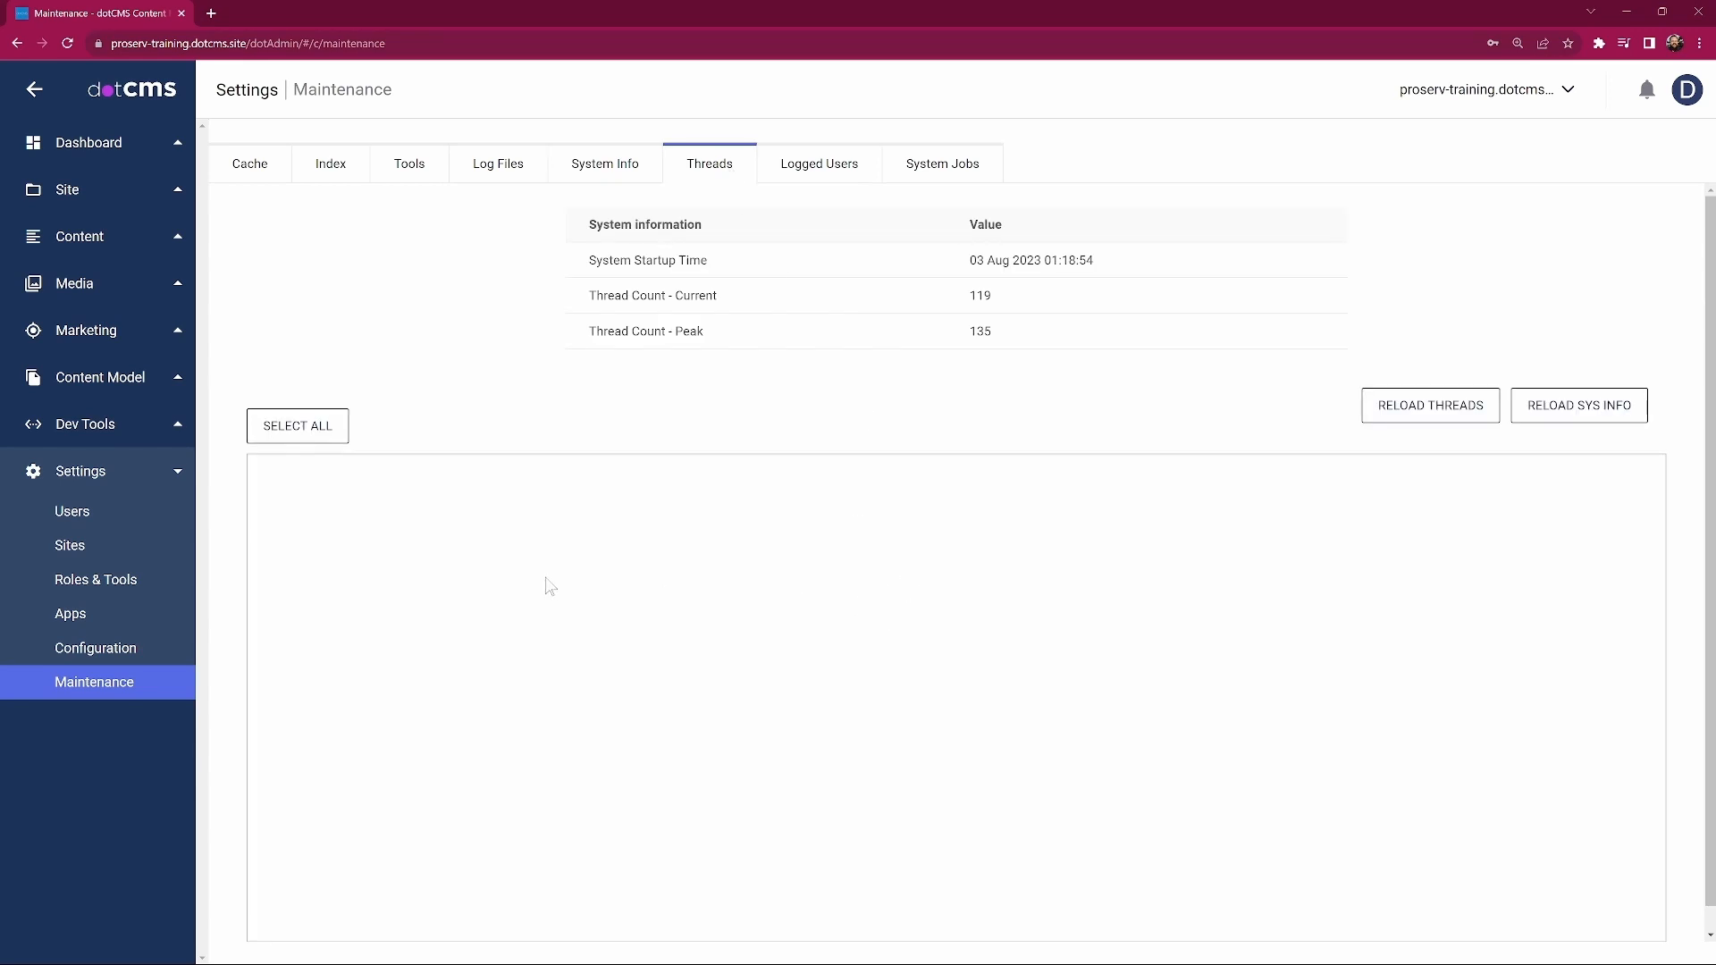
Leave the Maintenance settings and return to the embedded Dashboard page.
click(143, 682)
click(125, 145)
click(104, 183)
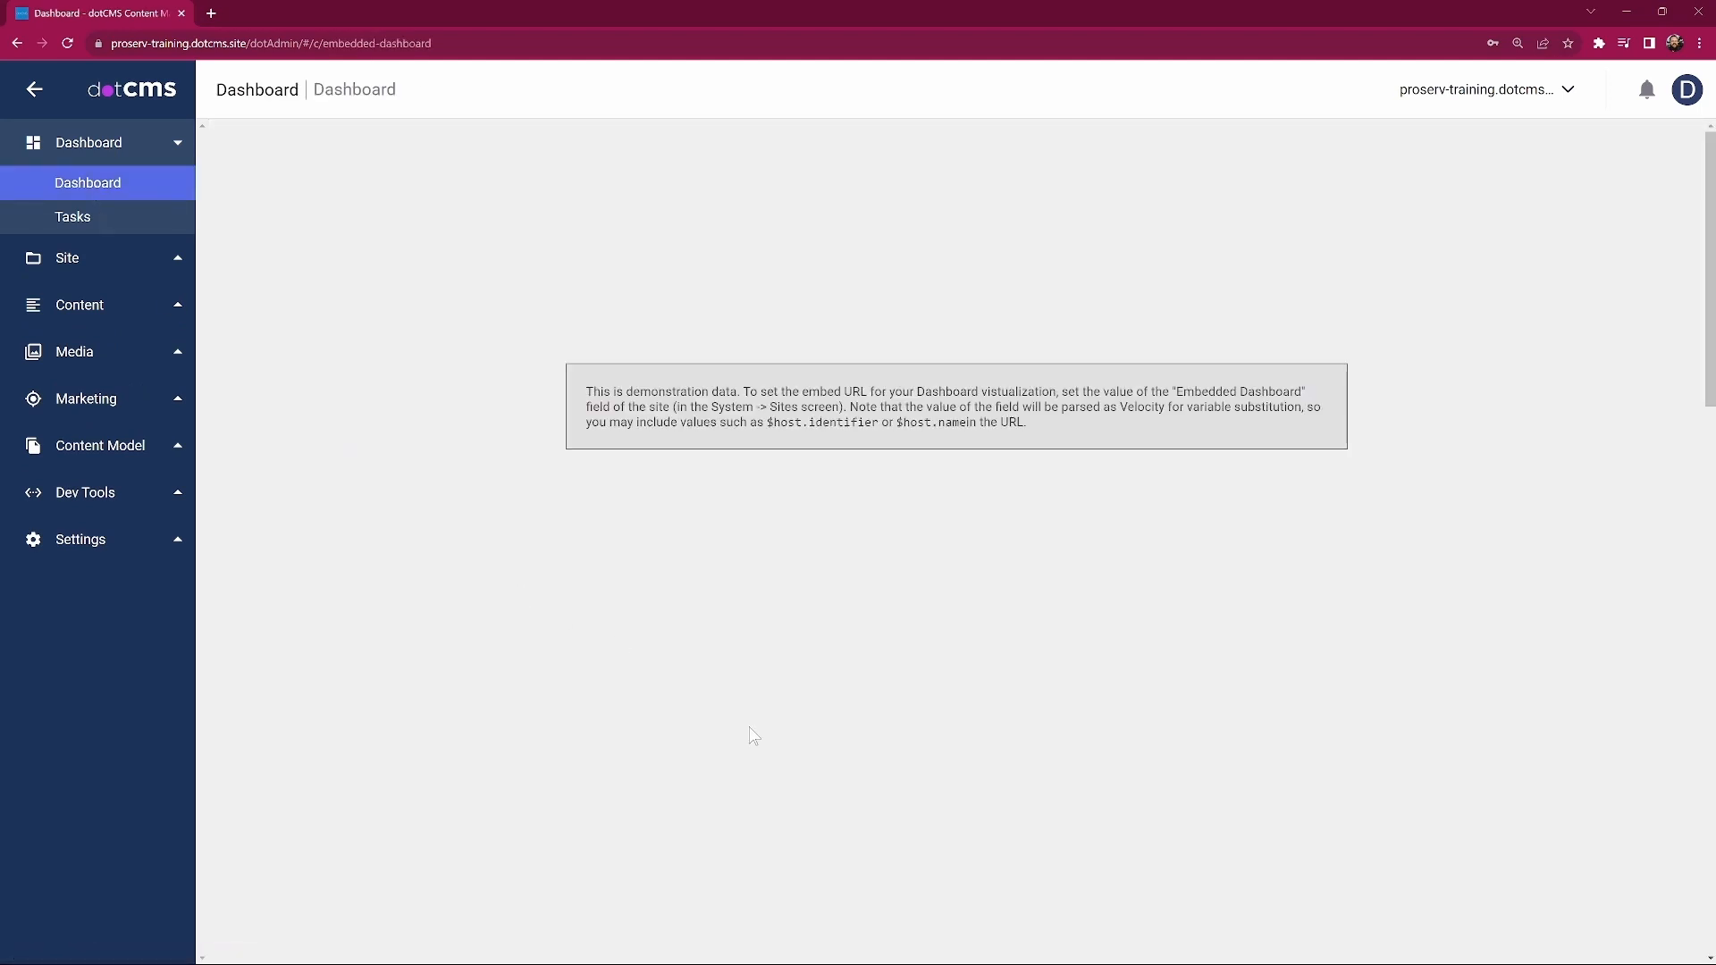